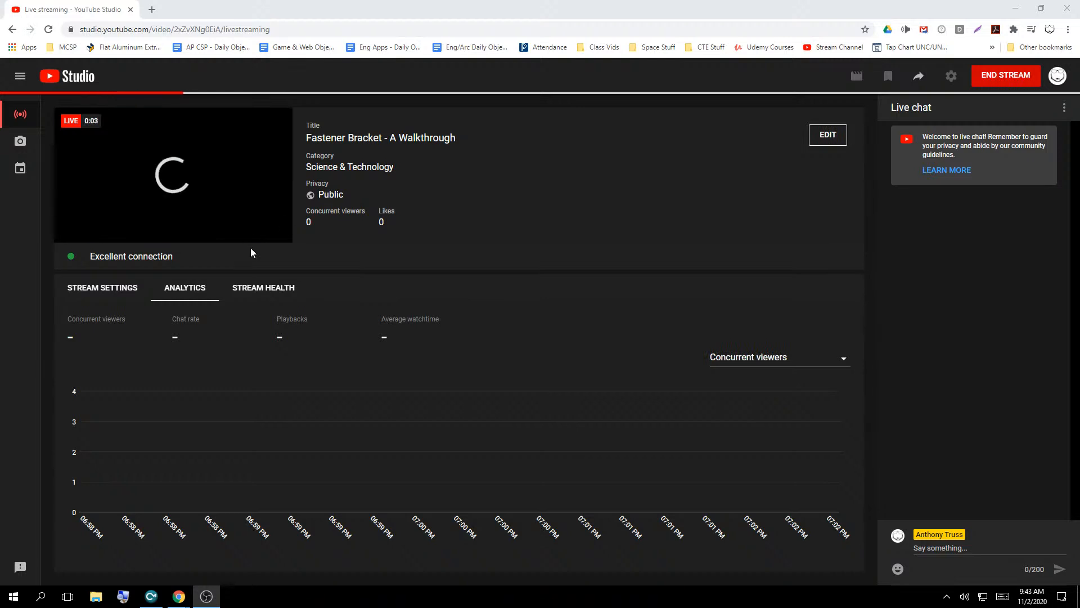
# Switch to the Fastener Bracket document in Onshape and examine the finished bracket and its Sketch 1 on the base face
pyautogui.moveTo(550, 6); pyautogui.dragTo(0, 1)
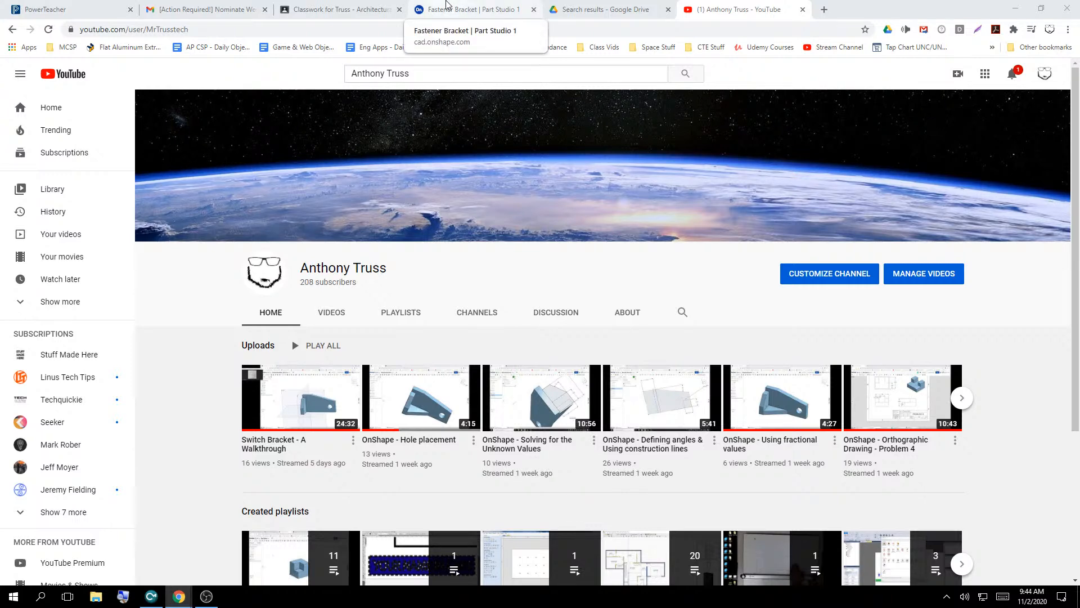
pyautogui.click(448, 4)
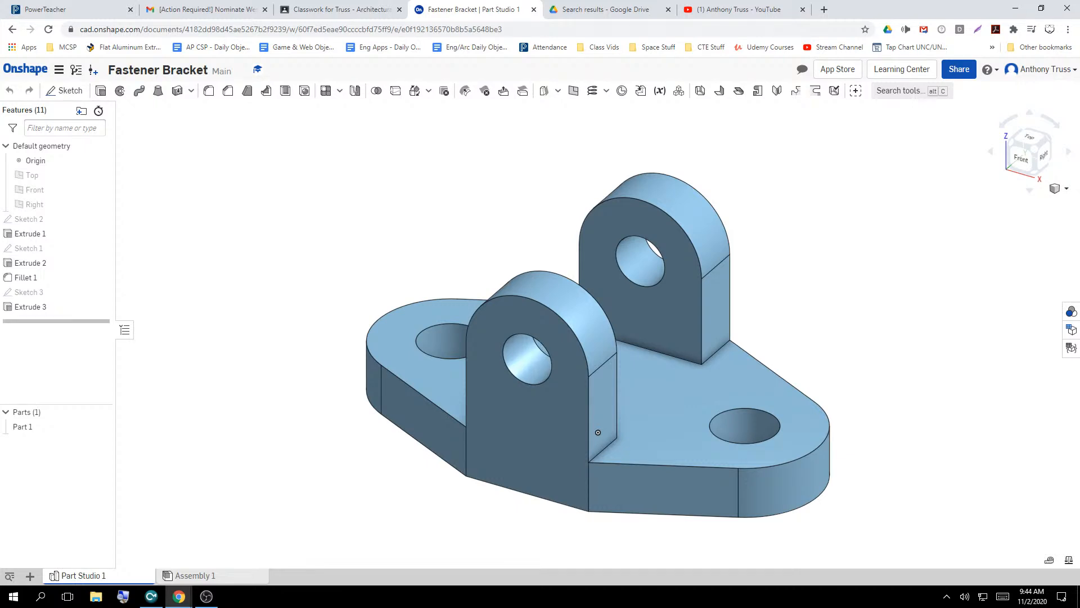
pyautogui.moveTo(265, 161)
pyautogui.mouseDown(button='right')
pyautogui.moveTo(323, 190)
pyautogui.moveTo(362, 176)
pyautogui.moveTo(302, 113)
pyautogui.moveTo(402, 197)
pyautogui.moveTo(332, 228)
pyautogui.mouseUp(button='right')
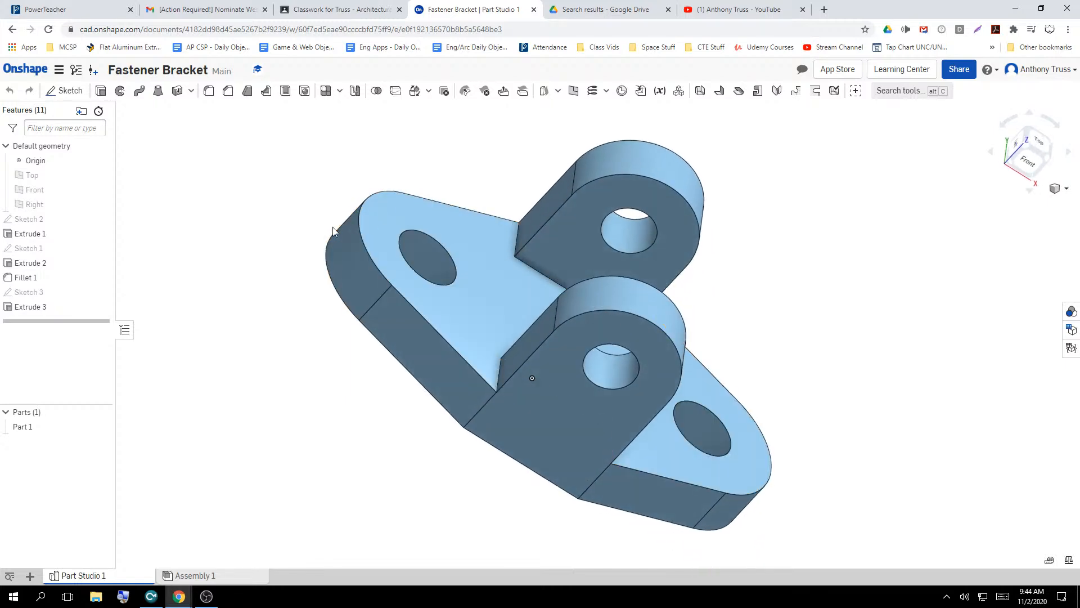
pyautogui.doubleClick(29, 248)
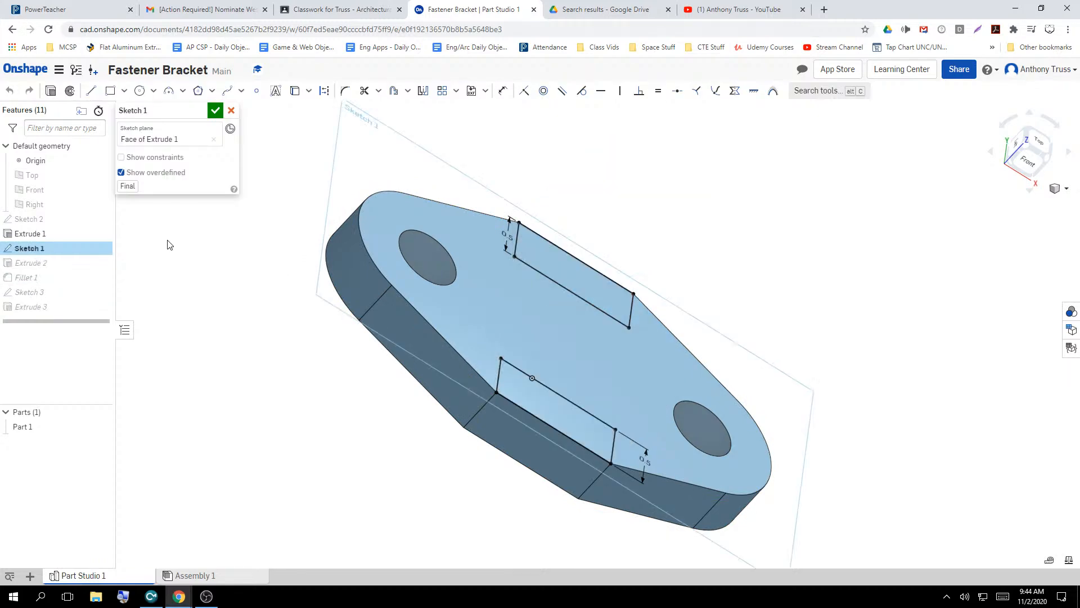
pyautogui.click(215, 110)
# Examine the base profile and its dimensions in Sketch 2 from the top view, then close the sketch
pyautogui.doubleClick(53, 219)
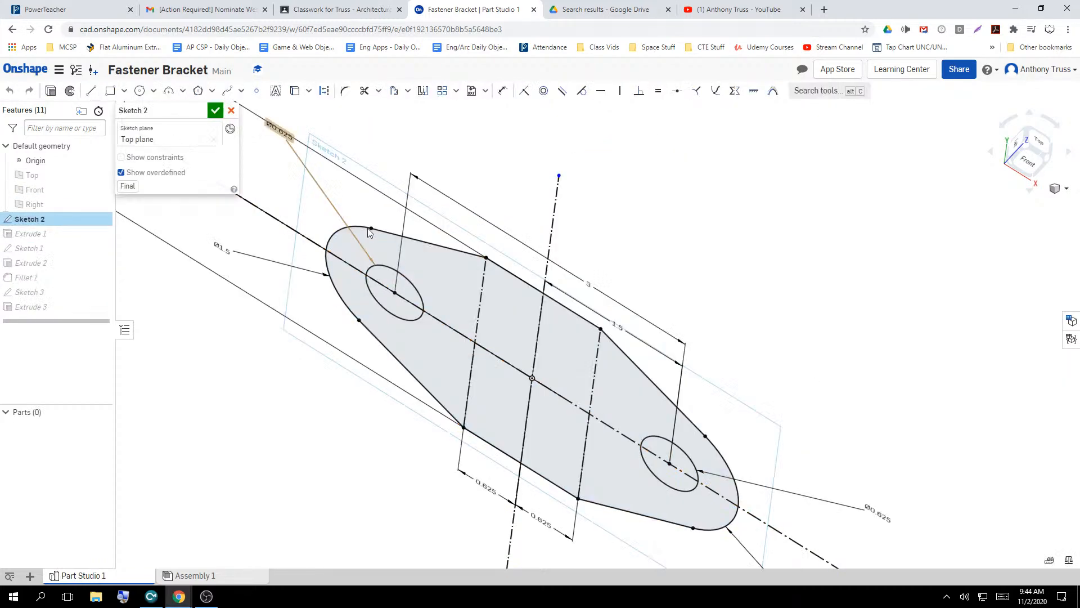
pyautogui.moveTo(471, 191)
pyautogui.mouseDown(button='right')
pyautogui.moveTo(457, 207)
pyautogui.moveTo(475, 242)
pyautogui.mouseUp(button='right')
pyautogui.scroll(4, 475, 243)
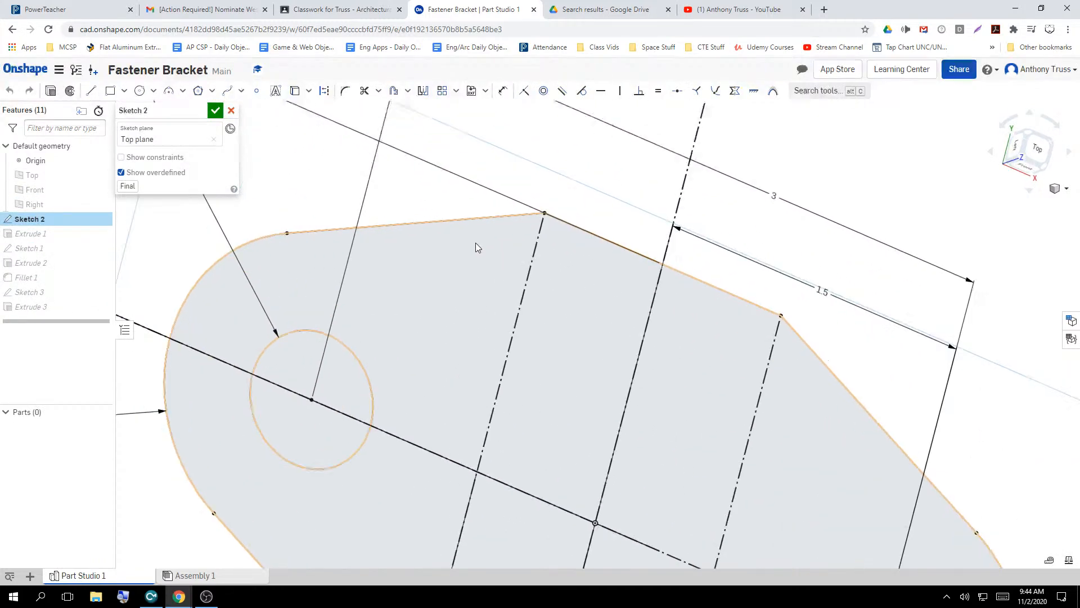
pyautogui.scroll(-6, 476, 245)
pyautogui.click(1037, 148)
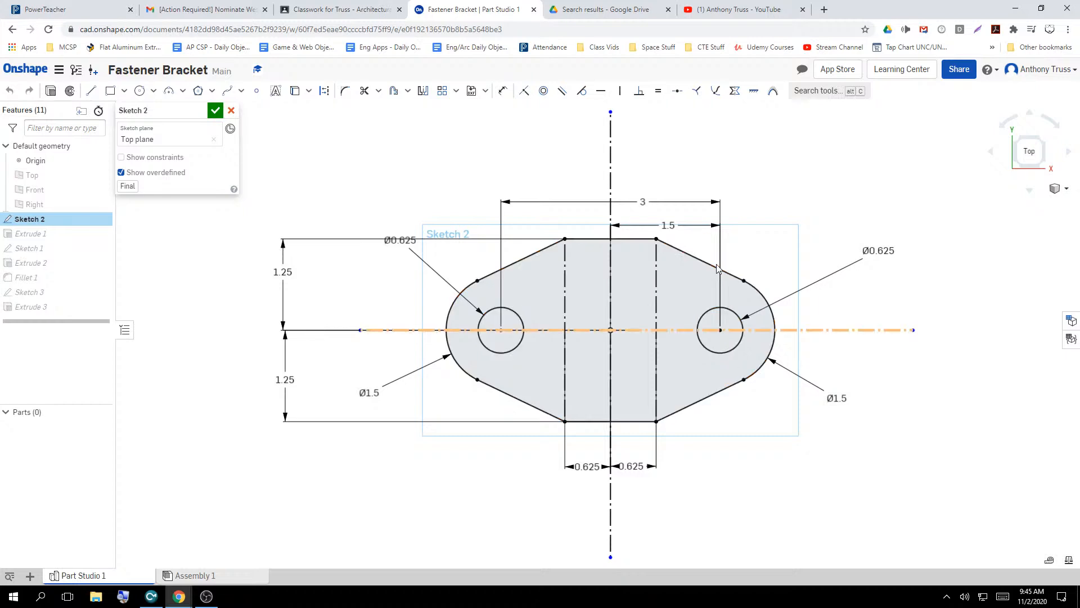
pyautogui.click(216, 111)
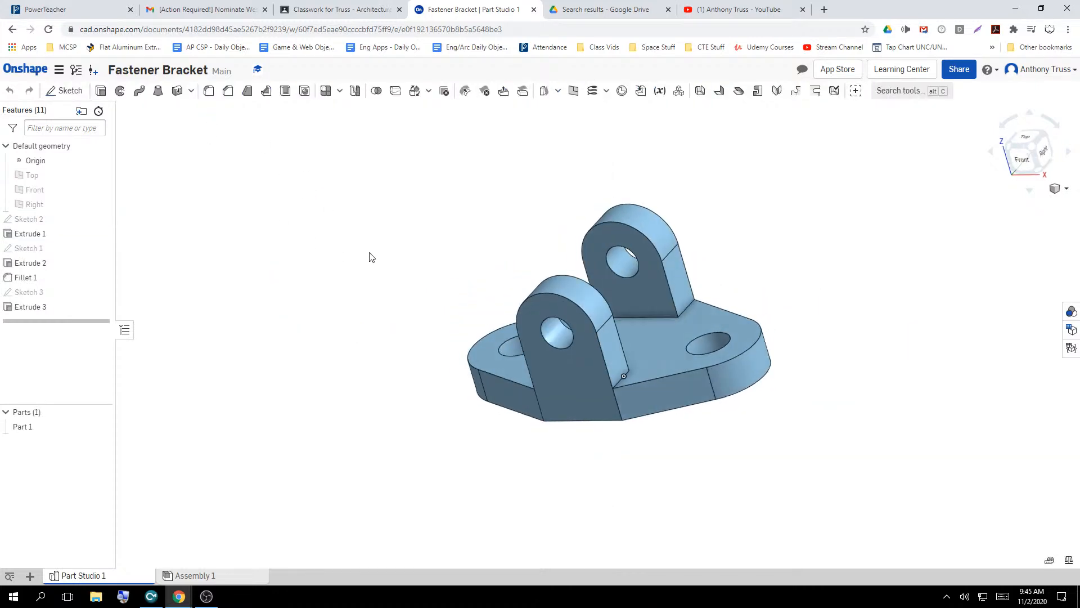
# Create a new document named "Fastener Bracket - Demo - YT"
pyautogui.click(25, 75)
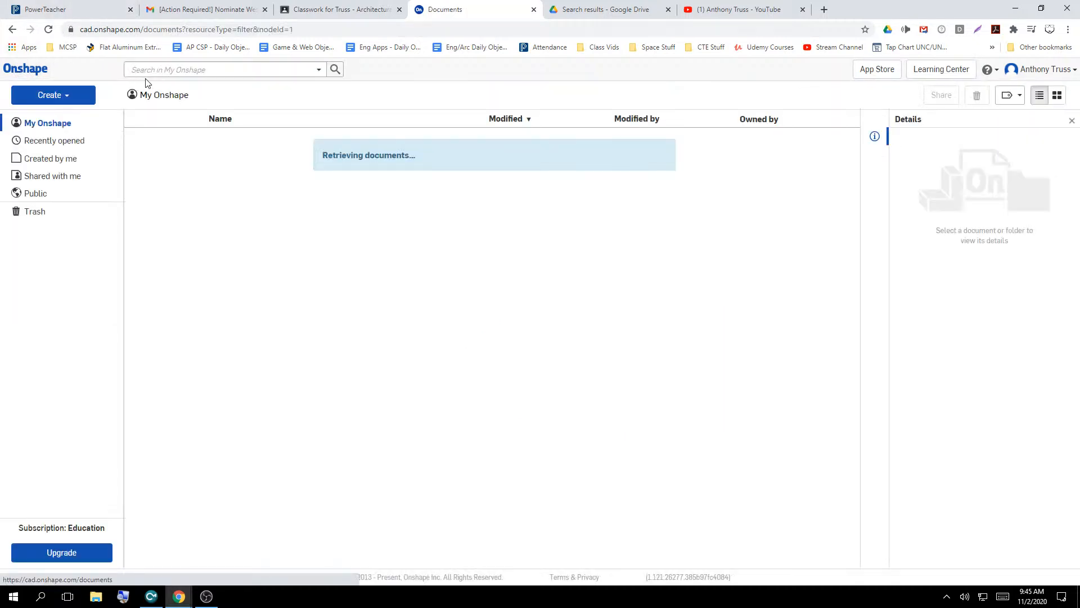
pyautogui.click(21, 96)
pyautogui.click(52, 114)
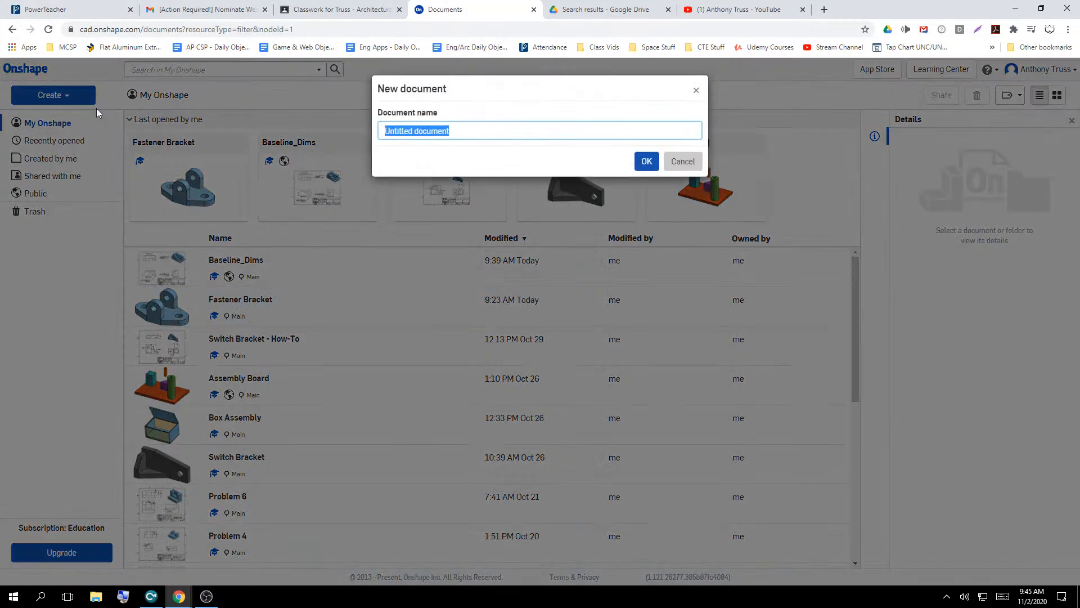
pyautogui.write('F')
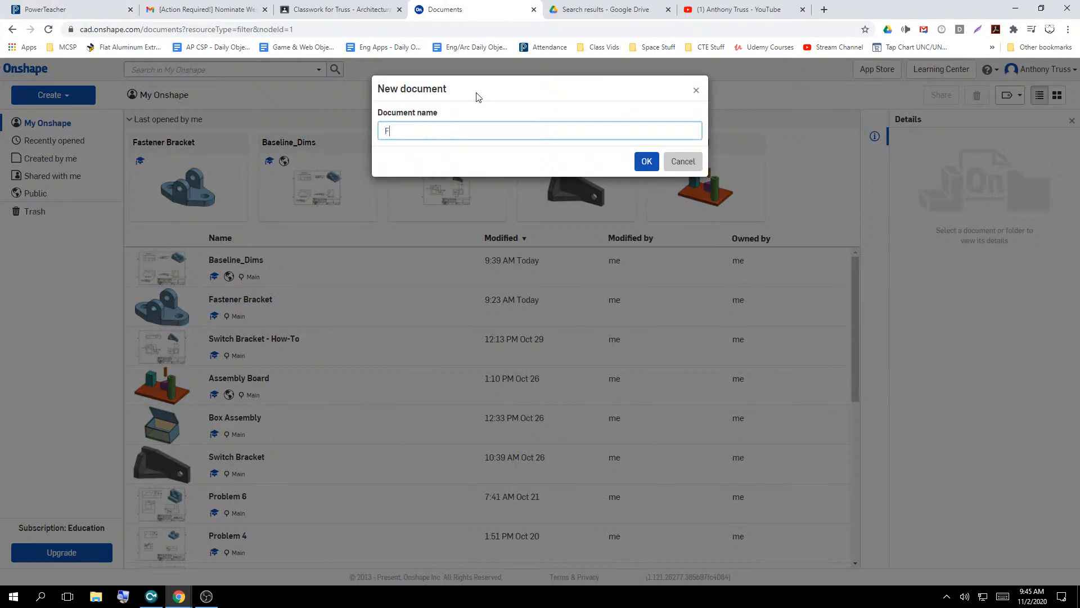
pyautogui.write('astener Brac')
pyautogui.press('BackSpace')
pyautogui.press('BackSpace')
pyautogui.press('BackSpace')
pyautogui.write('racket - Demo - YT')
pyautogui.click(645, 162)
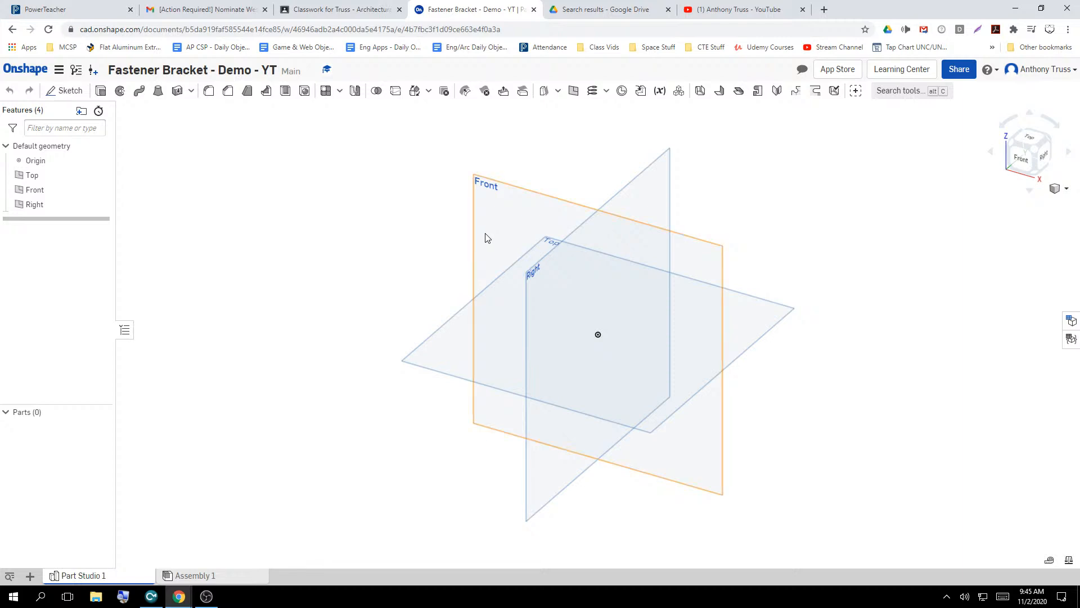
# Start a sketch on the Top plane and view it from the top
pyautogui.click(65, 91)
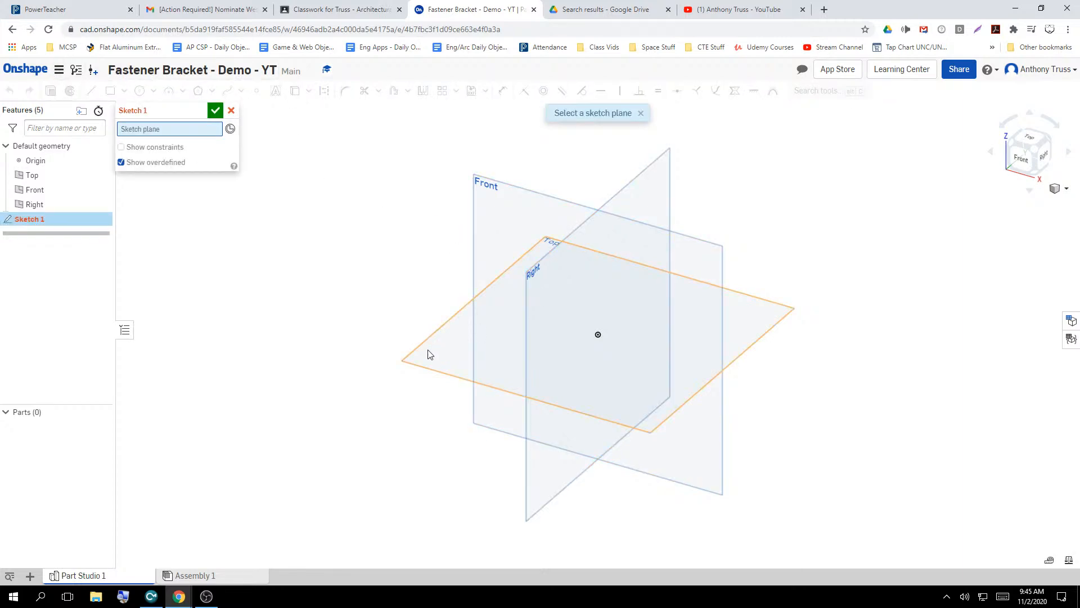
pyautogui.click(420, 367)
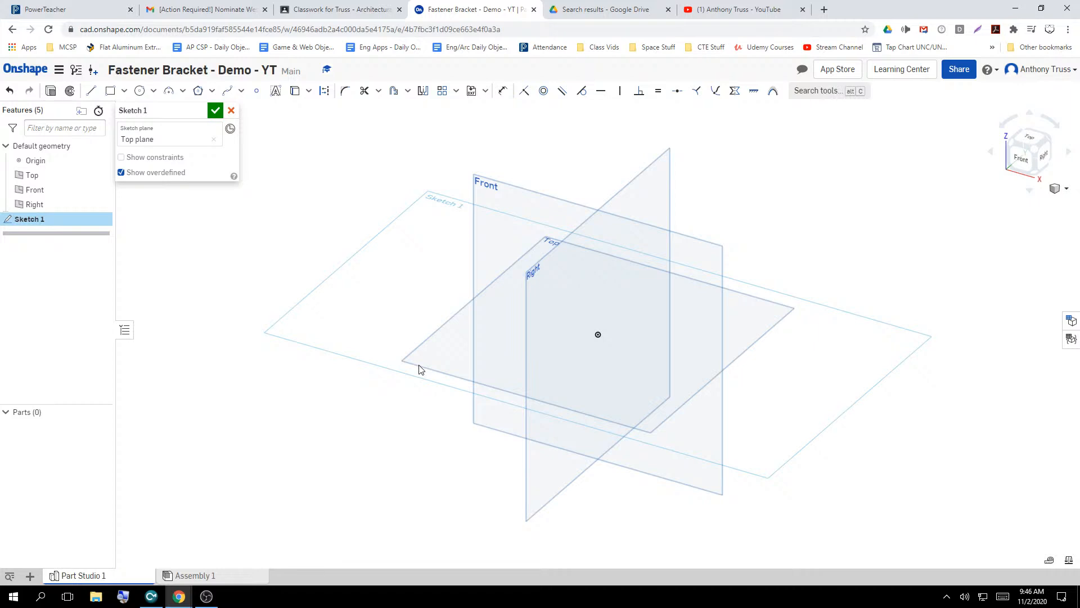
pyautogui.click(1029, 141)
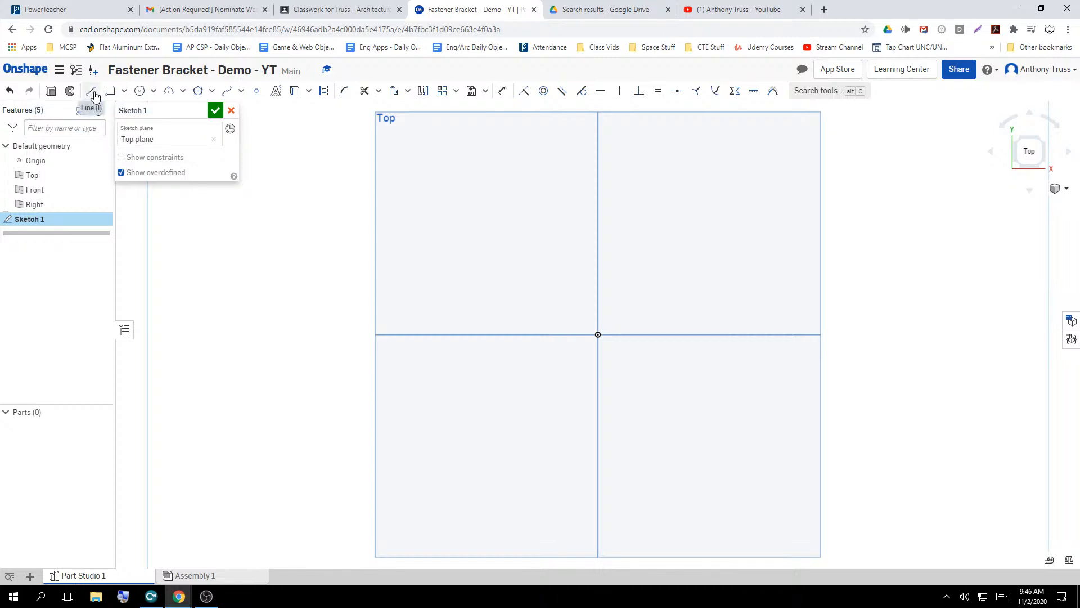
# Draw a vertical line about 5.06 in long and a horizontal line, both passing through the origin
pyautogui.click(92, 93)
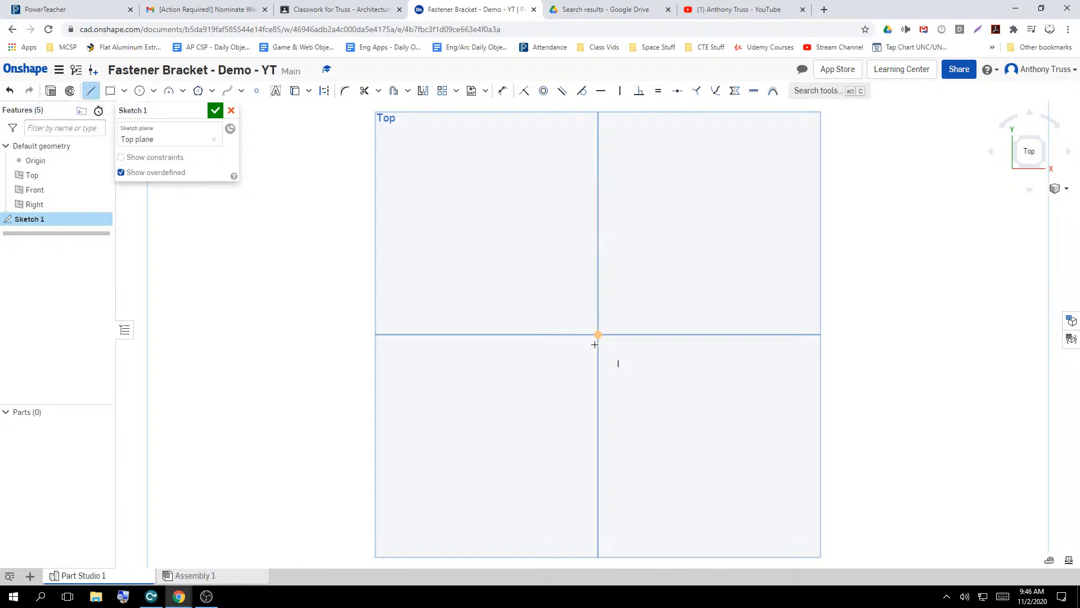
pyautogui.click(598, 143)
pyautogui.click(598, 518)
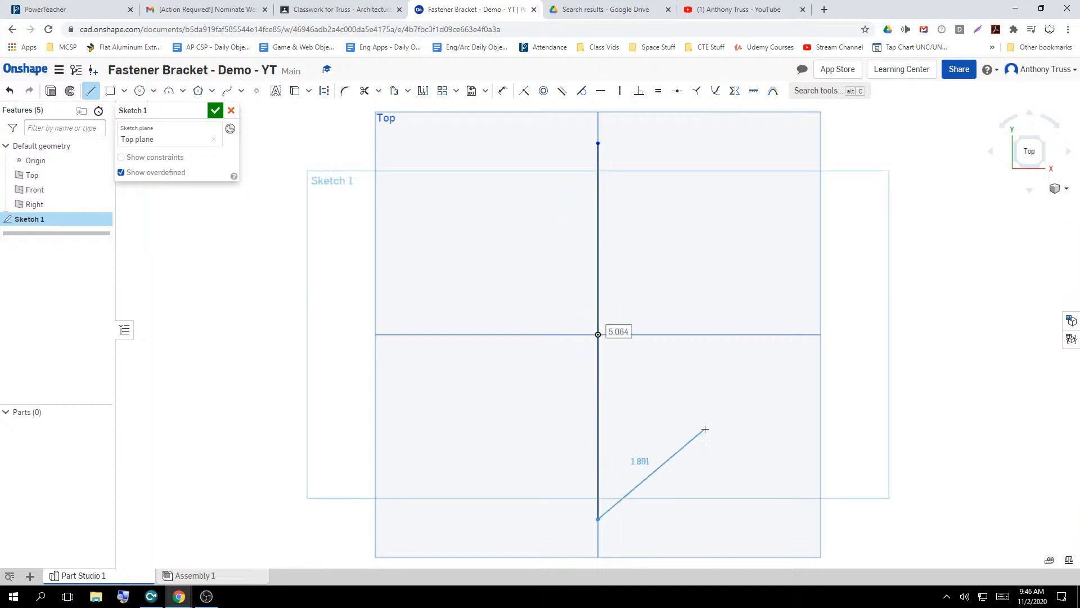
pyautogui.press('Escape')
pyautogui.press('l')
pyautogui.click(792, 334)
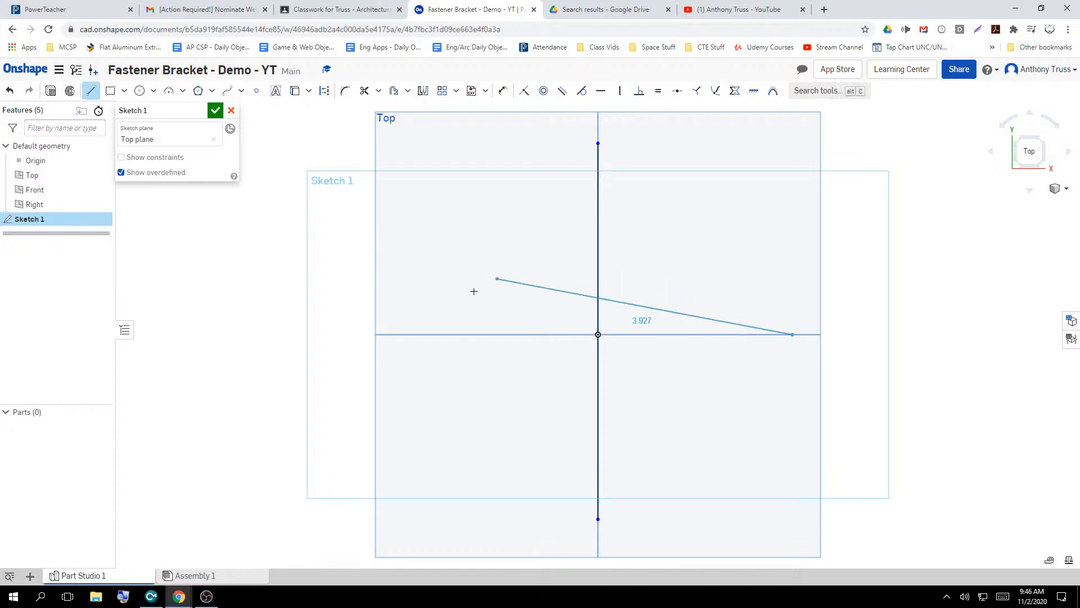
pyautogui.click(397, 335)
pyautogui.press('Escape')
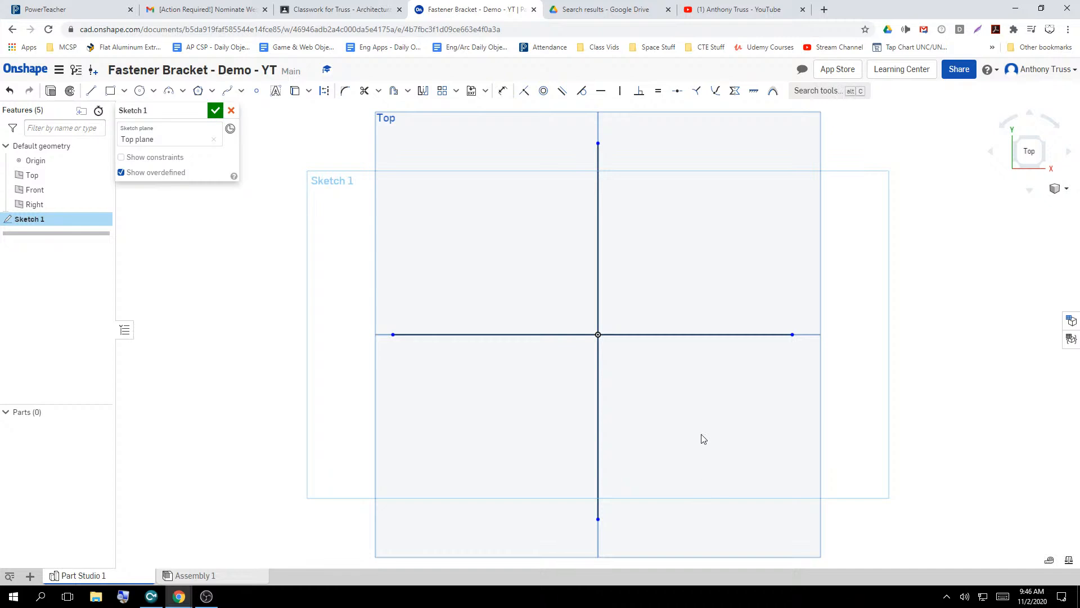
# Convert the horizontal and vertical lines through the origin to construction lines
pyautogui.rightClick(675, 342)
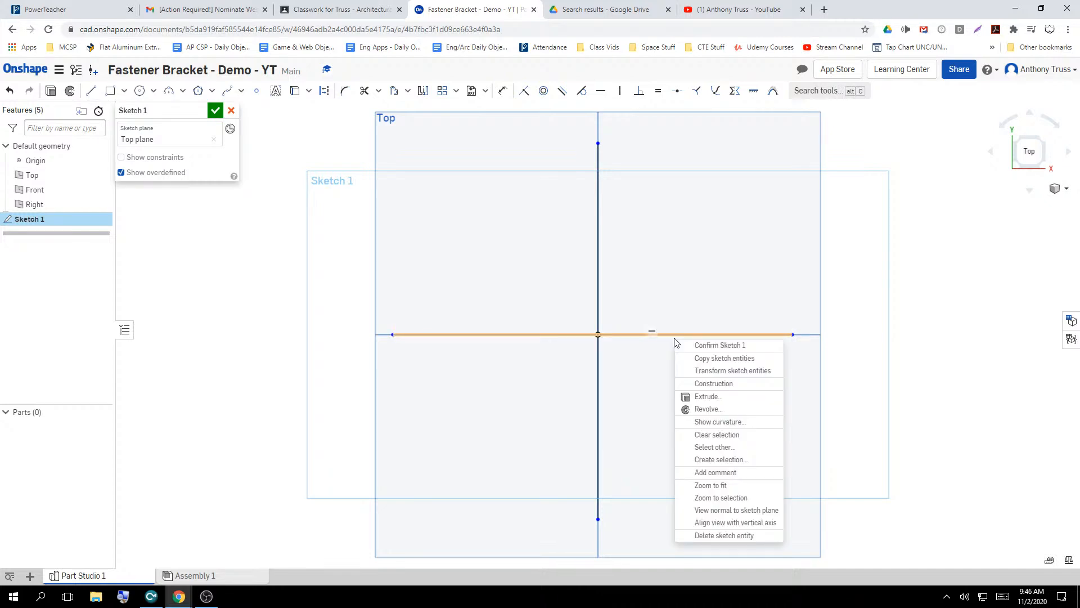
pyautogui.click(710, 383)
pyautogui.rightClick(599, 225)
pyautogui.click(633, 268)
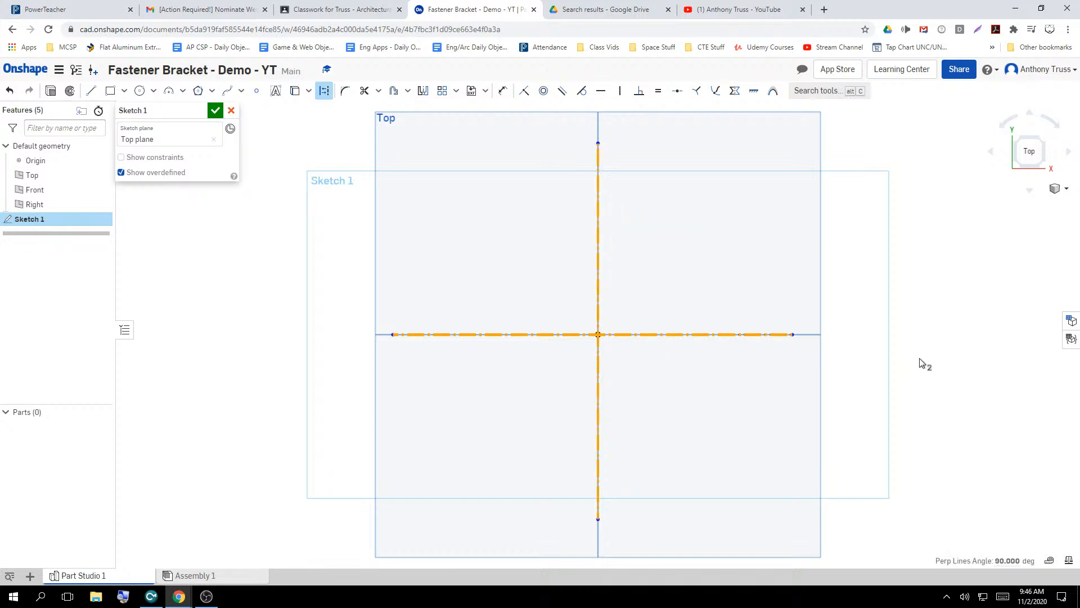
pyautogui.click(932, 366)
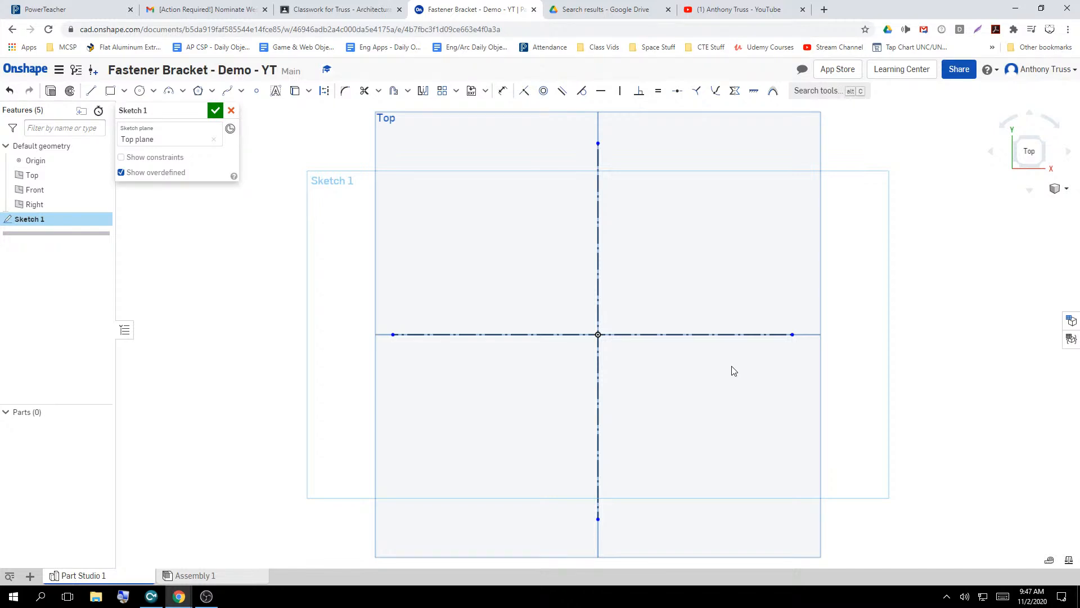
pyautogui.click(74, 91)
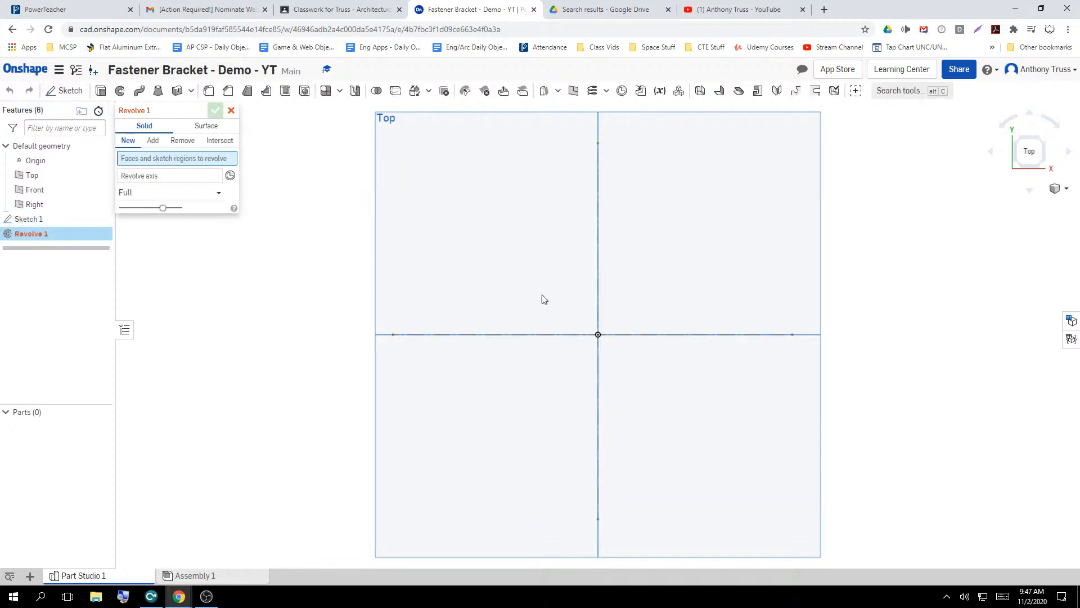
pyautogui.click(232, 110)
pyautogui.doubleClick(35, 223)
# Draw two horizontal lines crossing the vertical centerline, one above and one below the origin, about 2.8 in apart
pyautogui.click(91, 90)
pyautogui.click(474, 214)
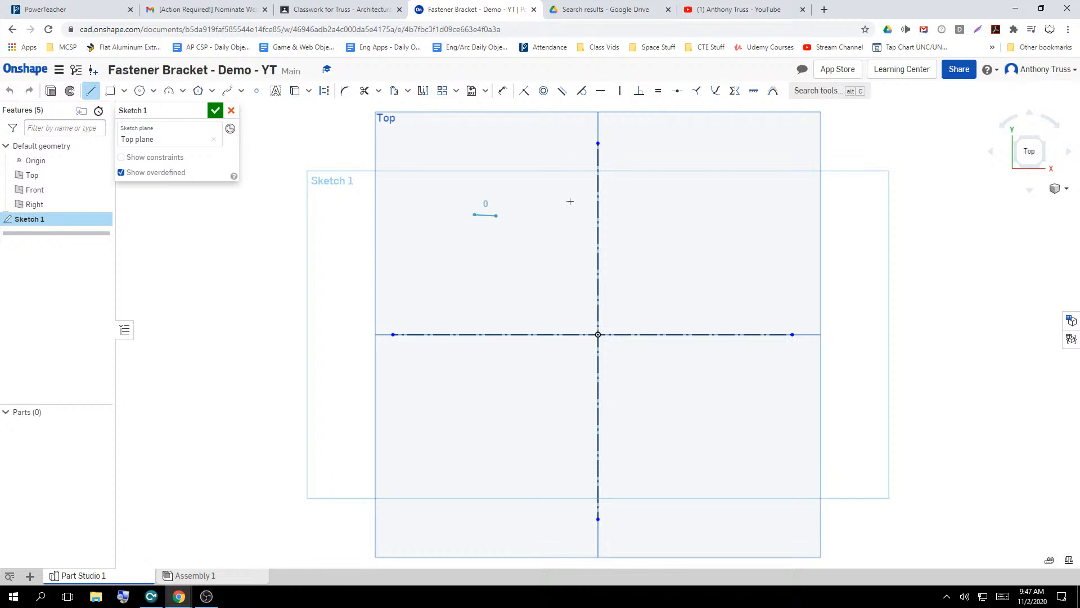
pyautogui.click(721, 215)
pyautogui.press('Escape')
pyautogui.press('l')
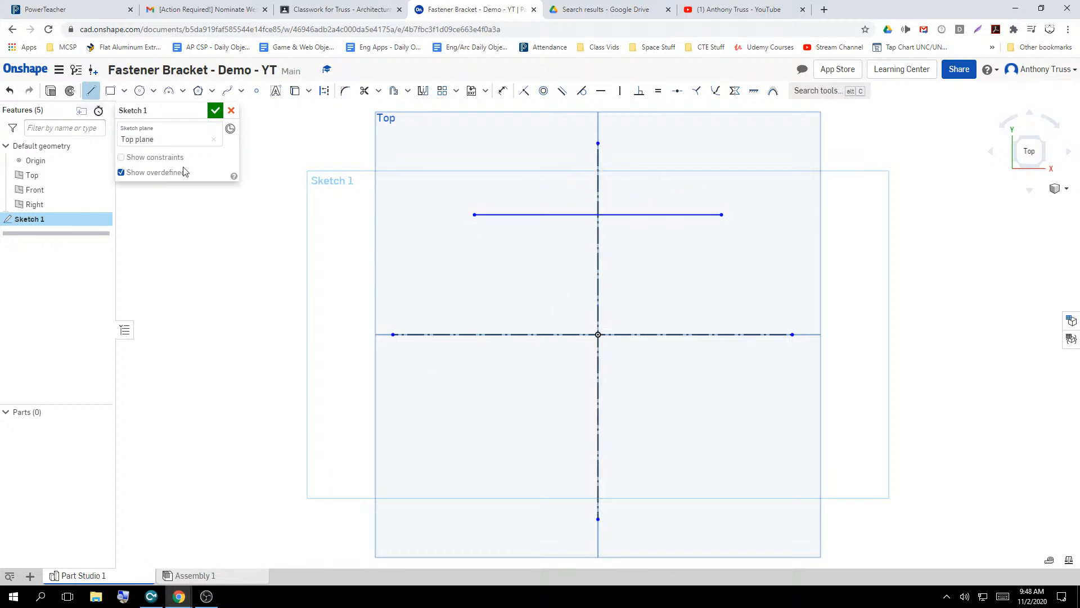
pyautogui.click(453, 422)
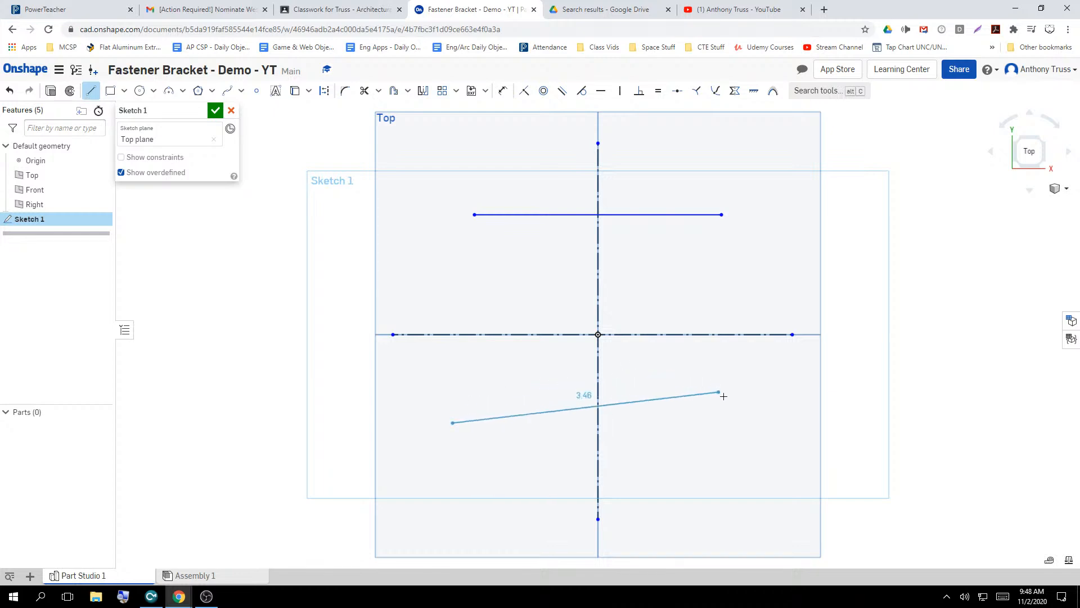
pyautogui.click(758, 423)
pyautogui.press('Escape')
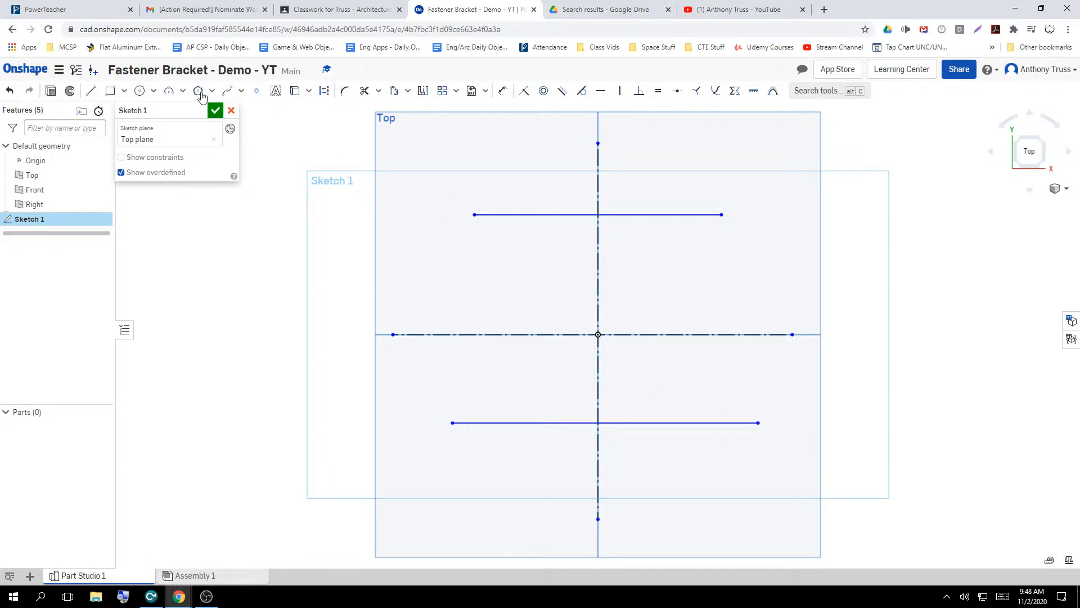
# Dimension the distance between the upper and lower horizontal lines as 2.5 in
pyautogui.press('d')
pyautogui.click(509, 214)
pyautogui.click(526, 423)
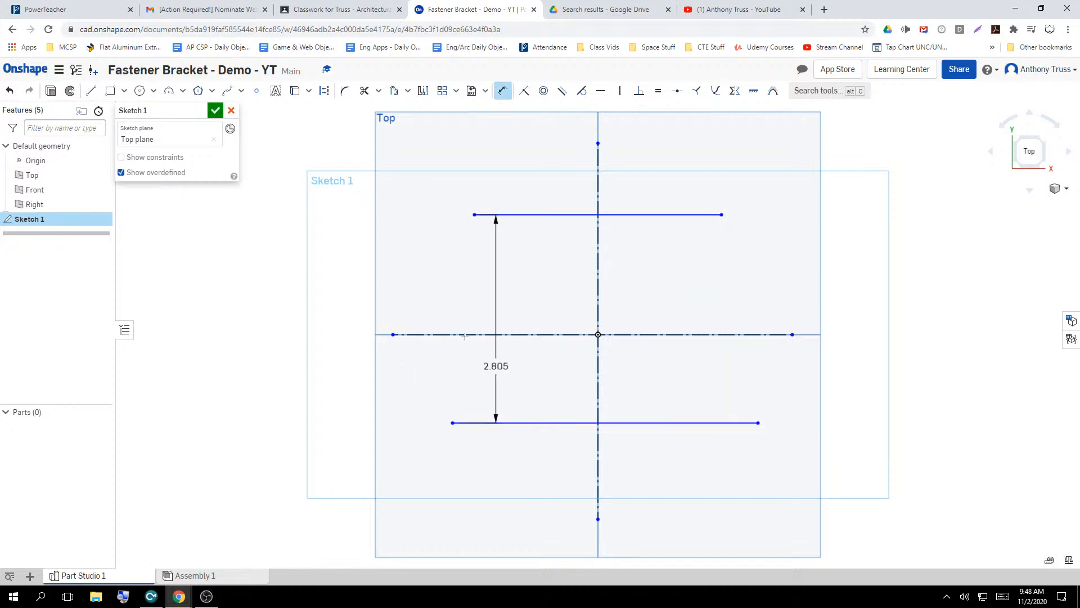
pyautogui.click(266, 309)
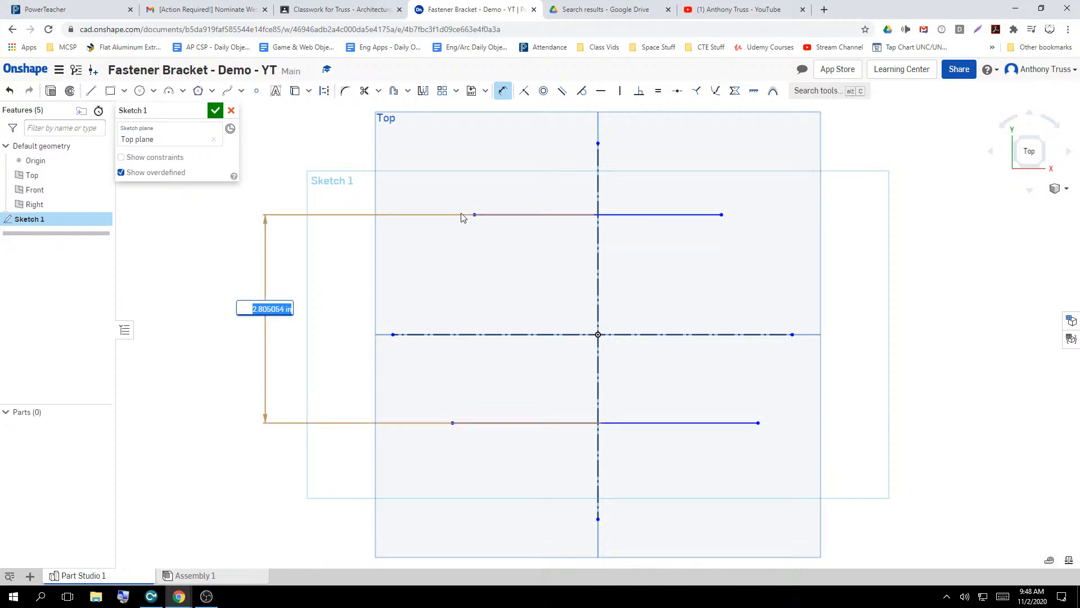
pyautogui.write('2.5')
pyautogui.press('Return')
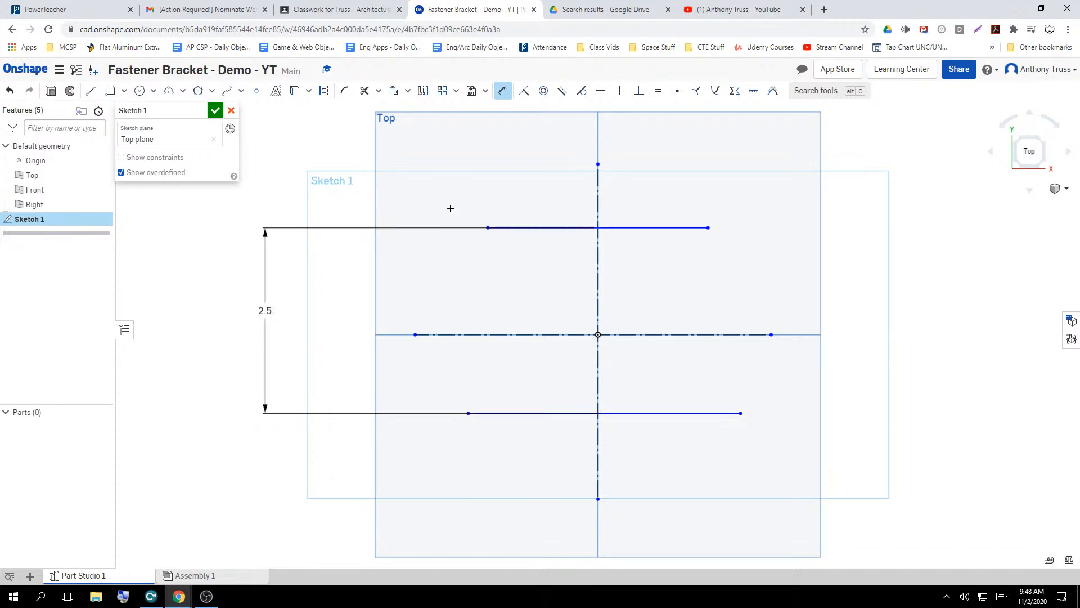
# Dimension the distance from the upper horizontal line to the horizontal centerline as 1.25 in
pyautogui.click(513, 227)
pyautogui.click(507, 334)
pyautogui.click(308, 281)
pyautogui.write('1.25')
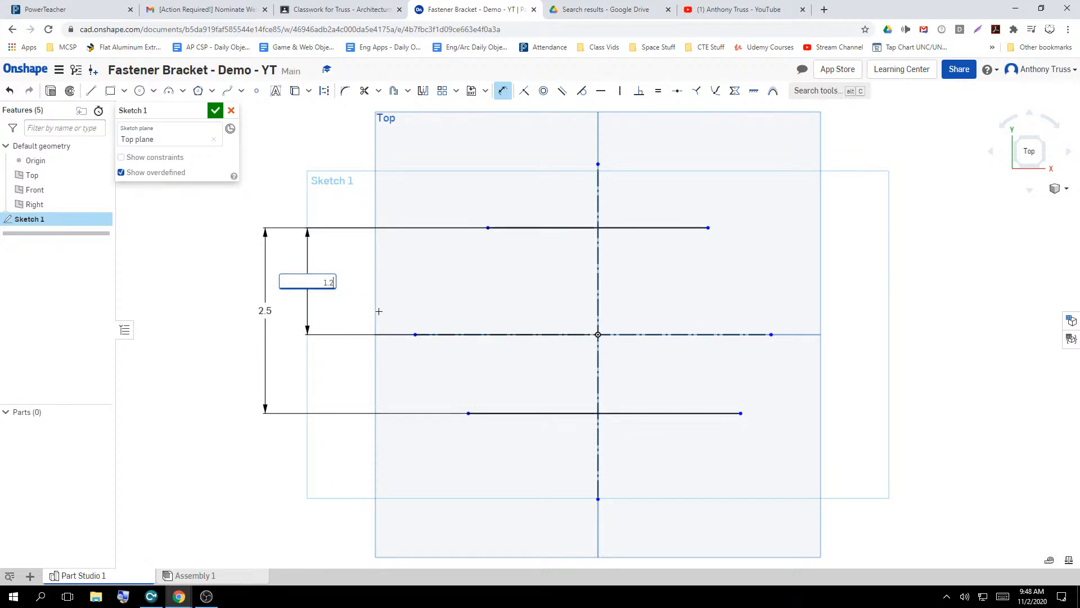
pyautogui.press('Return')
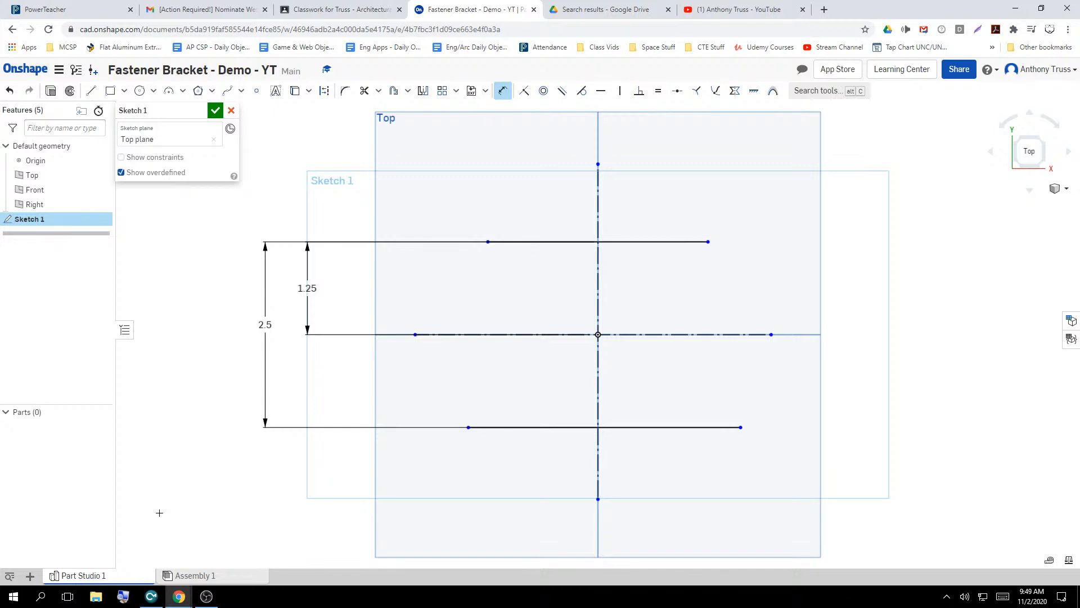
# Draw two circles centered on the horizontal centerline, about 0.58 in diameter right of the origin and about 0.7 in left of it
pyautogui.click(139, 92)
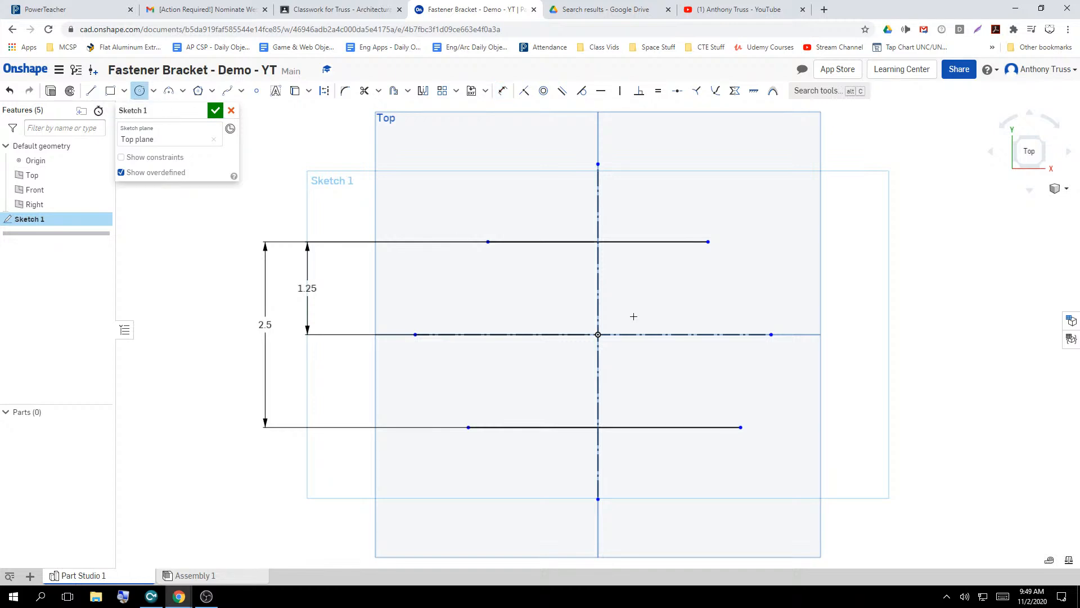
pyautogui.click(719, 333)
pyautogui.click(734, 349)
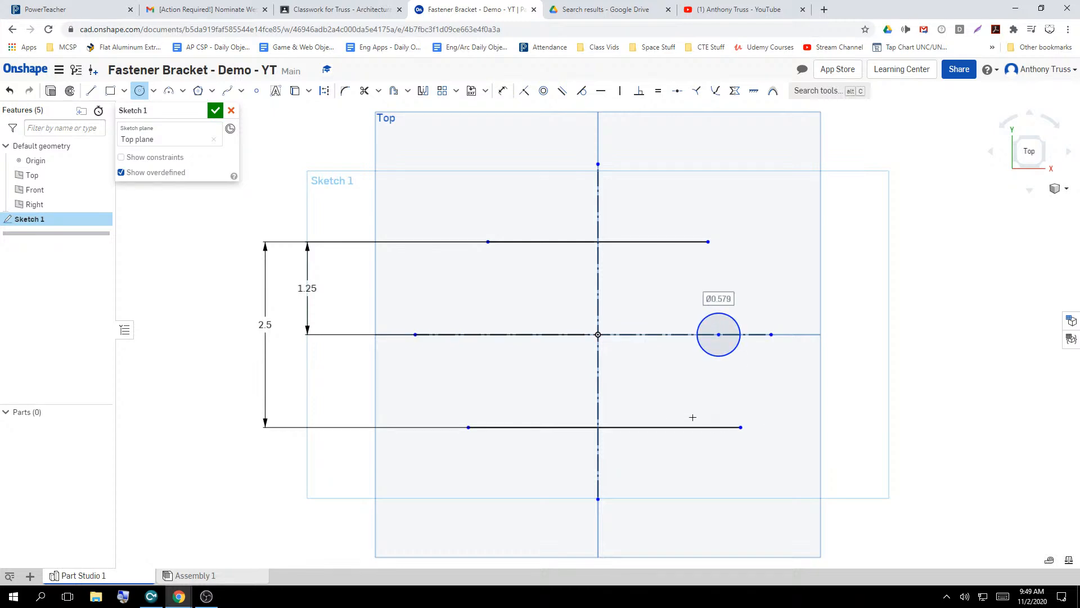
pyautogui.click(470, 334)
pyautogui.click(488, 353)
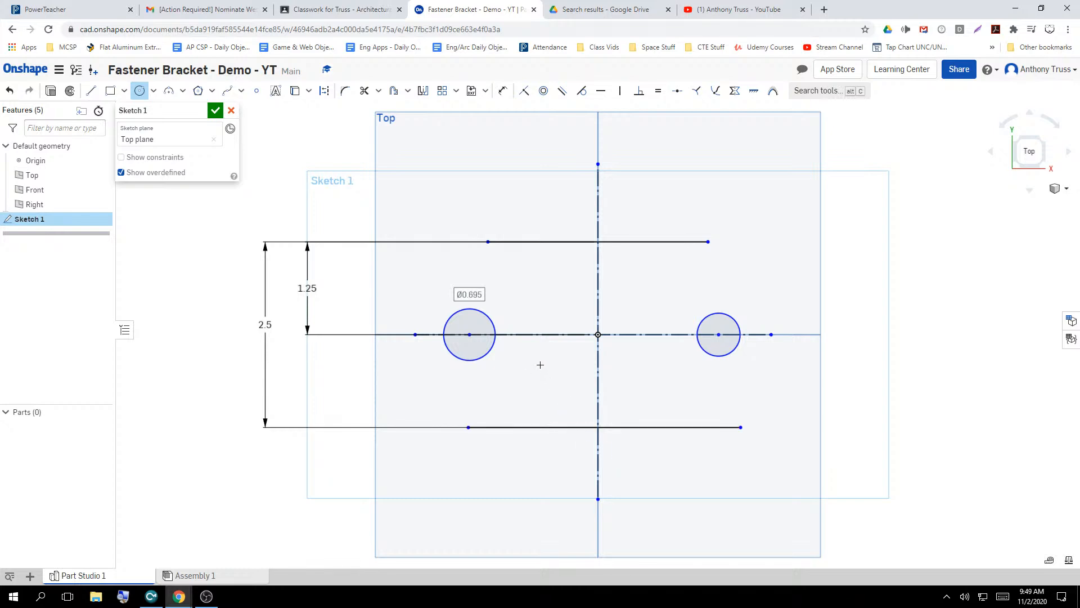
# Dimension the center-to-center distance between the two circles as 3 in
pyautogui.press('d')
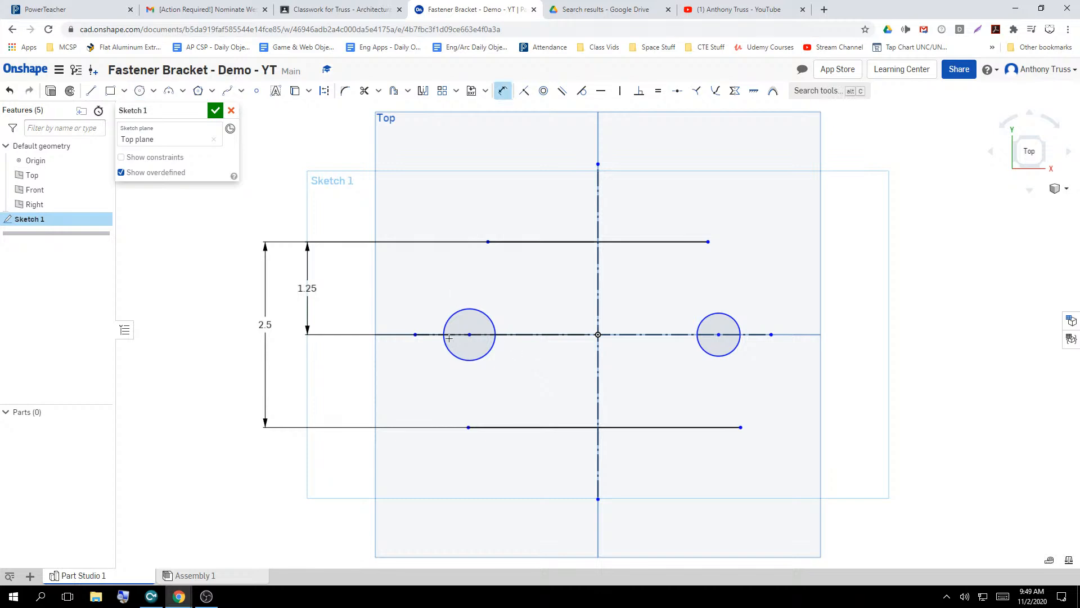
pyautogui.click(718, 334)
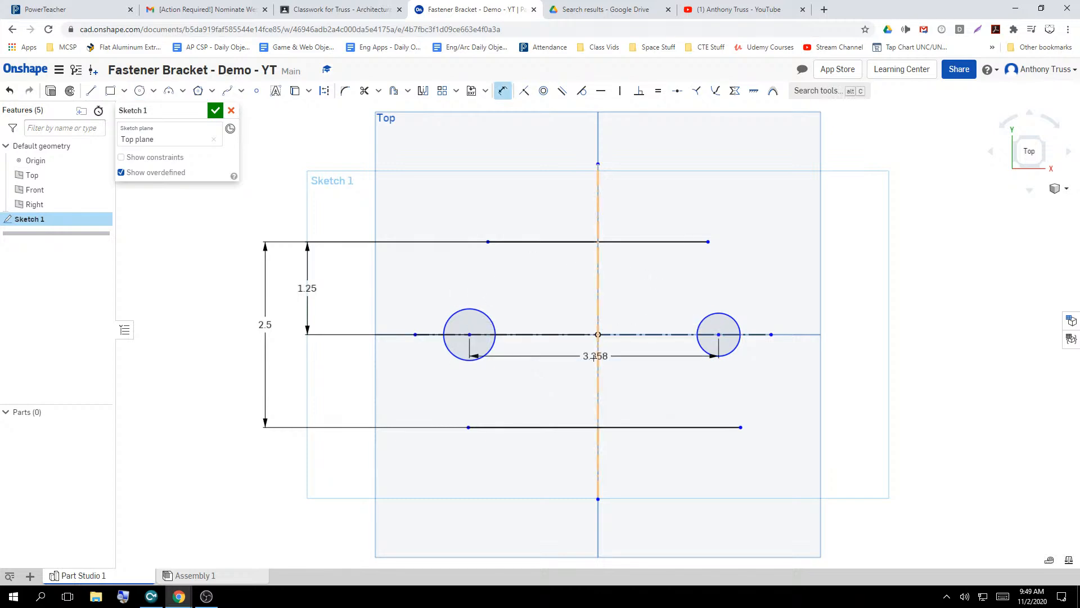
pyautogui.click(536, 274)
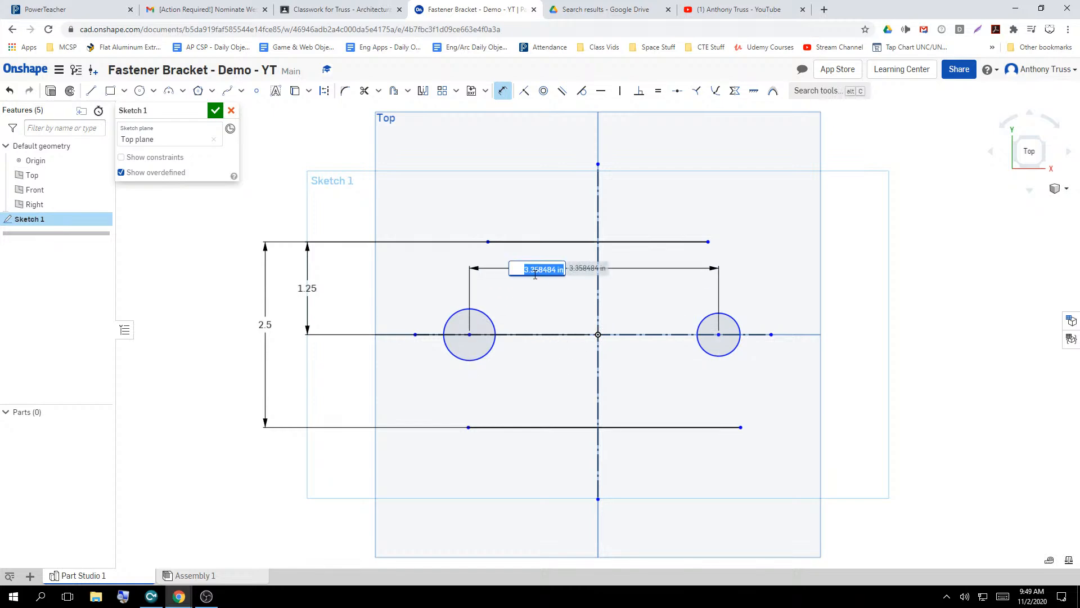
pyautogui.write('3')
pyautogui.press('Return')
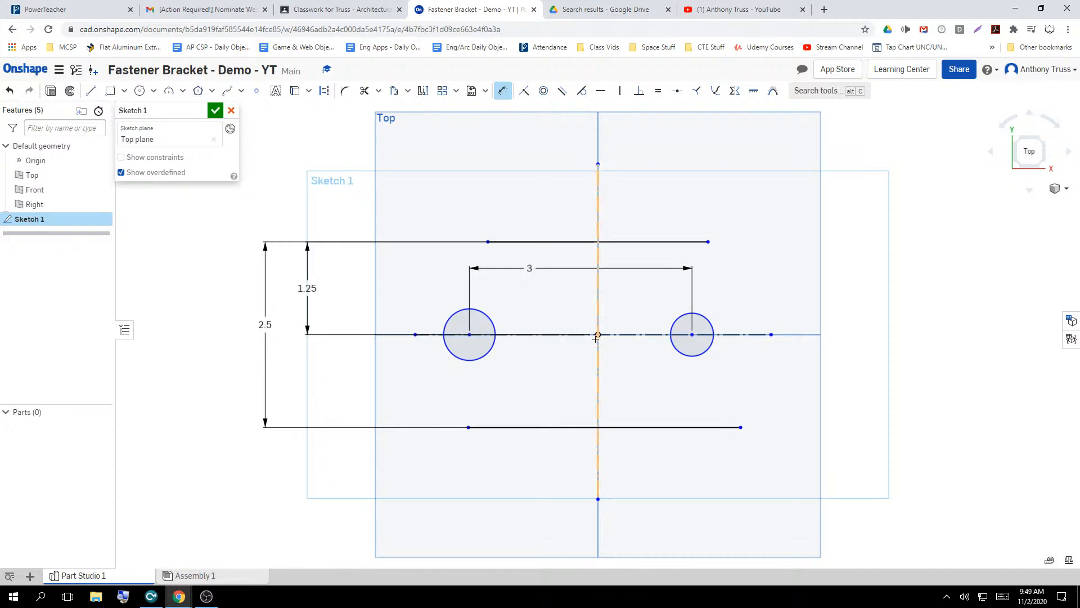
# Dimension the horizontal distance from the origin to the right circle's center as 1.5 in
pyautogui.click(690, 334)
pyautogui.click(647, 383)
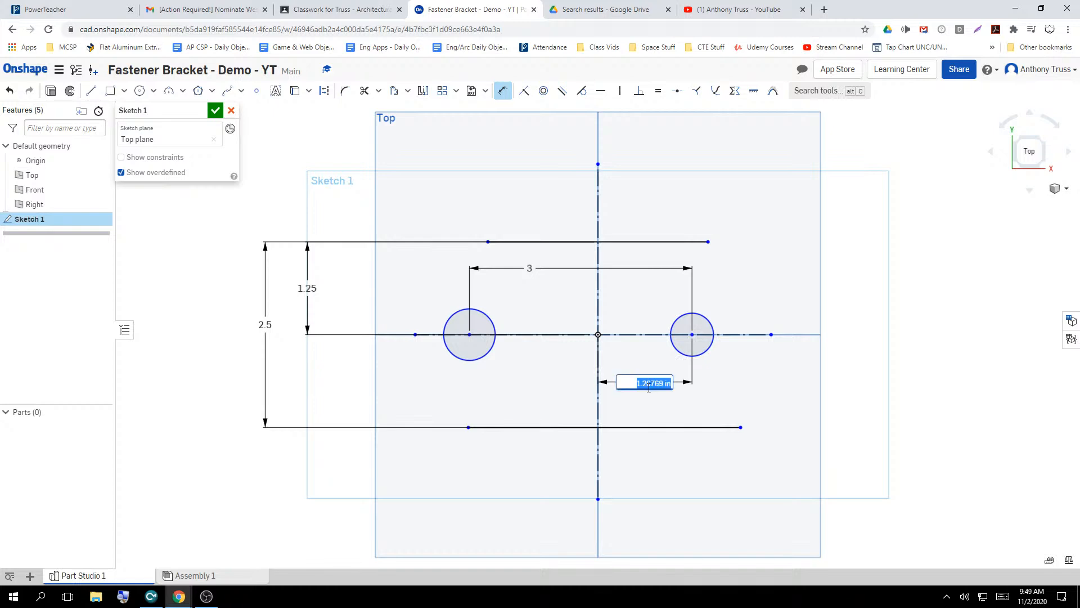
pyautogui.write('1.5')
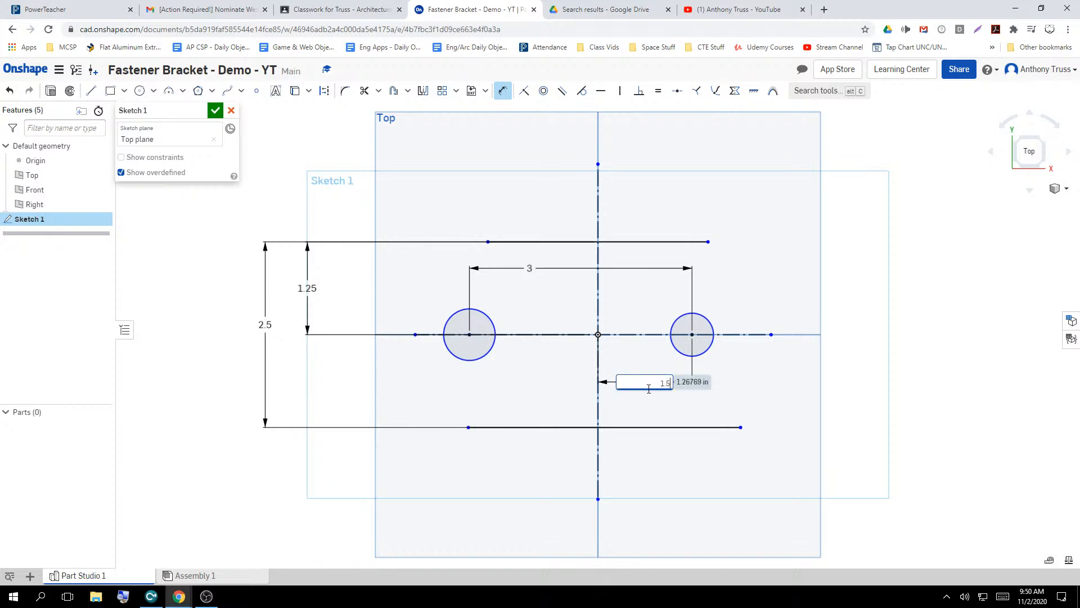
pyautogui.press('Return')
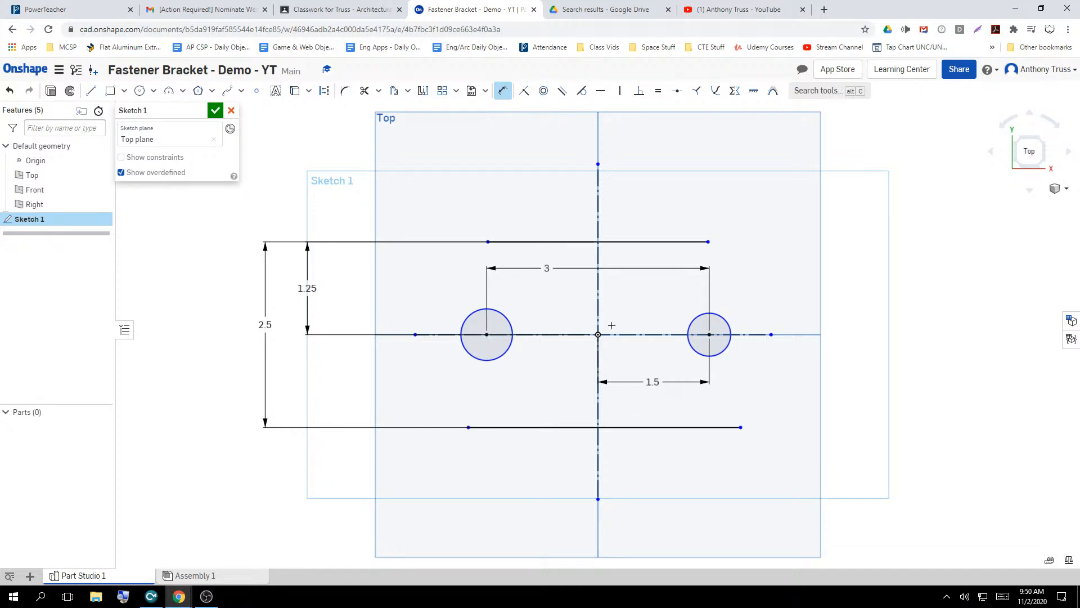
# Dimension the diameters of the right and left circles as 5/8 in each
pyautogui.click(726, 321)
pyautogui.click(856, 254)
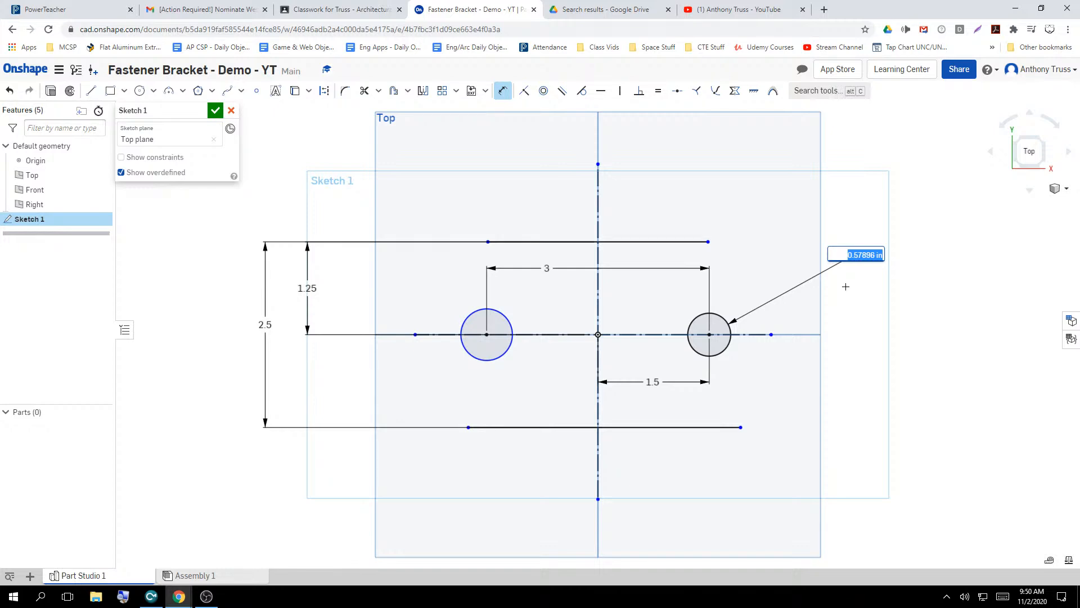
pyautogui.write('5/8')
pyautogui.press('Return')
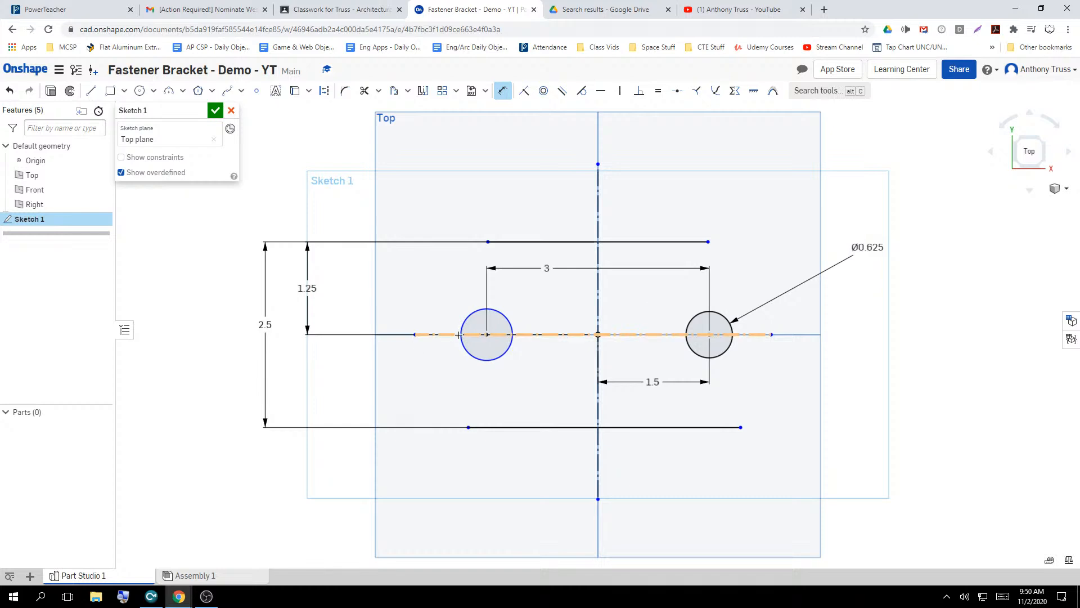
pyautogui.click(470, 348)
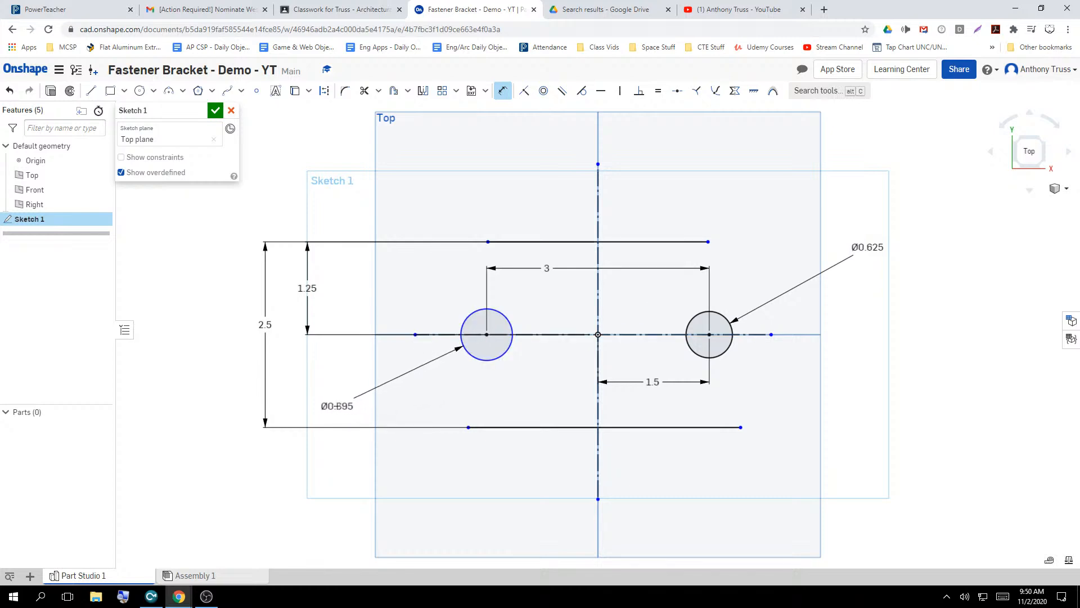
pyautogui.click(337, 402)
pyautogui.write('5/8')
pyautogui.press('Return')
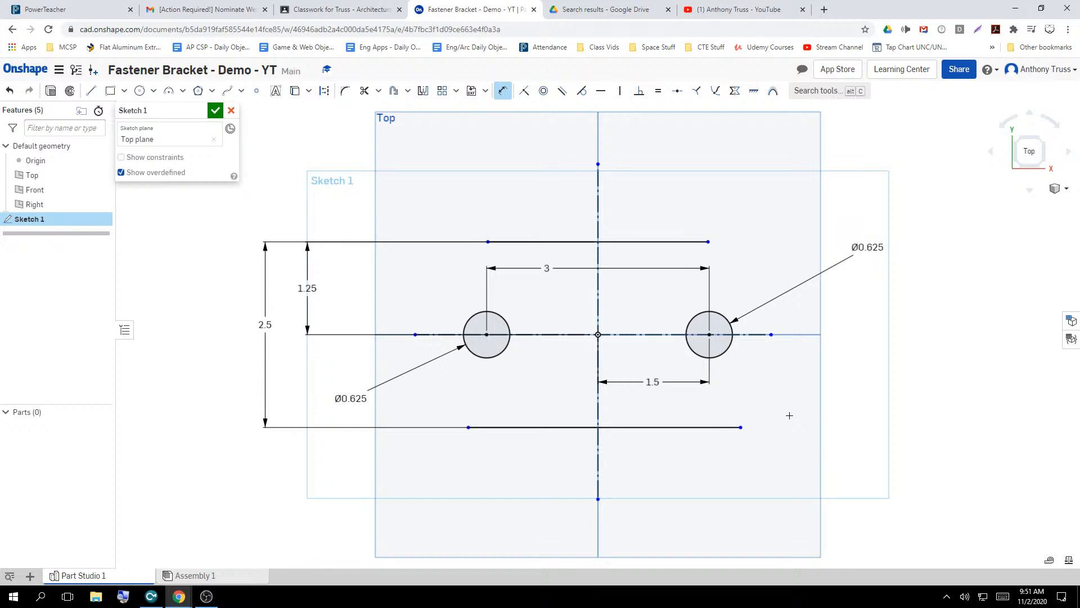
# Draw a larger concentric circle around each hole, about 1.75 in diameter on the right and about 1.8 in on the left
pyautogui.press('c')
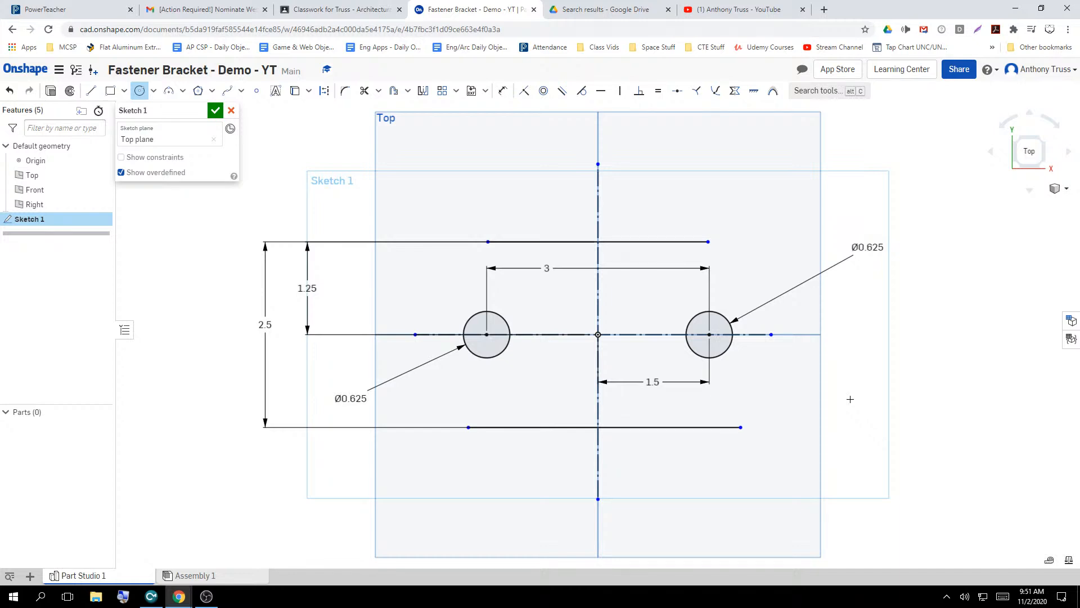
pyautogui.click(709, 335)
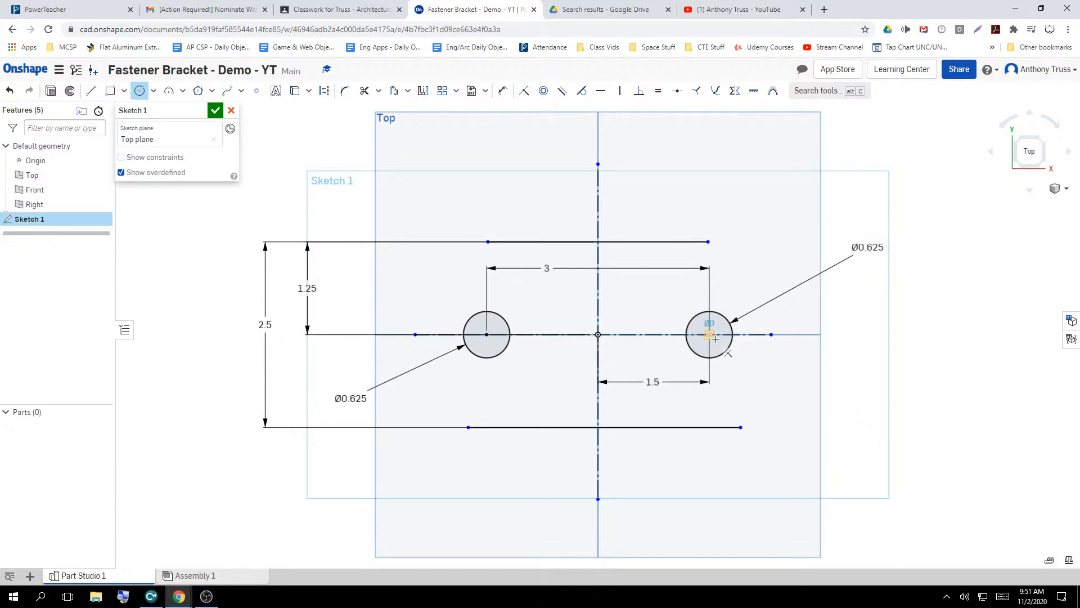
pyautogui.click(769, 360)
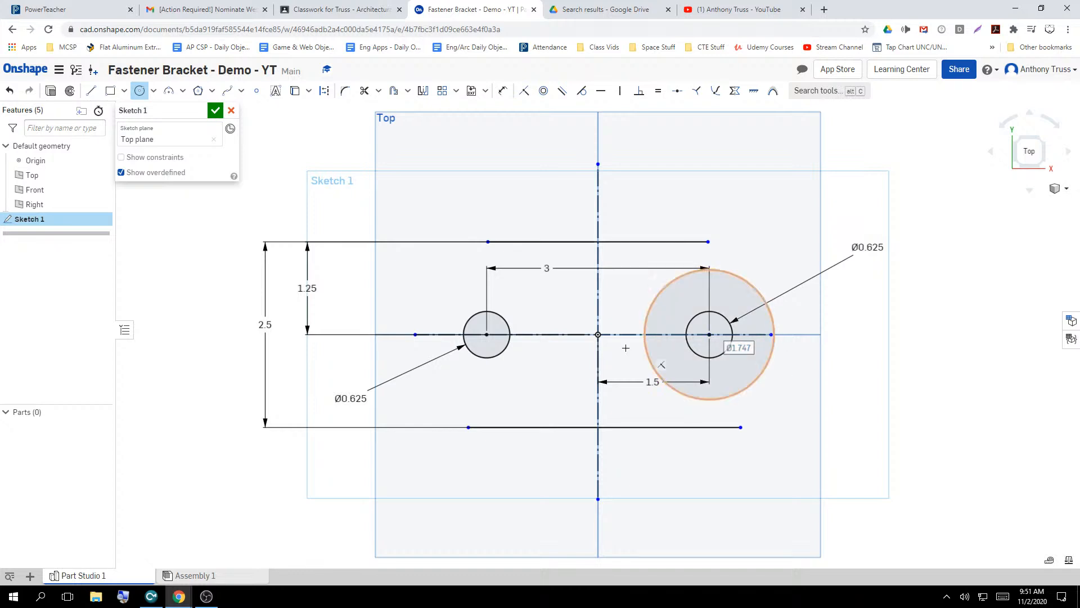
pyautogui.click(487, 335)
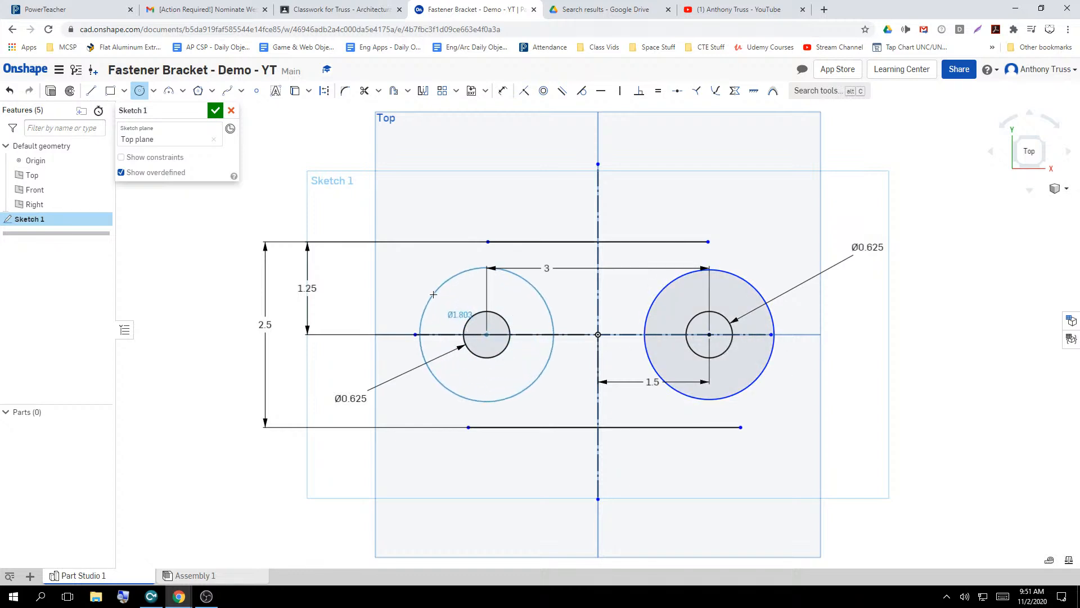
pyautogui.click(546, 365)
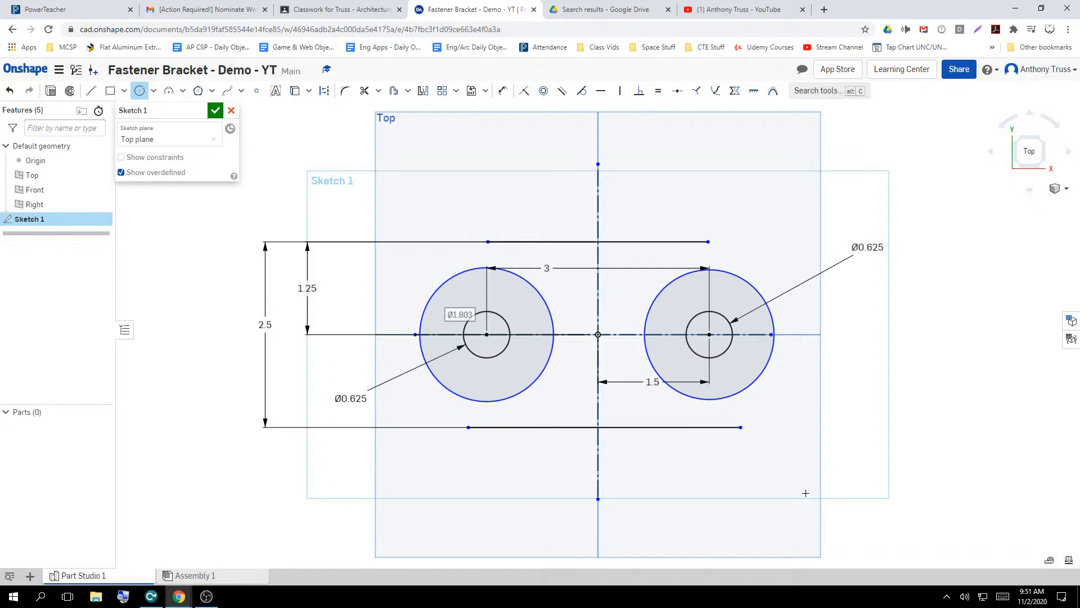
# Dimension the diameters of the right and left outer circles as 1.5 in each
pyautogui.press('d')
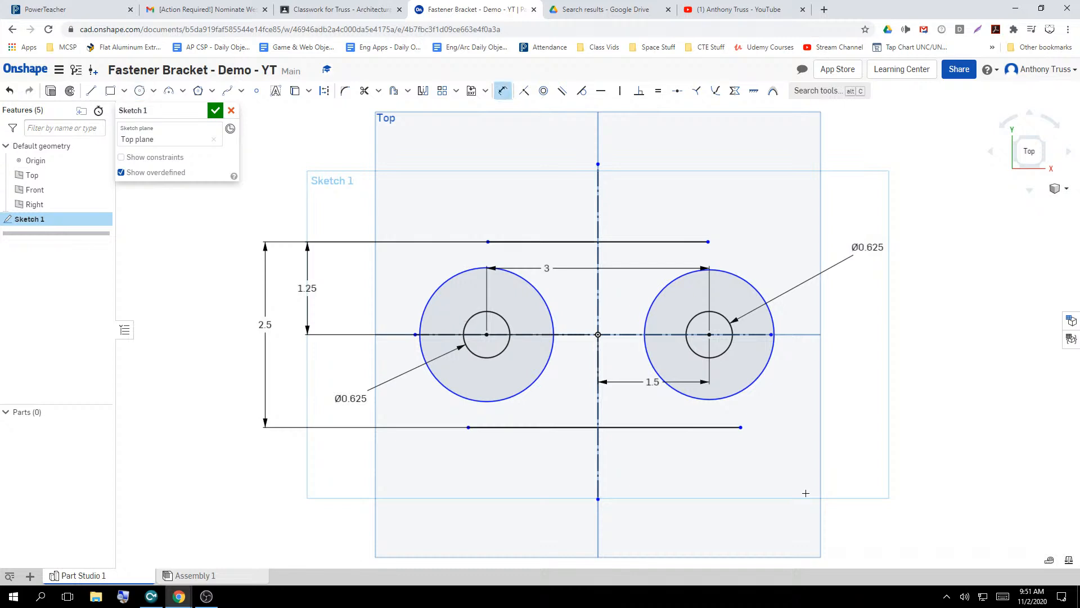
pyautogui.click(759, 378)
pyautogui.click(841, 416)
pyautogui.write('1.5')
pyautogui.press('Return')
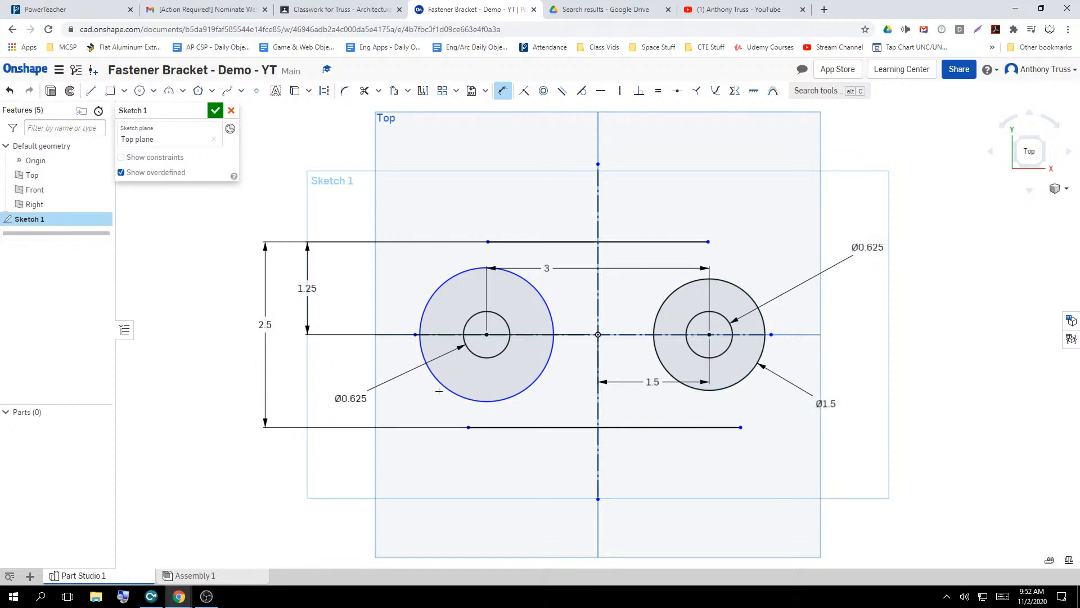
pyautogui.click(443, 287)
pyautogui.click(371, 263)
pyautogui.write('1.5')
pyautogui.press('Return')
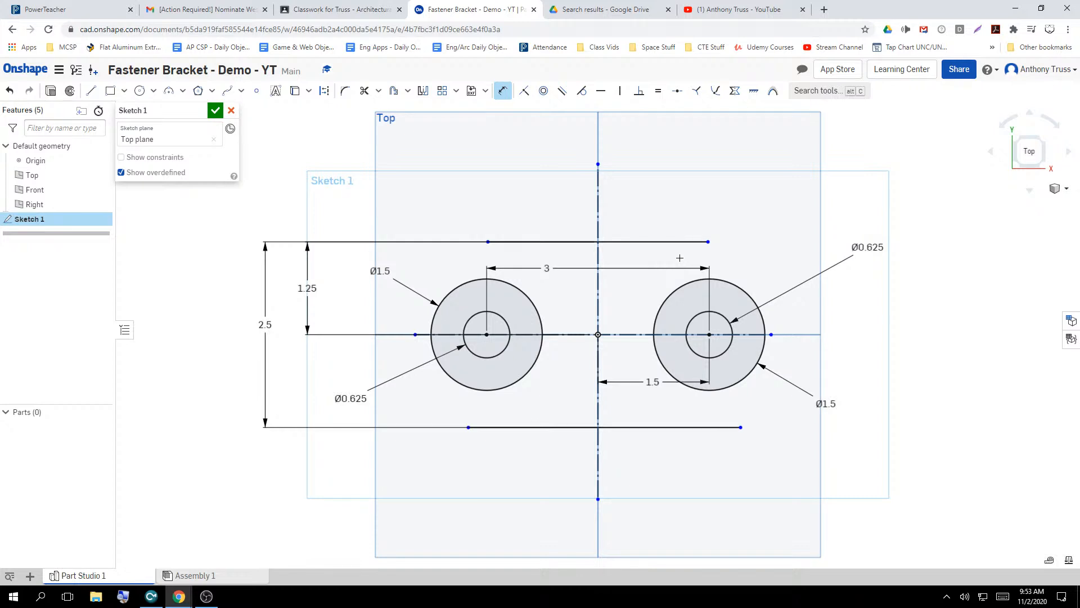
# Draw a vertical line on each side of the vertical centerline, about 3.4 in long, and extend both past the upper and lower horizontal lines
pyautogui.press('l')
pyautogui.click(628, 227)
pyautogui.click(627, 261)
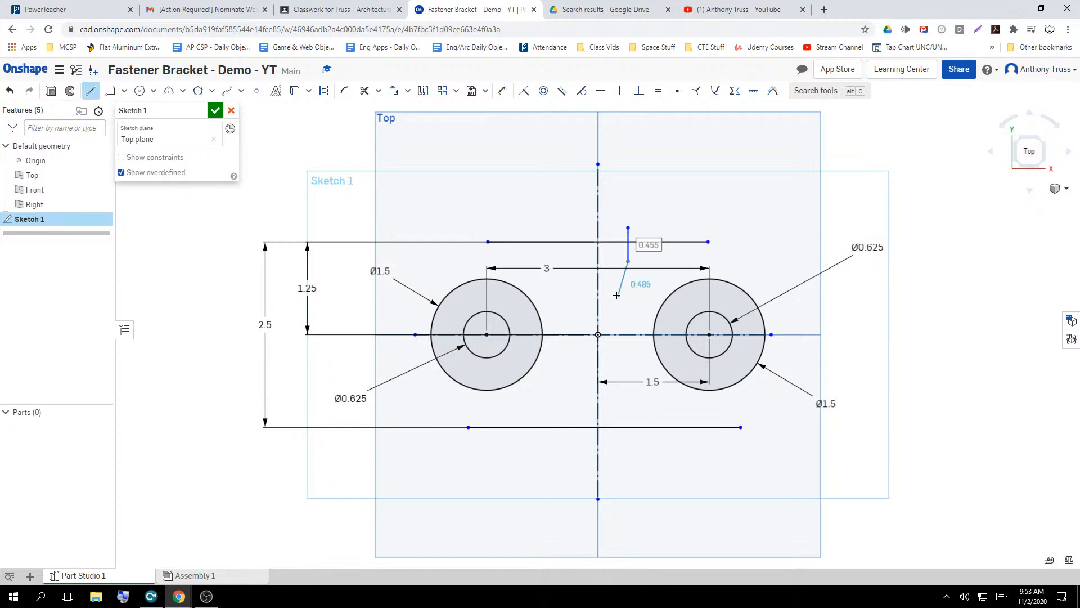
pyautogui.press('Escape')
pyautogui.press('l')
pyautogui.click(564, 226)
pyautogui.click(564, 258)
pyautogui.press('Escape')
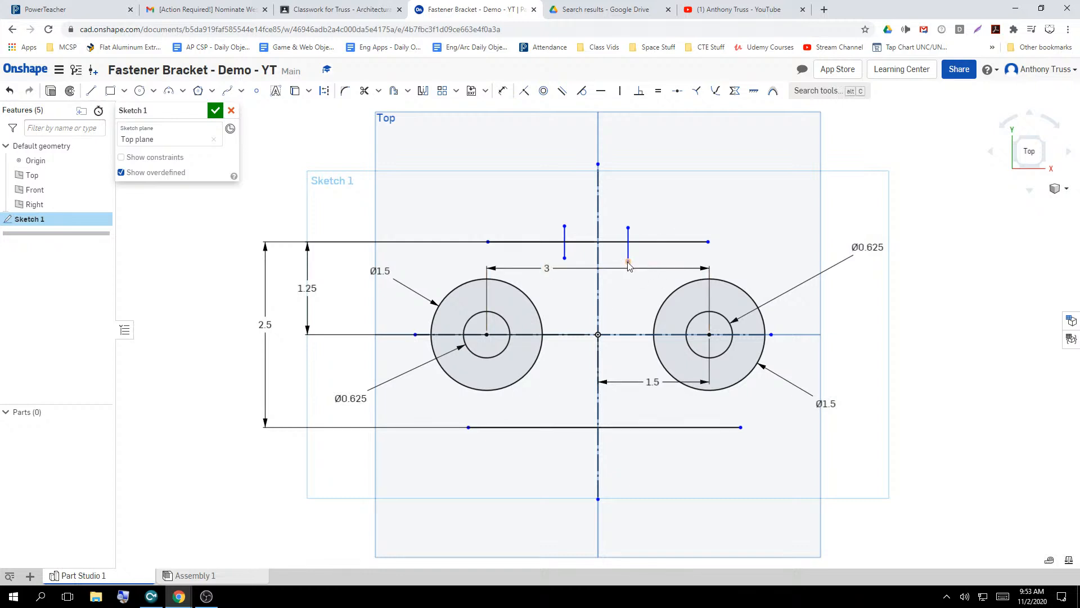
pyautogui.moveTo(629, 262); pyautogui.dragTo(638, 482)
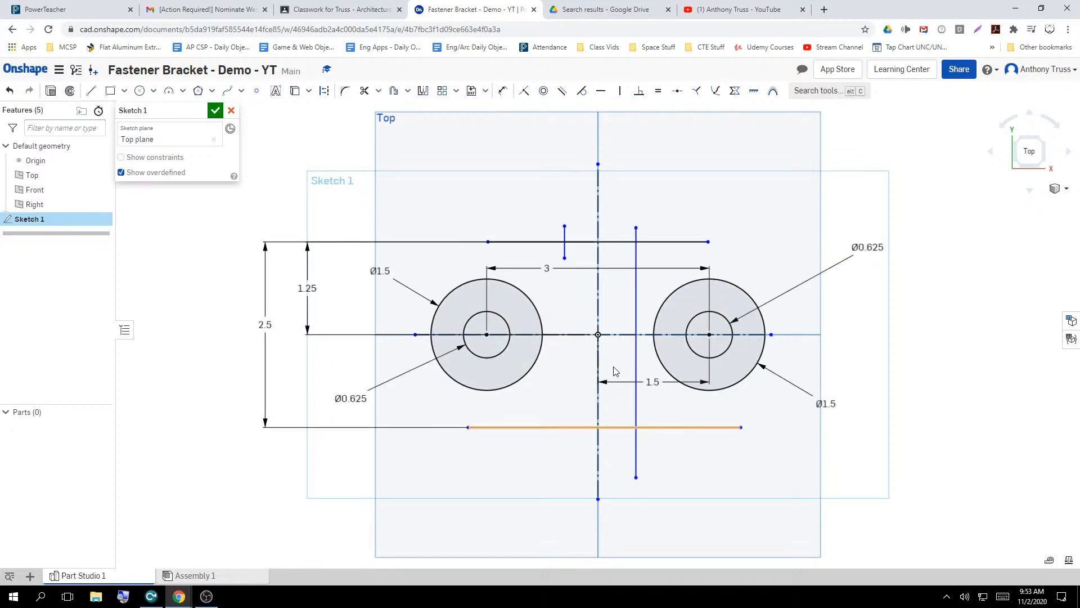
pyautogui.moveTo(565, 258); pyautogui.dragTo(568, 473)
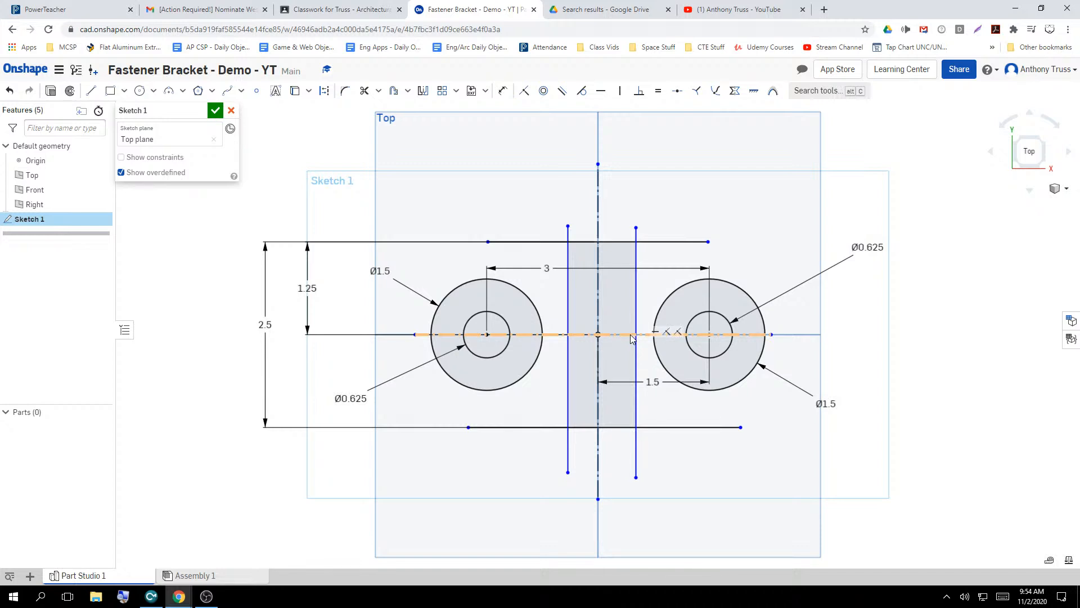
# Convert the two vertical lines beside the centerline to construction geometry
pyautogui.rightClick(637, 293)
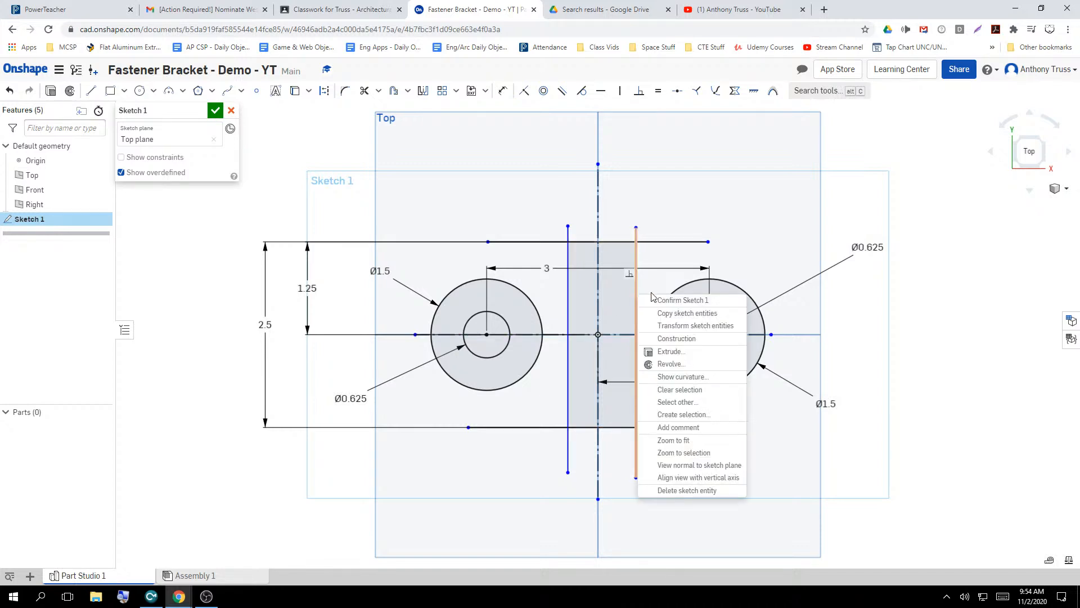
pyautogui.click(665, 336)
pyautogui.rightClick(568, 295)
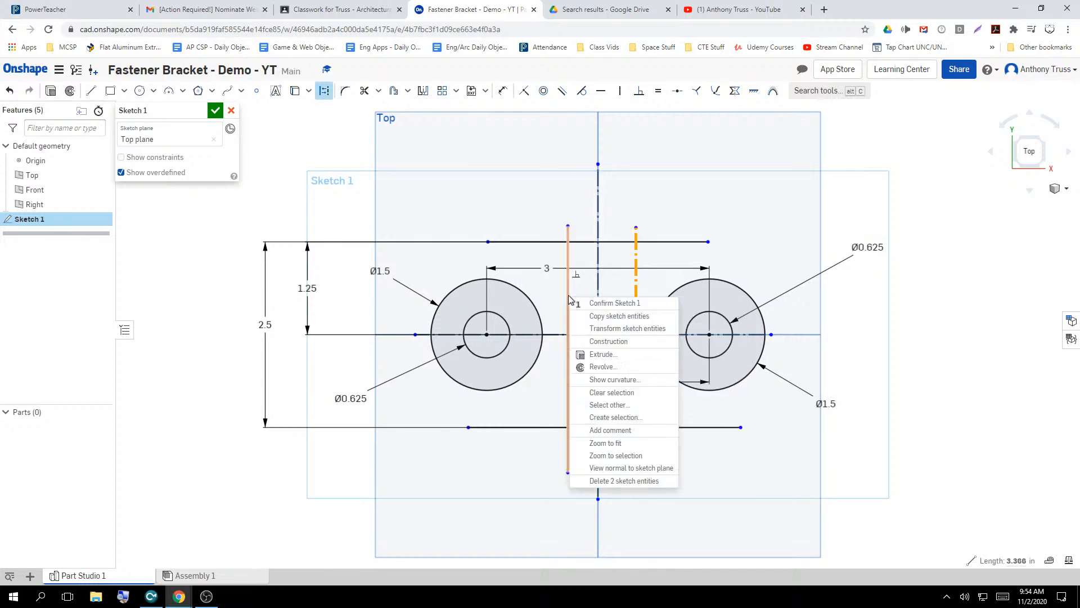
pyautogui.click(596, 341)
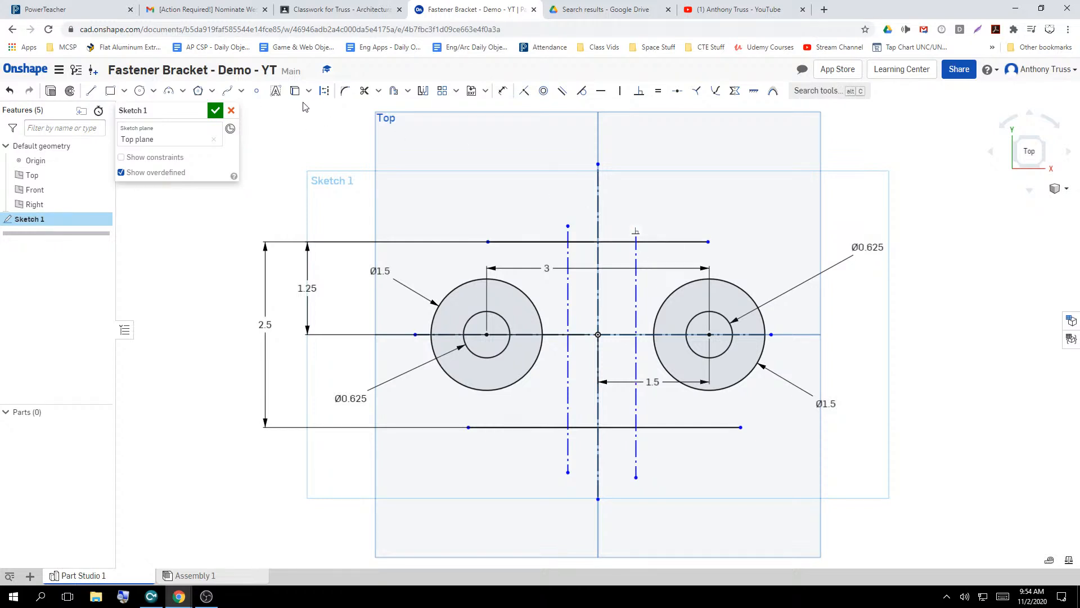
# Dimension the distance from the vertical centerline to the right construction line as 0.625 in
pyautogui.click(502, 91)
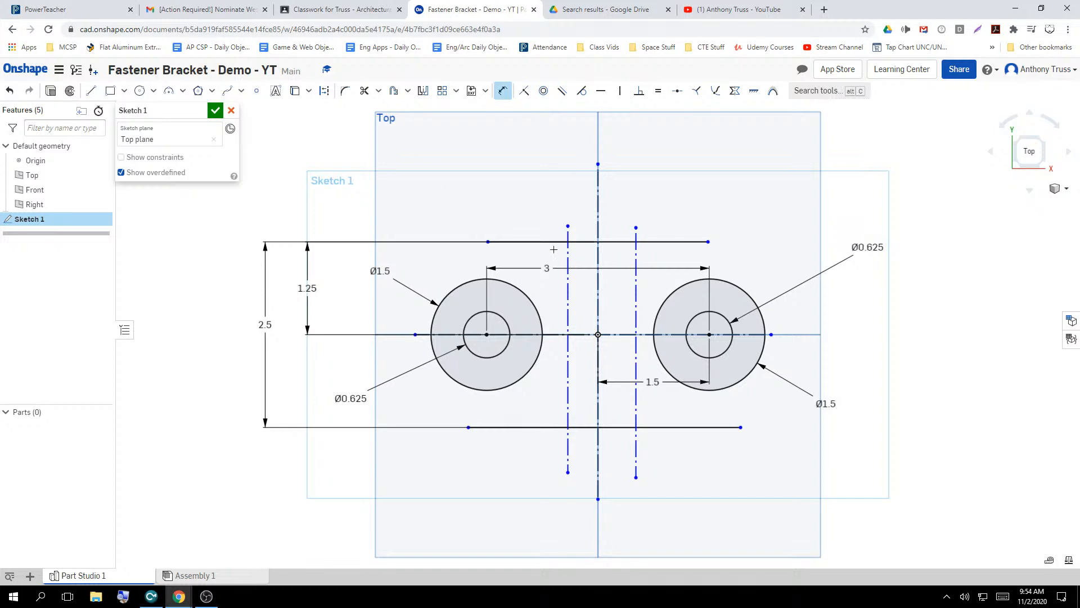
pyautogui.click(636, 250)
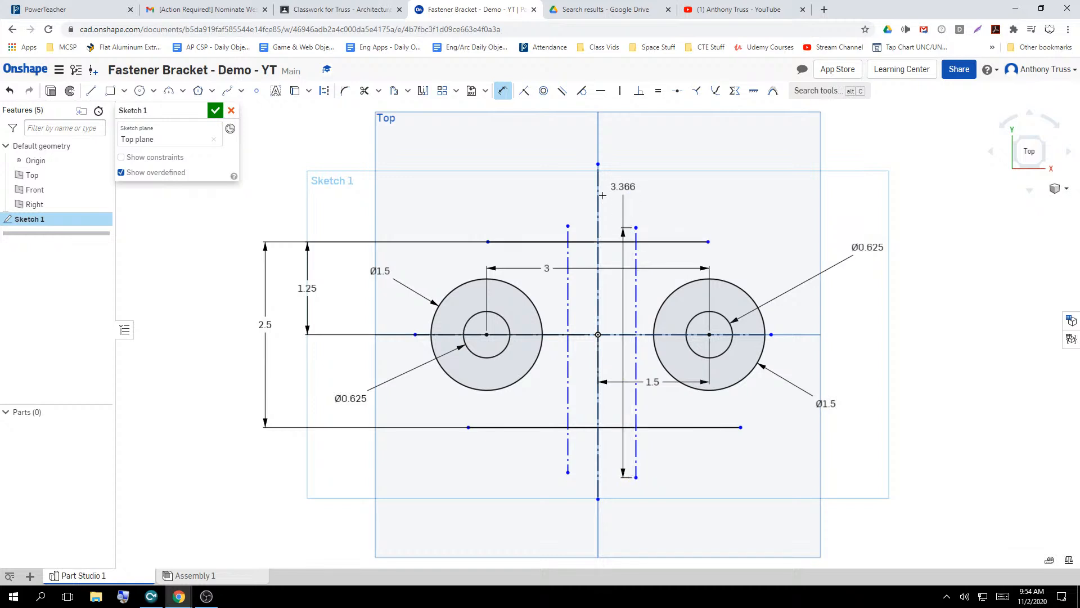
pyautogui.click(598, 193)
pyautogui.click(619, 176)
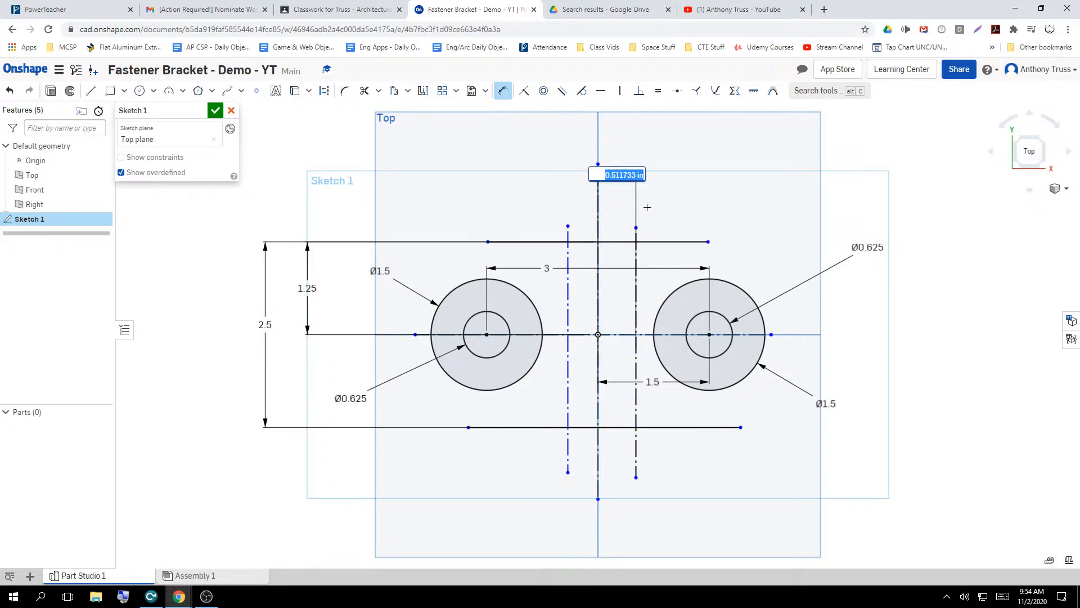
pyautogui.write('0.625')
pyautogui.press('Return')
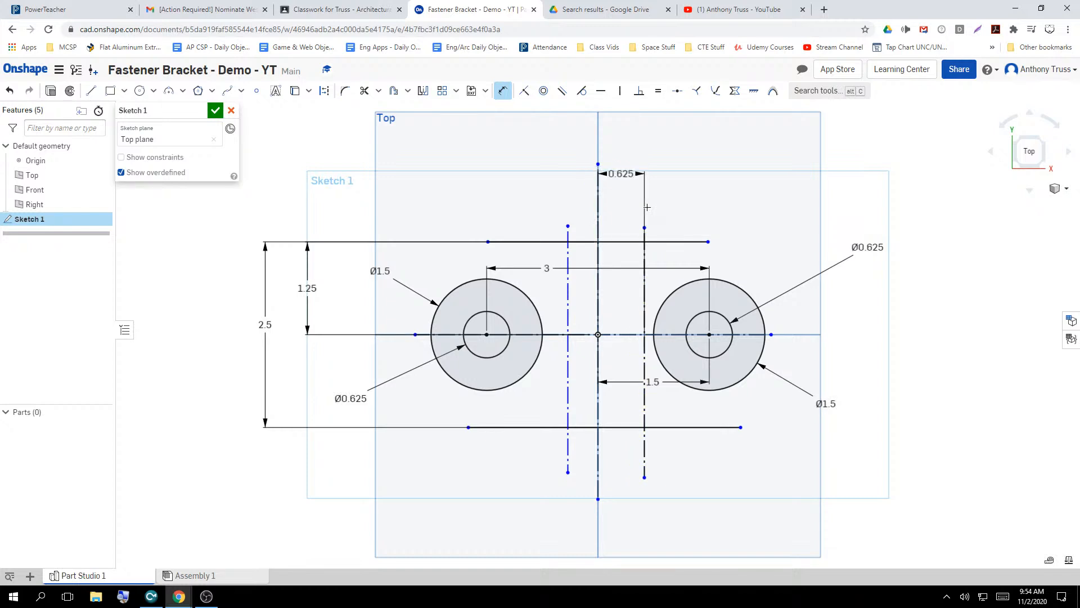
# Dimension the distance from the vertical centerline to the left construction line as 0.625 in
pyautogui.click(596, 285)
pyautogui.click(568, 265)
pyautogui.click(583, 175)
pyautogui.write('.625')
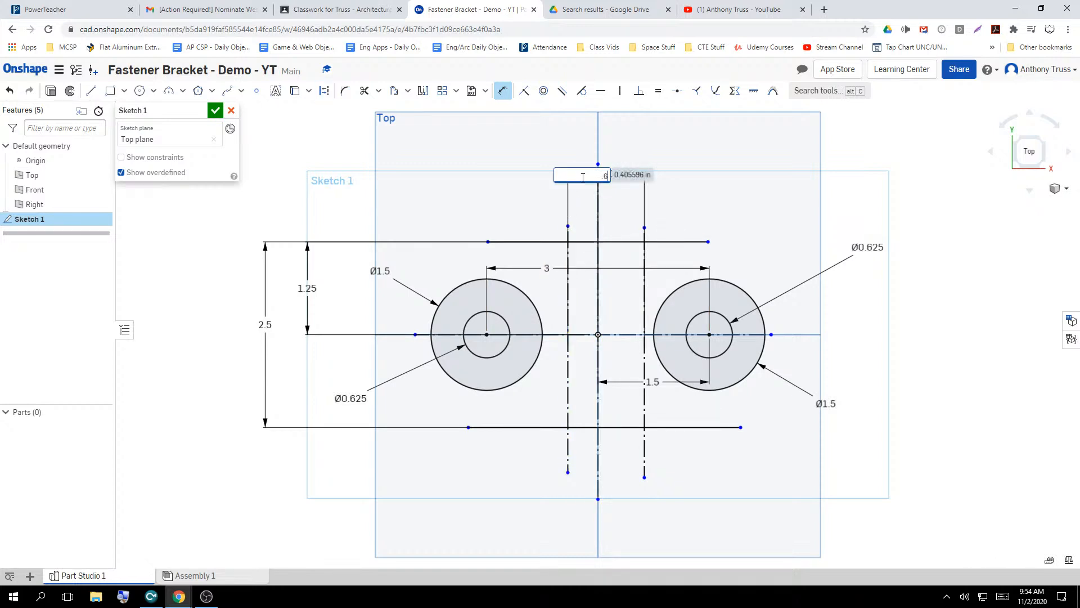
pyautogui.press('Return')
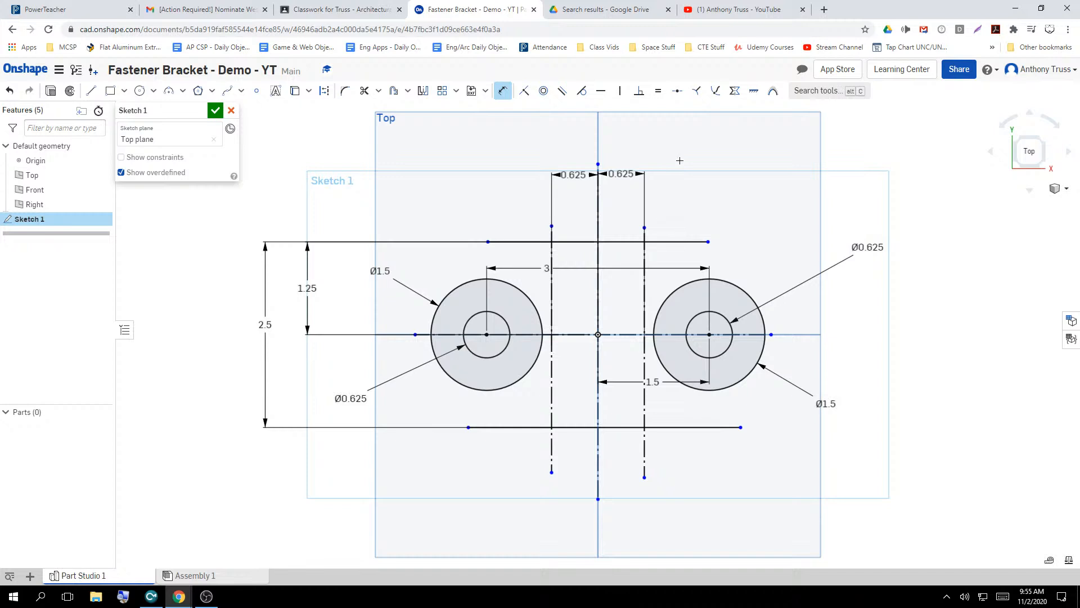
# Draw a line from the intersection of the upper horizontal line and right construction line to the upper right side of the right outer circle, tangent to it
pyautogui.press('l')
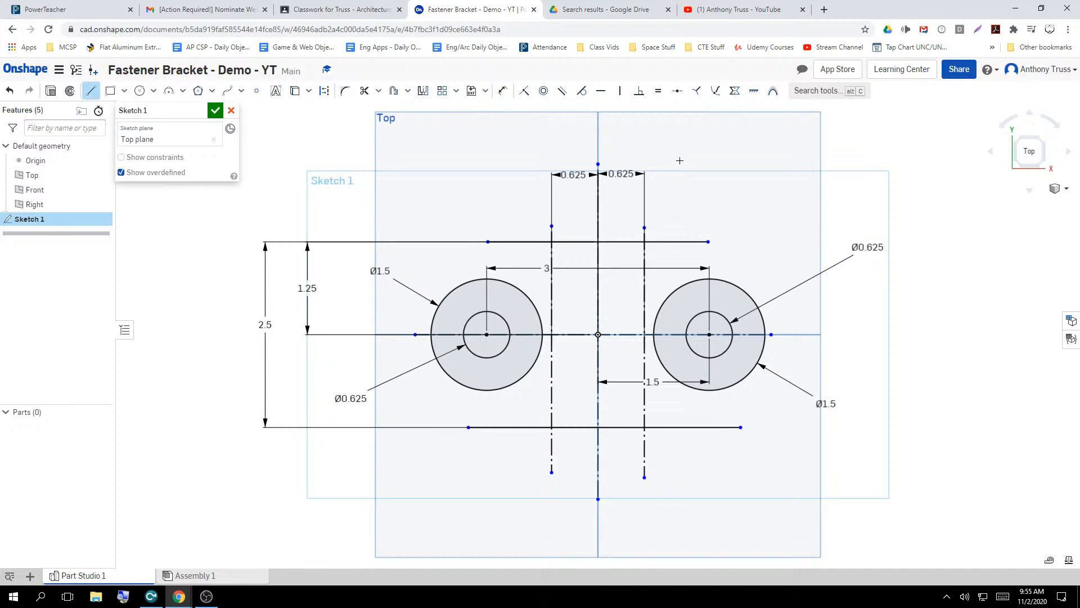
pyautogui.click(645, 242)
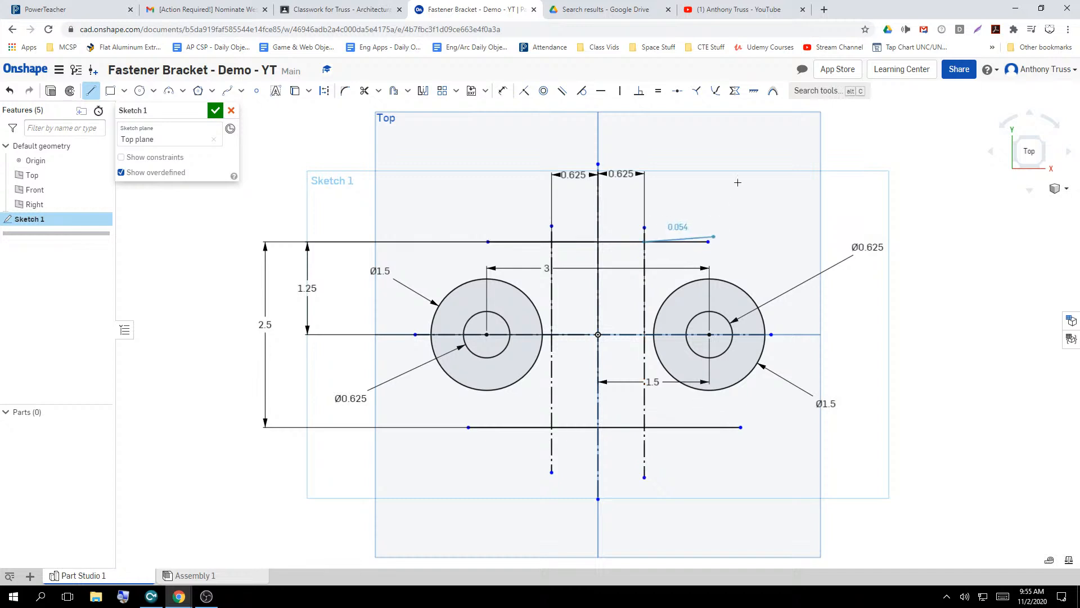
pyautogui.click(734, 283)
pyautogui.press('Escape')
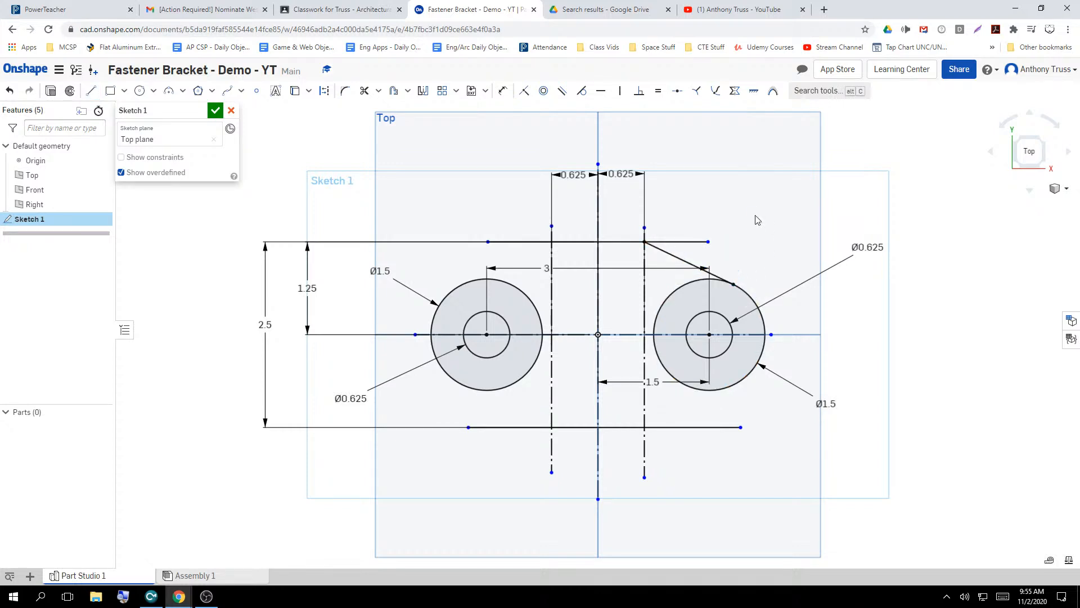
# Draw a line from the intersection of the upper horizontal line and left construction line to the left outer circle's upper left side, tangent to it
pyautogui.press('l')
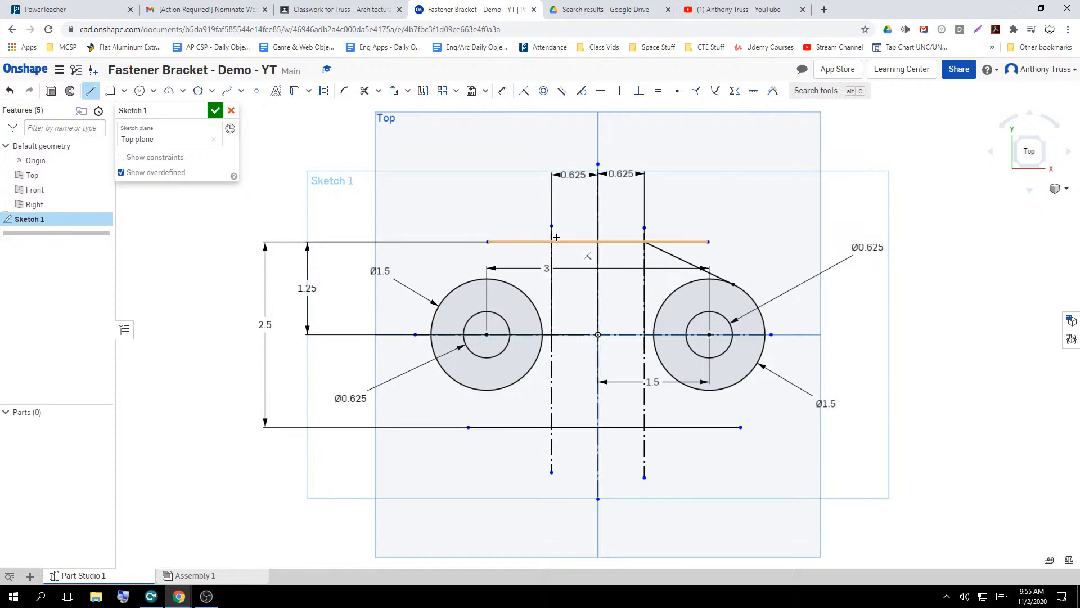
pyautogui.click(552, 242)
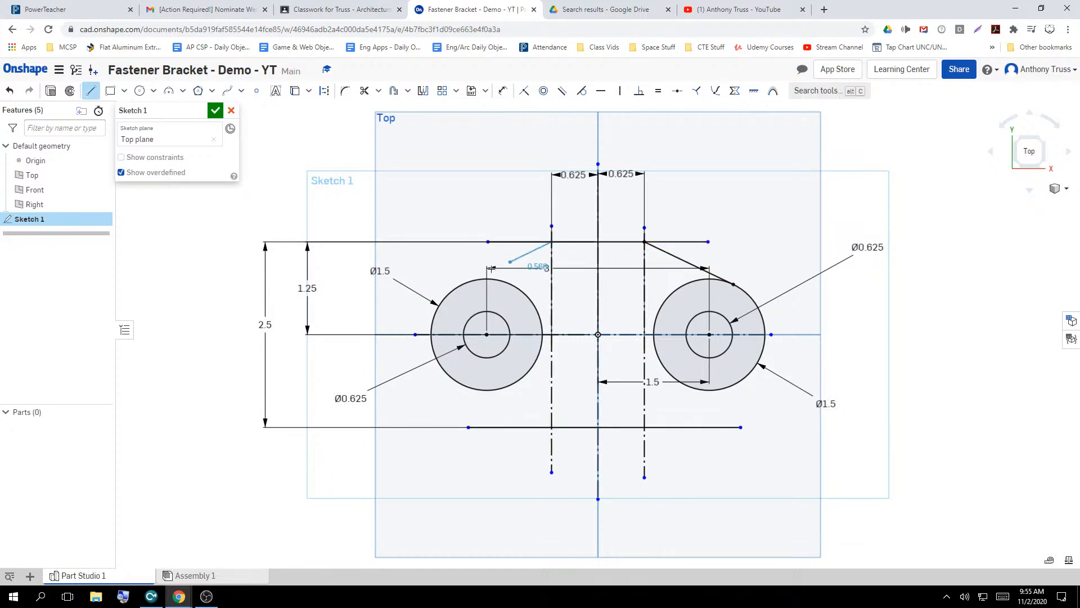
pyautogui.click(460, 284)
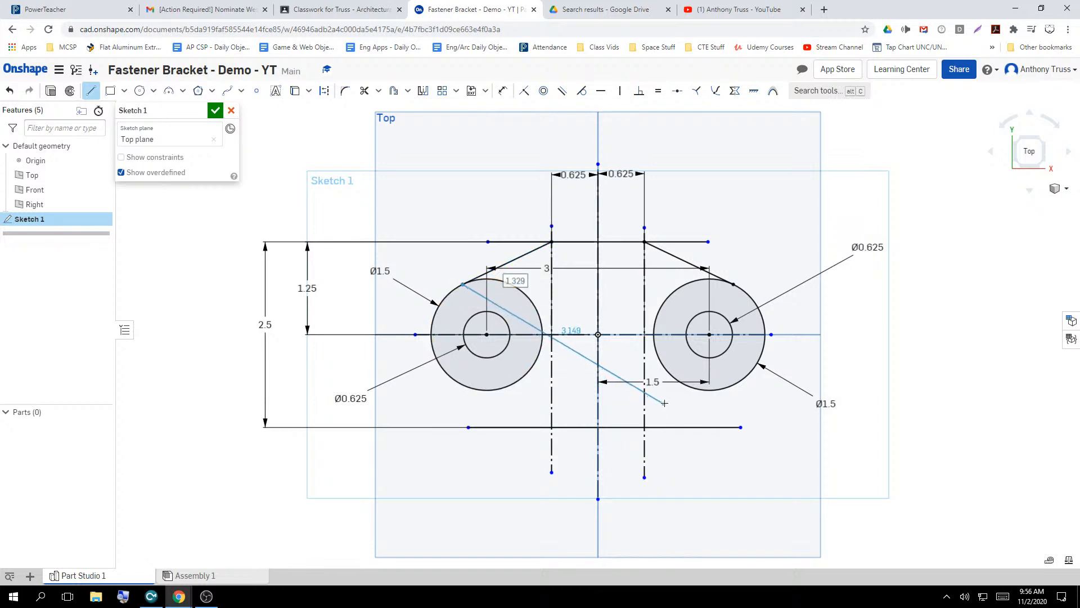
pyautogui.press('Escape')
# Draw a line from the intersection of the lower horizontal line and right construction line to the right outer circle's lower right side, tangent to it
pyautogui.press('l')
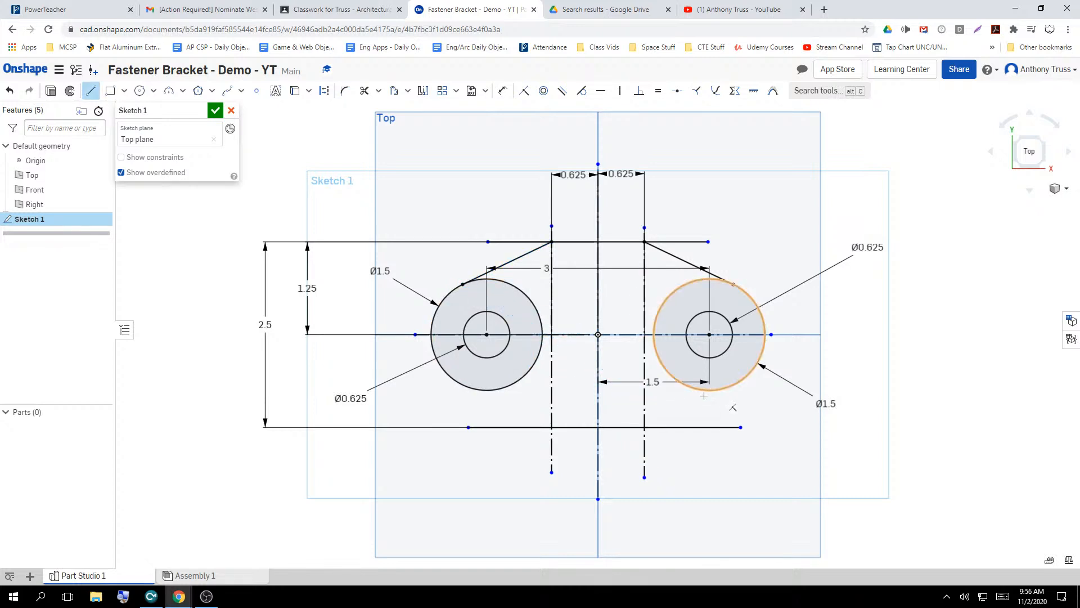
pyautogui.click(644, 428)
pyautogui.click(736, 385)
pyautogui.press('Escape')
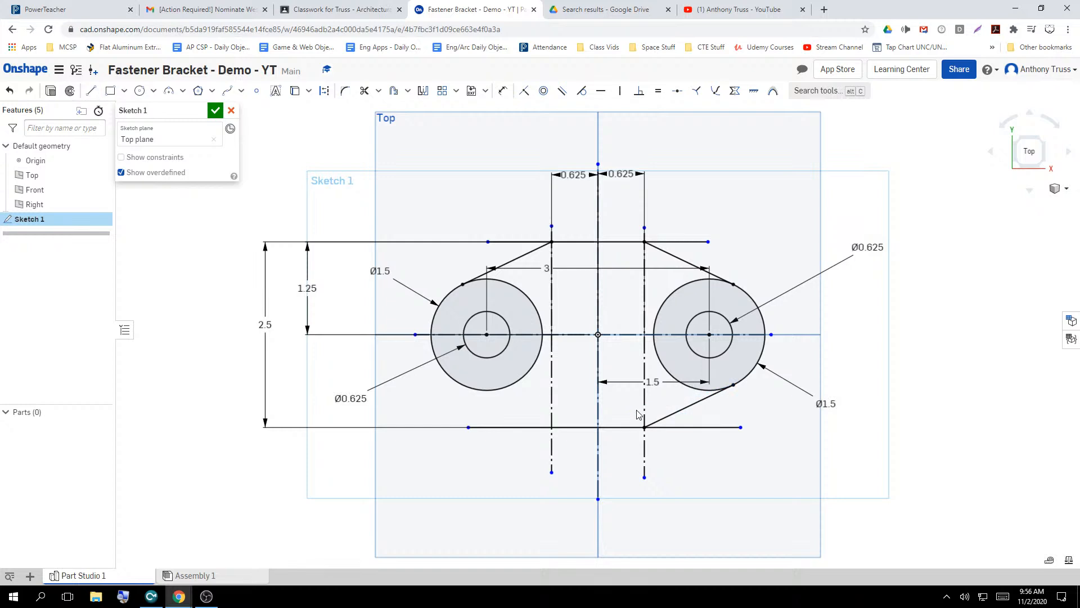
# Draw a line from the intersection of the lower horizontal line and left construction line to the left outer circle's lower left side, tangent to it
pyautogui.press('l')
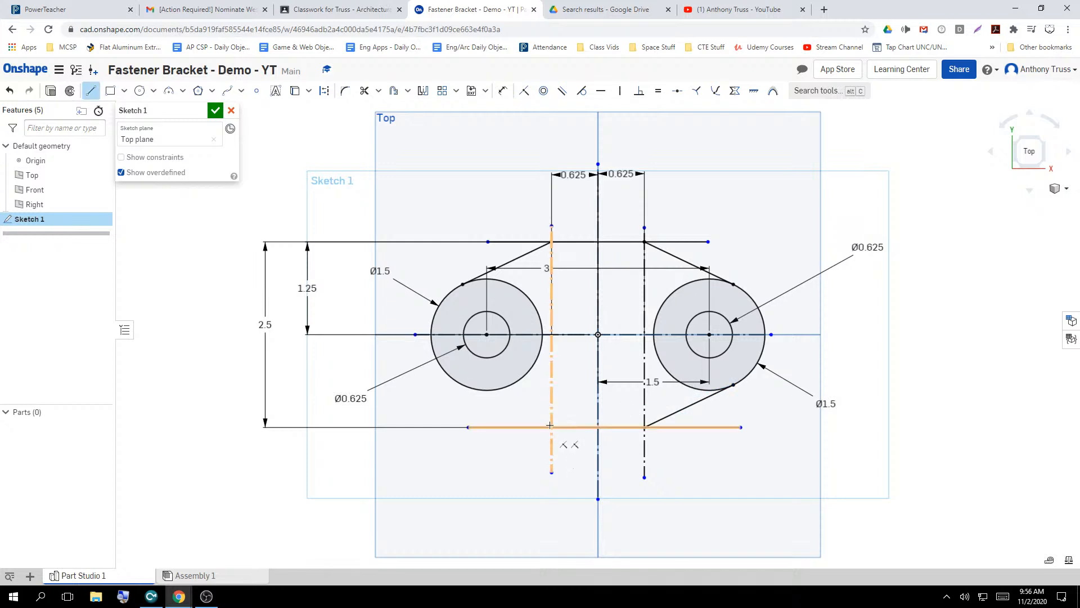
pyautogui.click(550, 426)
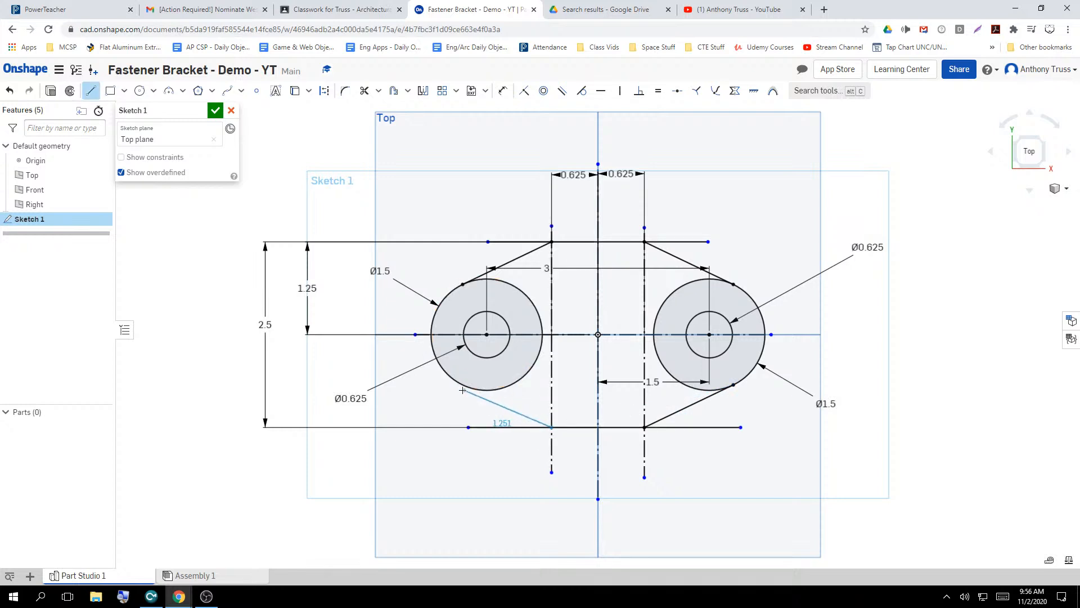
pyautogui.click(461, 385)
pyautogui.press('Escape')
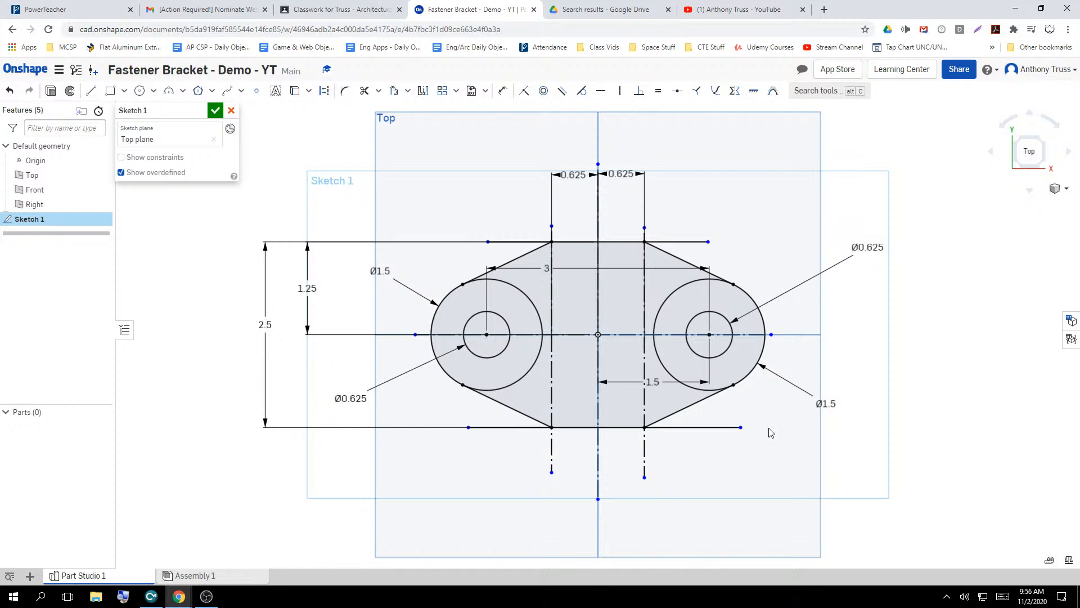
# Trim the overhanging ends of the upper and lower horizontal lines back to the tangent line corners
pyautogui.press('m')
pyautogui.click(509, 243)
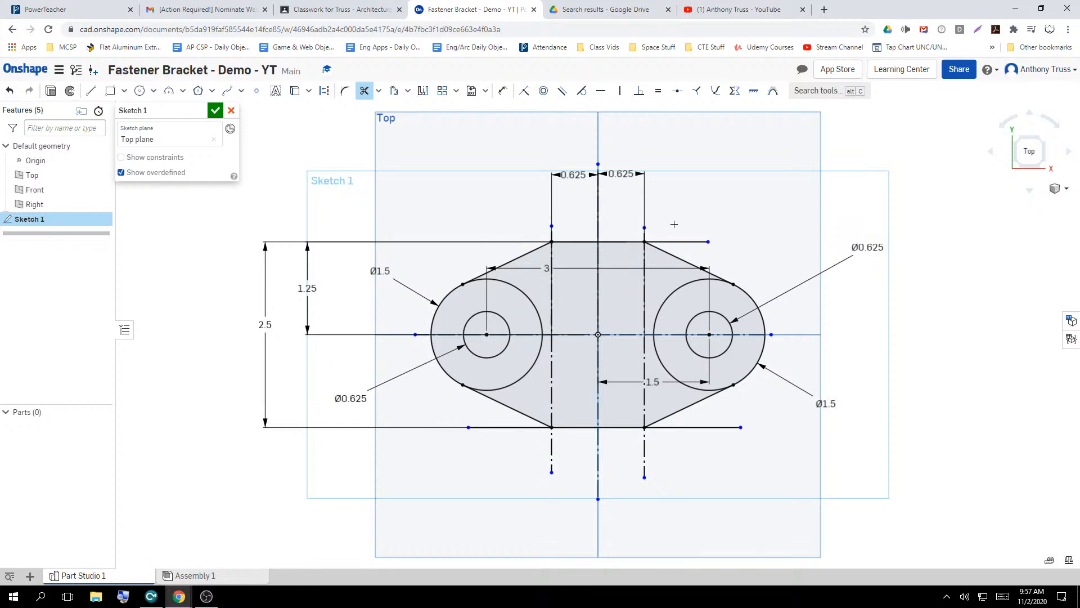
pyautogui.click(683, 241)
pyautogui.click(701, 429)
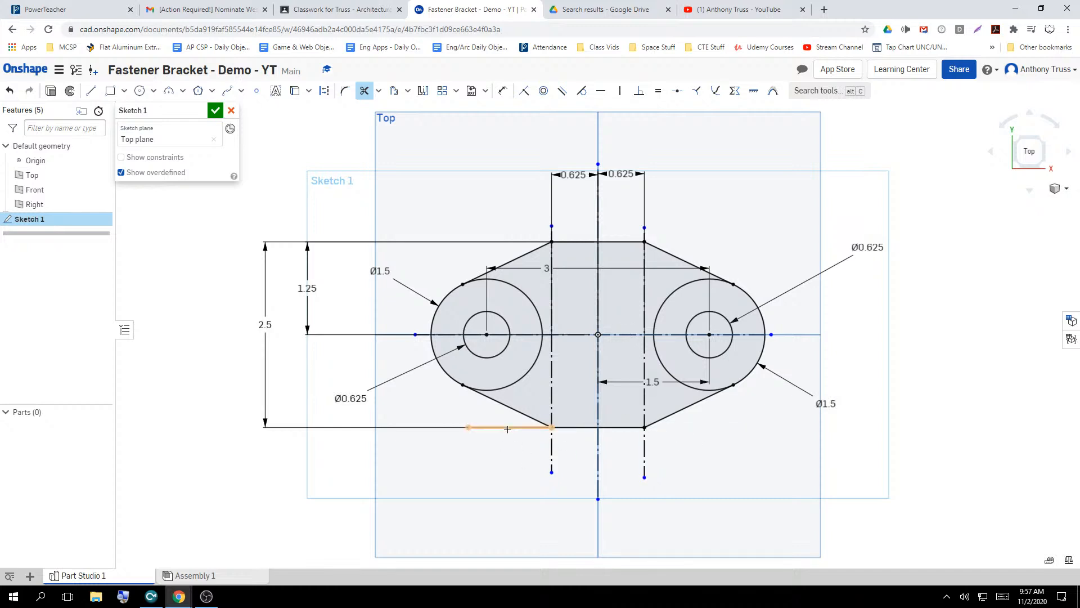
pyautogui.click(507, 430)
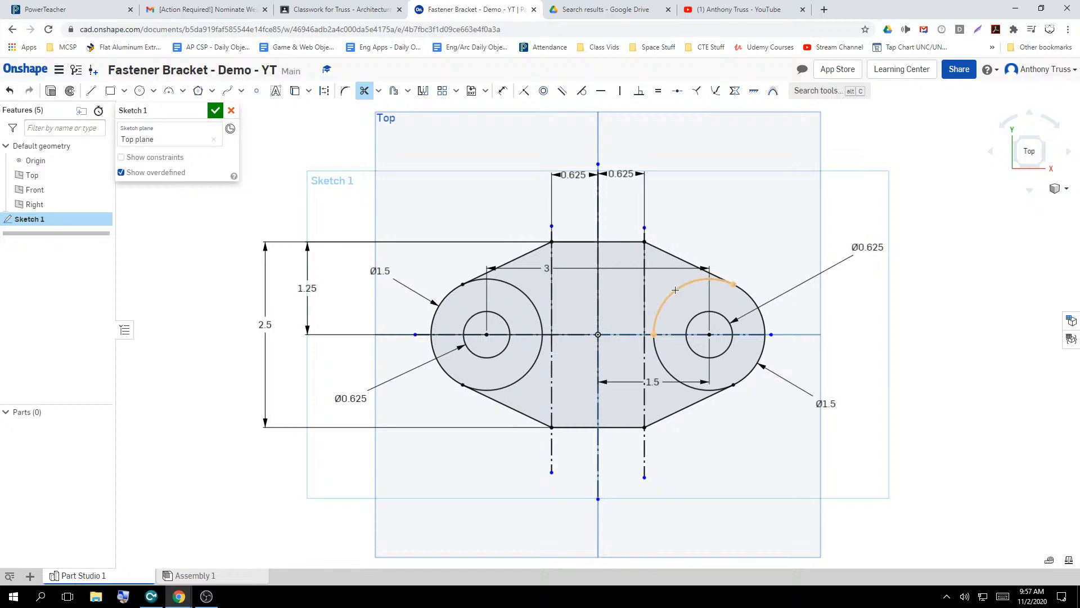
# Trim the inner arcs of both outer circles so only the outer contour and holes remain, and finish the sketch
pyautogui.click(675, 290)
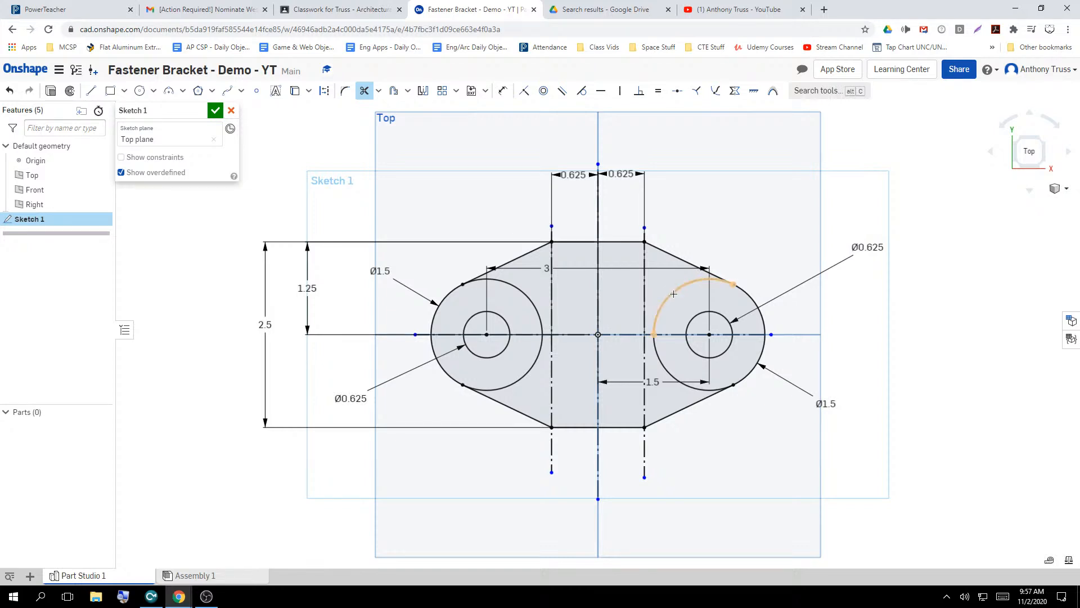
pyautogui.click(657, 359)
pyautogui.click(524, 376)
pyautogui.click(532, 303)
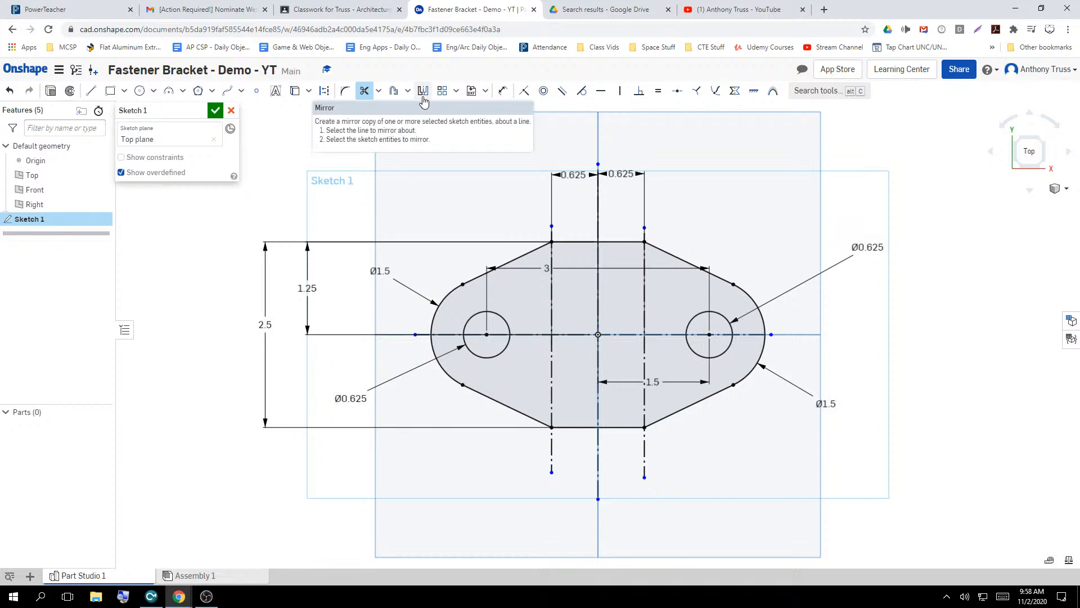
pyautogui.click(214, 112)
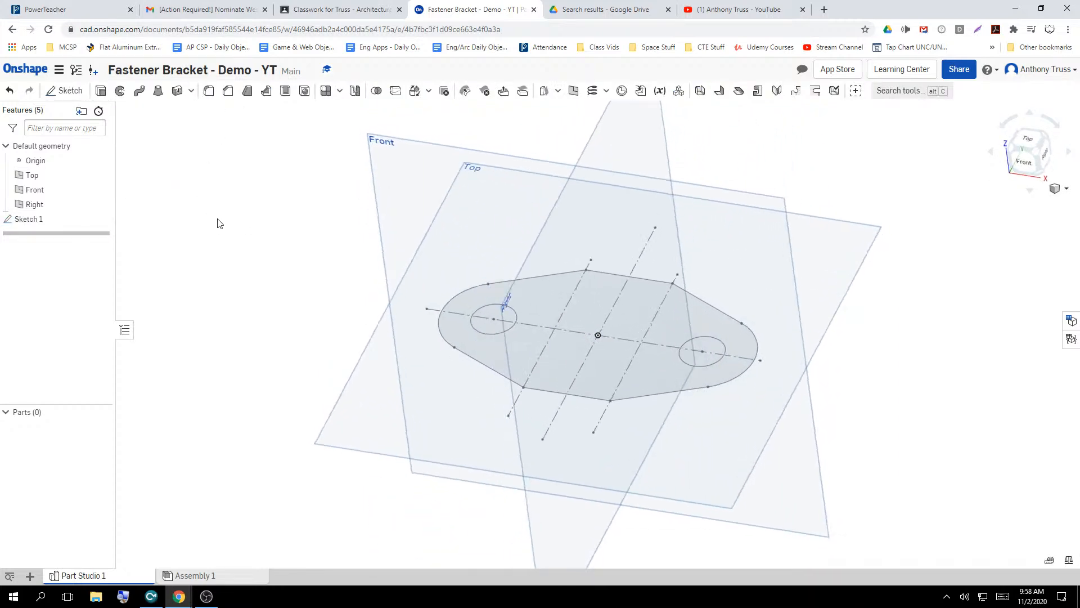
# Extrude the base profile sketch as a new solid with a blind depth of 0.5 in
pyautogui.click(102, 93)
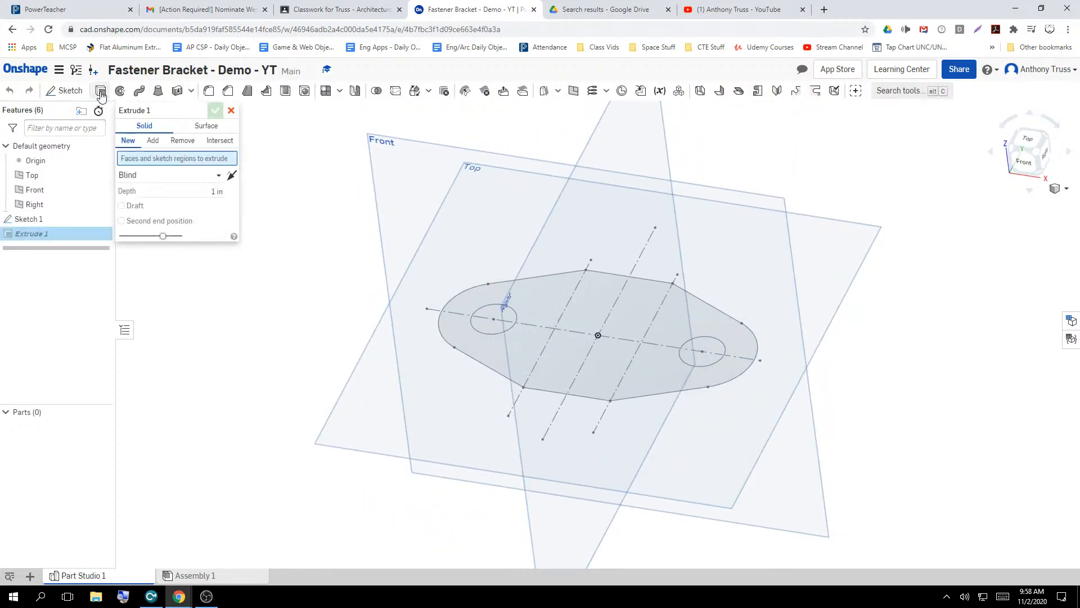
pyautogui.click(25, 221)
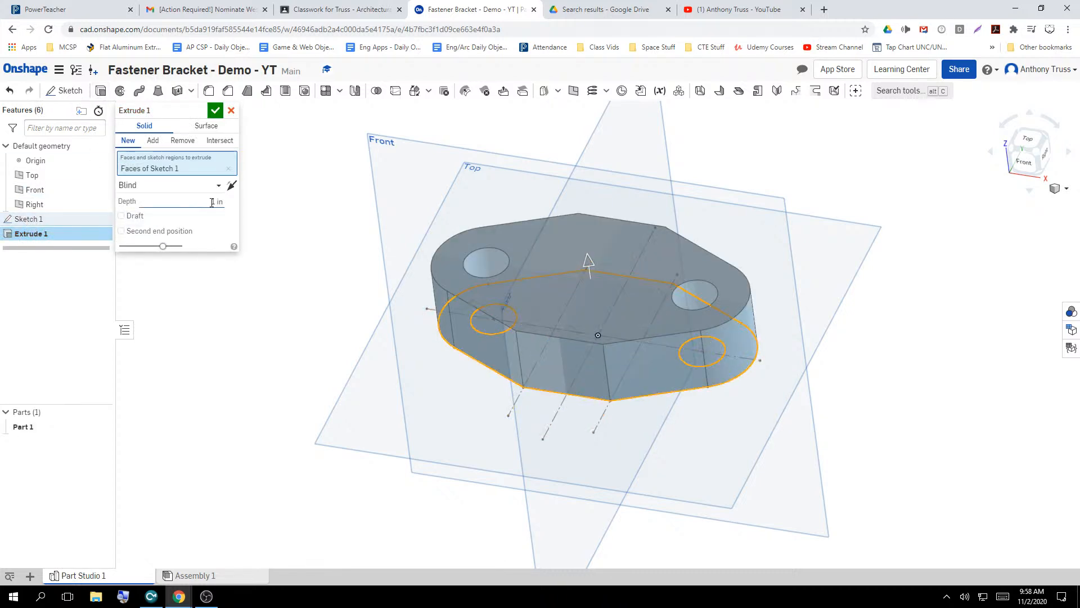
pyautogui.write('0.53')
pyautogui.press('Return')
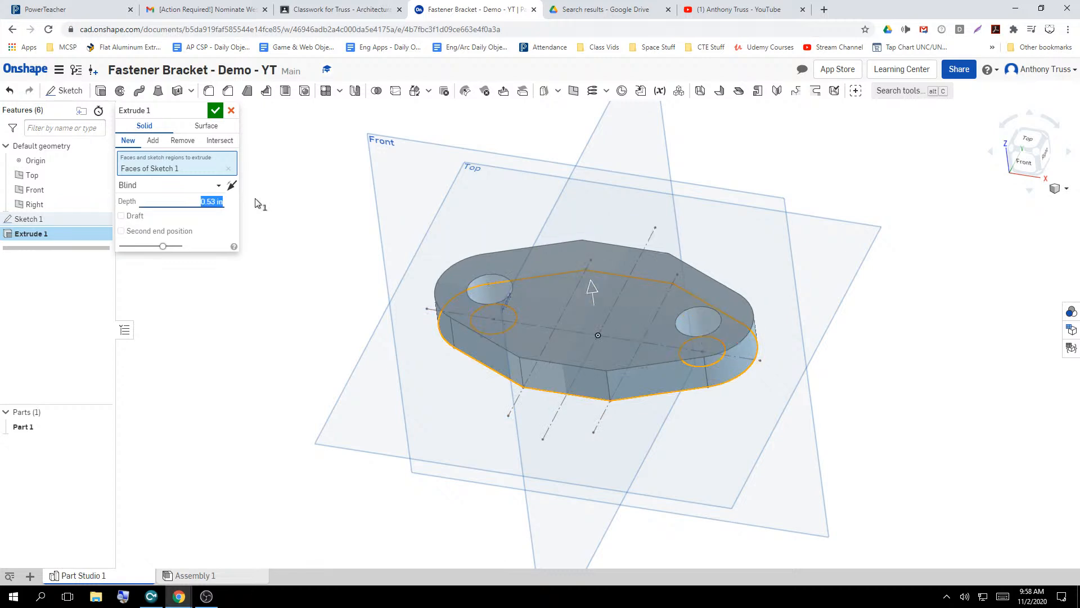
pyautogui.press('BackSpace')
pyautogui.write('0.5')
pyautogui.press('Return')
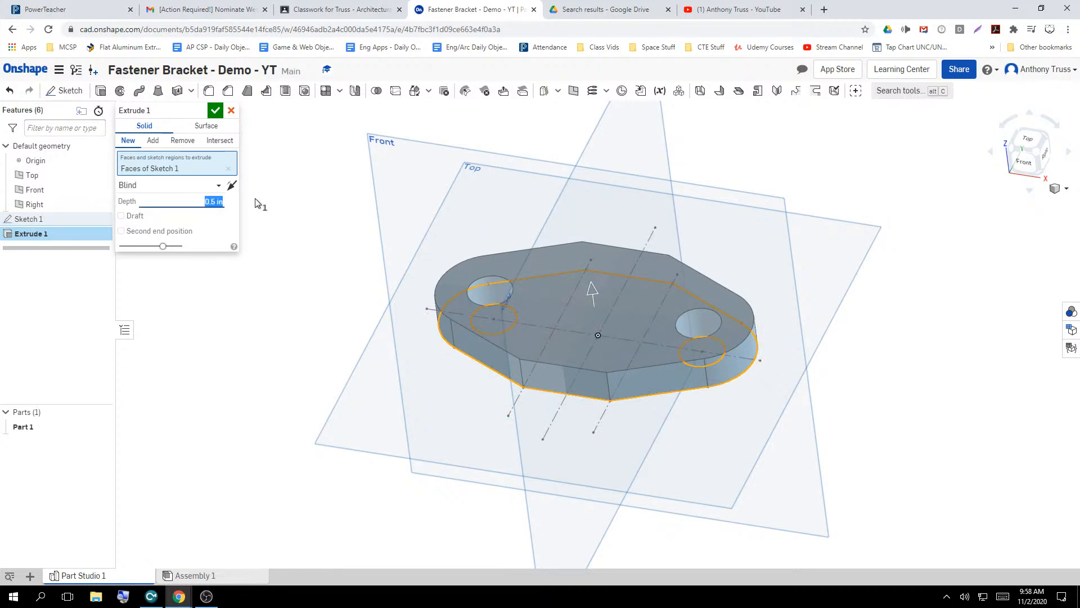
pyautogui.press('Return')
# Measure the distance between the two upper corners of the plate's flat front face, then clear the selection
pyautogui.moveTo(316, 239)
pyautogui.mouseDown(button='right')
pyautogui.moveTo(323, 224)
pyautogui.moveTo(366, 207)
pyautogui.moveTo(309, 229)
pyautogui.mouseUp(button='right')
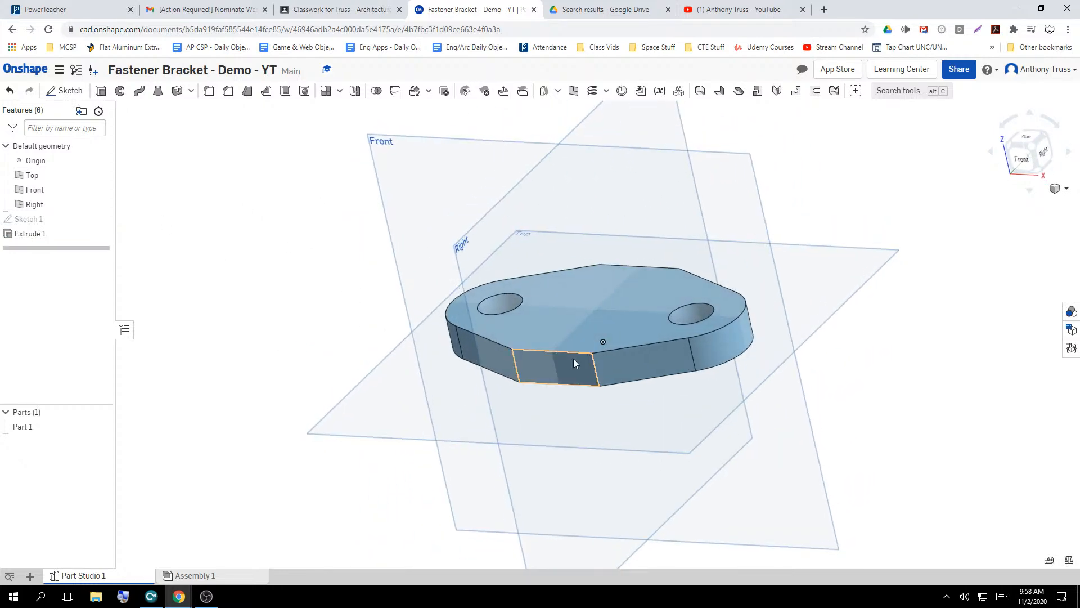
pyautogui.scroll(-3, 609, 349)
pyautogui.scroll(8, 591, 363)
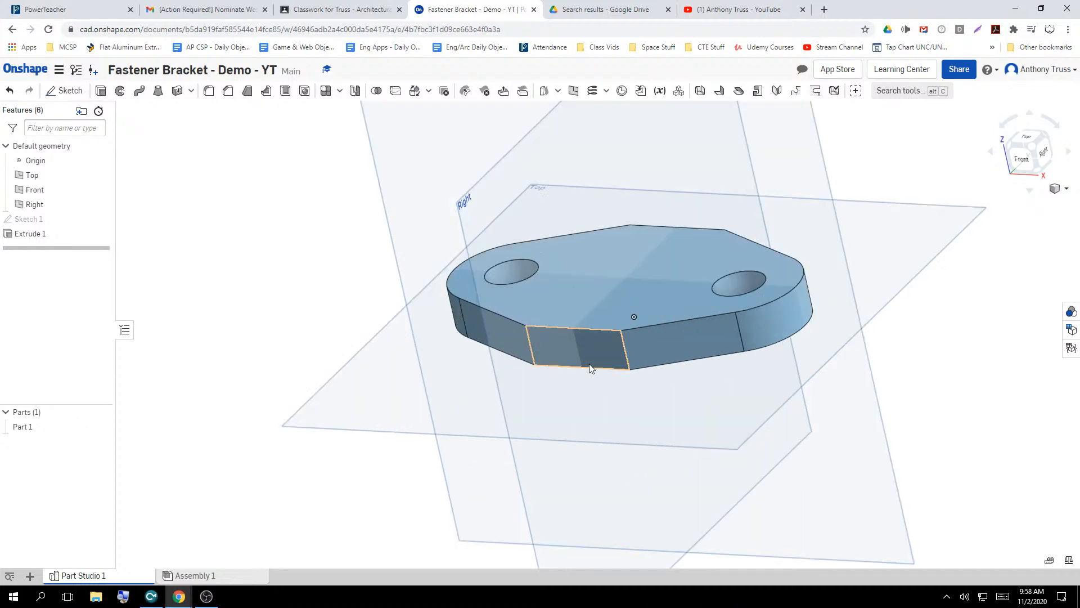
pyautogui.click(664, 285)
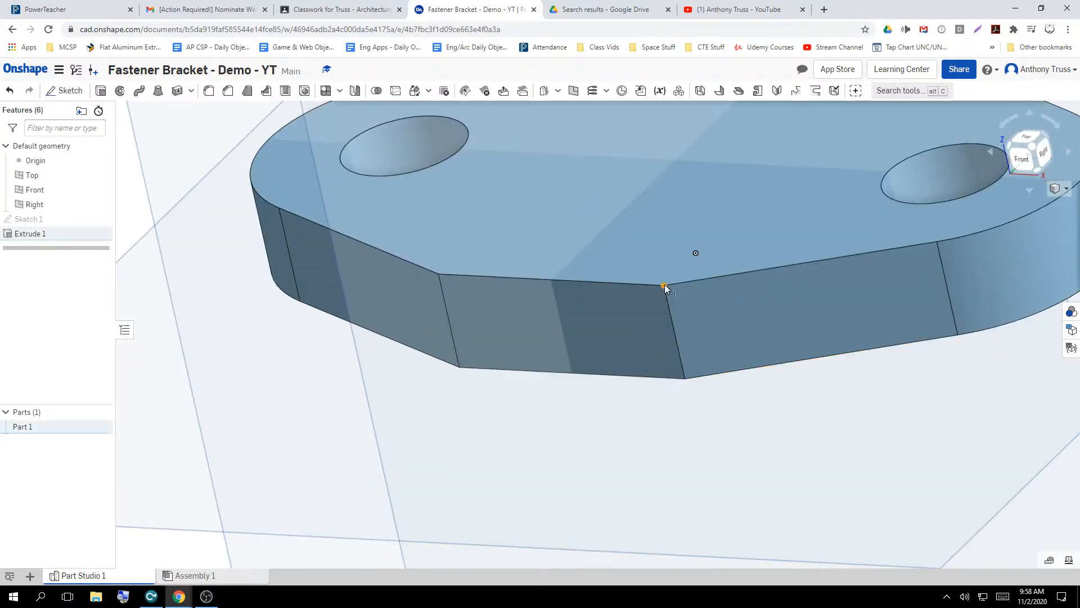
pyautogui.click(438, 274)
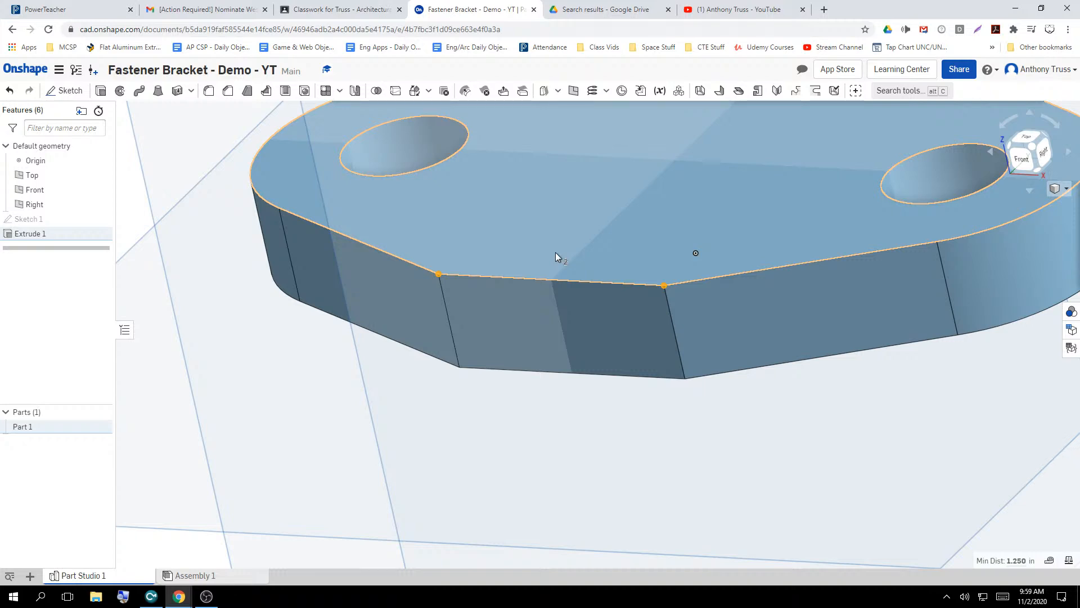
pyautogui.scroll(-3, 555, 252)
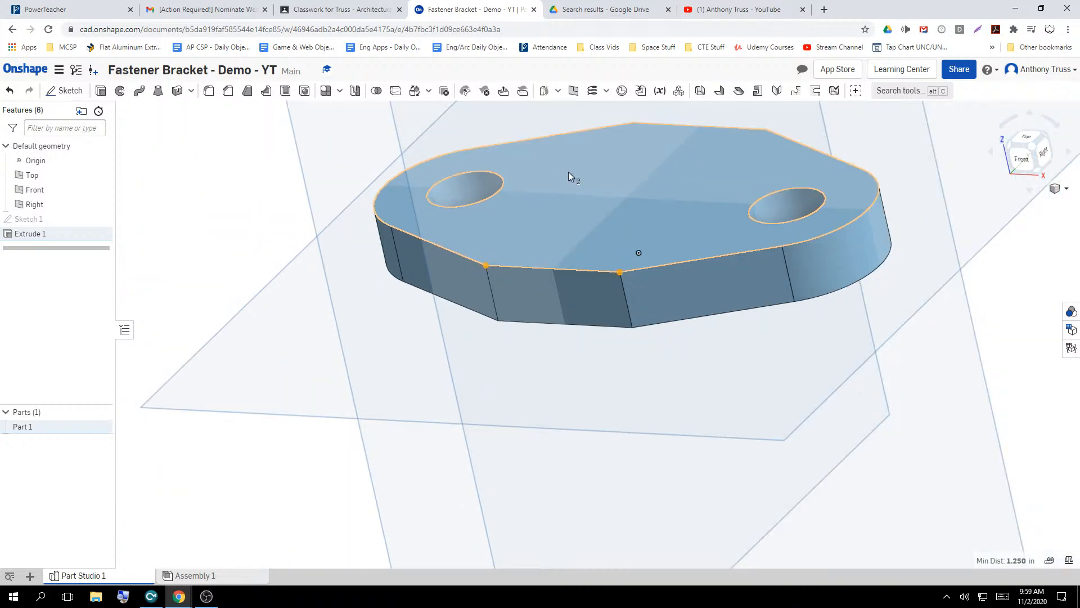
pyautogui.scroll(-3, 545, 164)
pyautogui.scroll(2, 569, 114)
pyautogui.scroll(2, 569, 113)
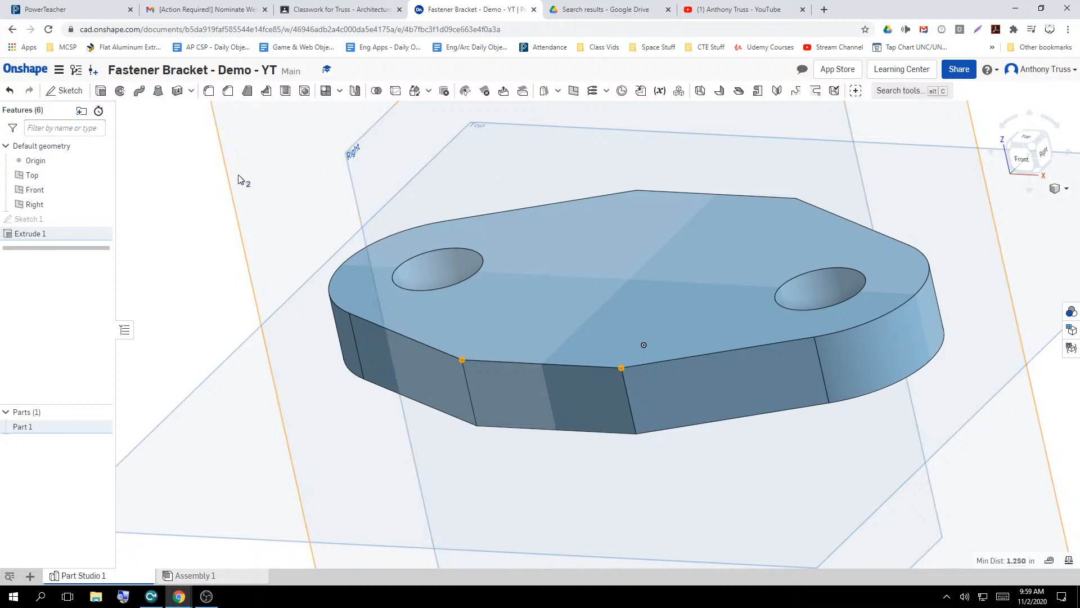
pyautogui.click(181, 211)
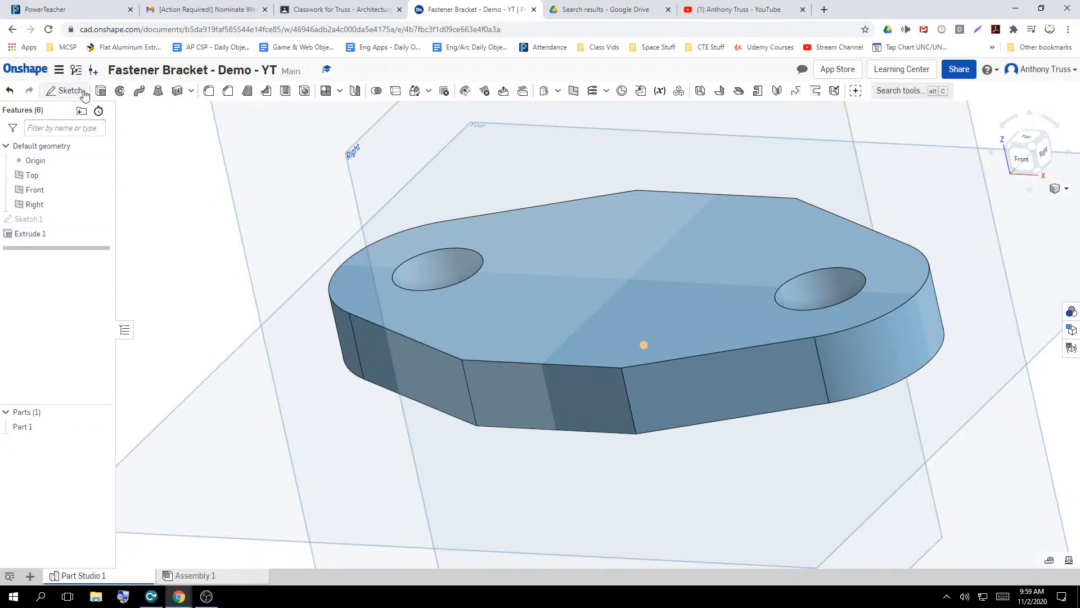
# Start a new sketch on the plate's top face and view it straight from the top
pyautogui.click(63, 91)
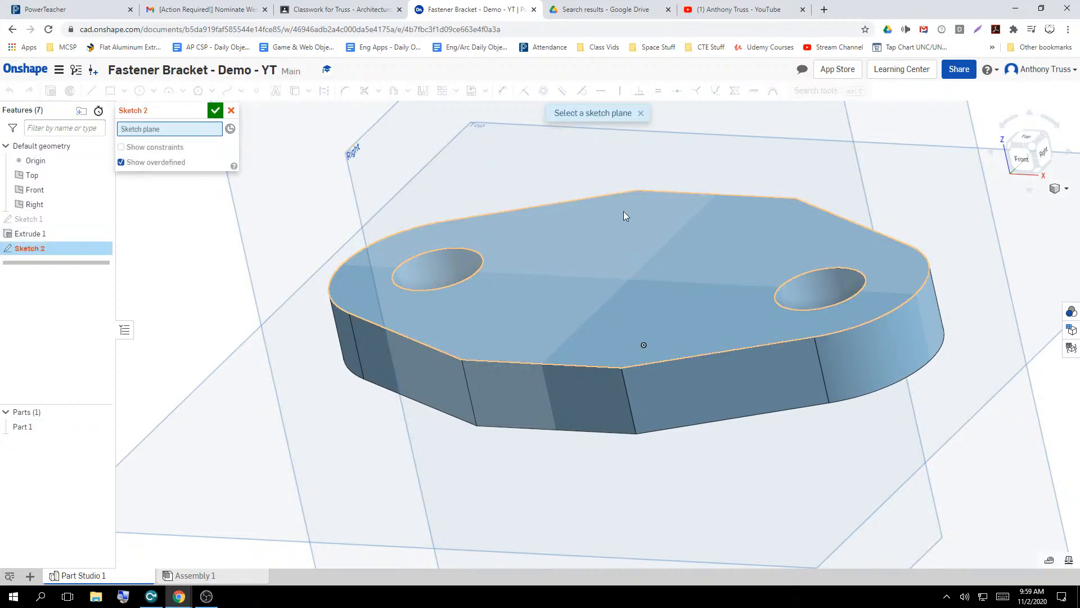
pyautogui.click(634, 261)
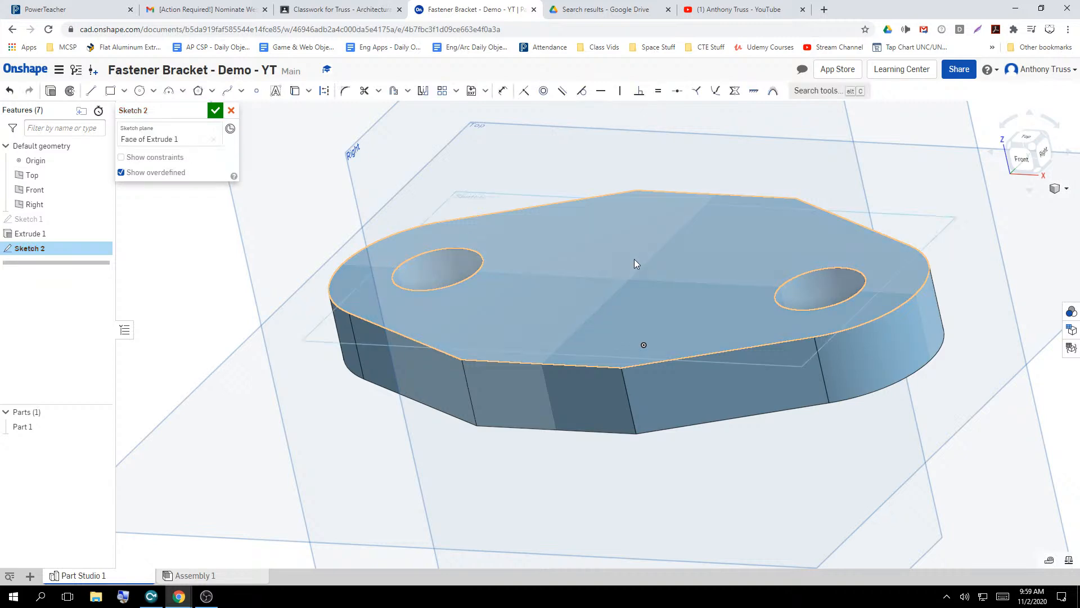
pyautogui.moveTo(458, 257)
pyautogui.mouseDown(button='right')
pyautogui.moveTo(501, 237)
pyautogui.moveTo(507, 251)
pyautogui.mouseUp(button='right')
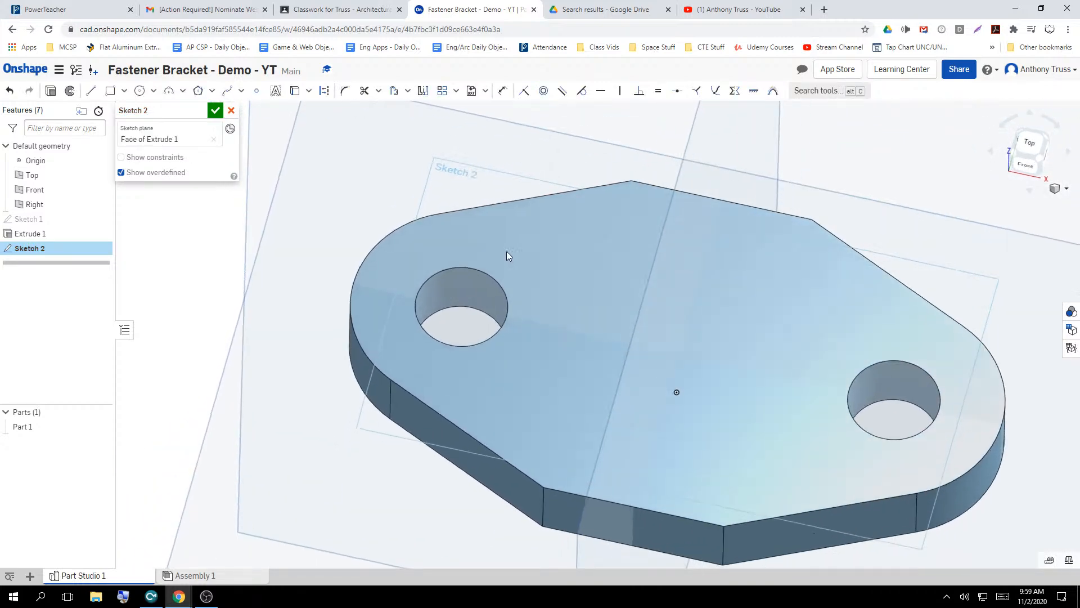
pyautogui.click(1030, 147)
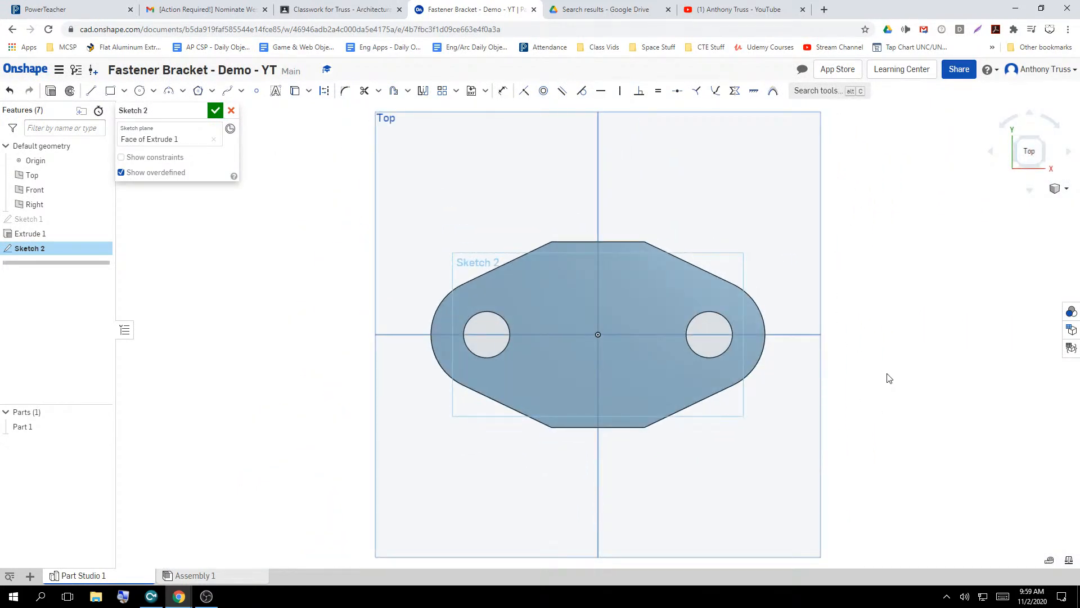
# Draw a corner rectangle inward from the plate's upper flat edge, spanning its full 1.25 in width and about 0.38 in tall
pyautogui.click(111, 91)
pyautogui.scroll(3, 671, 258)
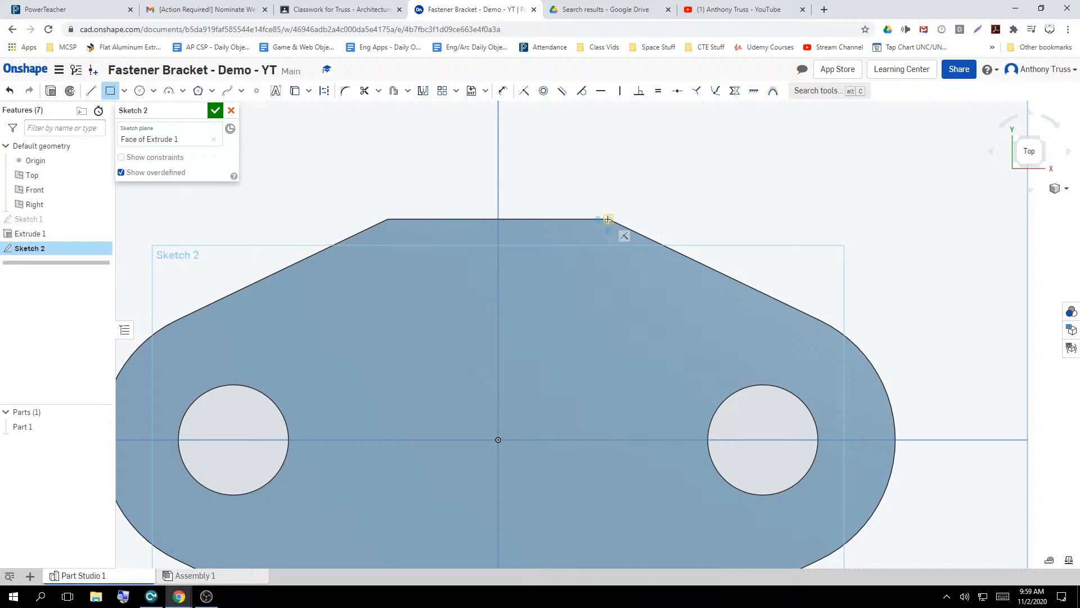
pyautogui.click(608, 219)
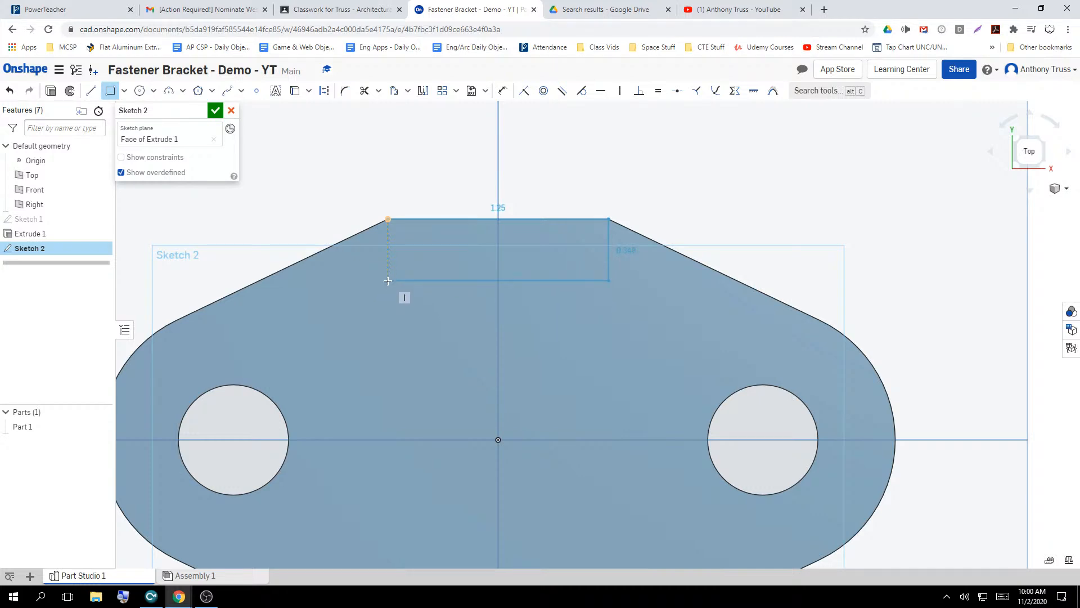
pyautogui.click(388, 285)
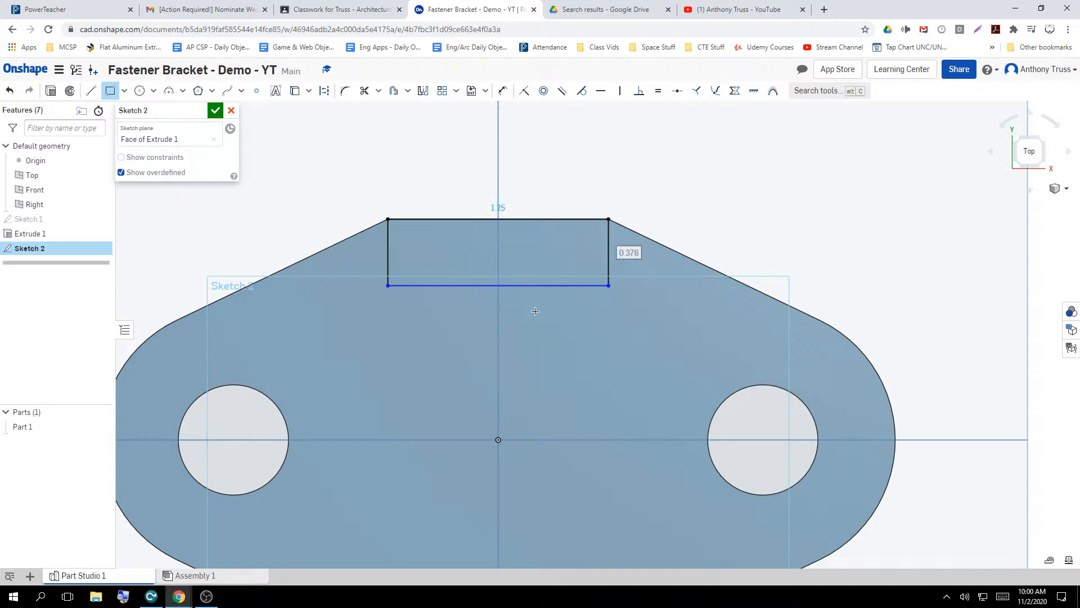
# Draw a corner rectangle inward from the plate's lower flat edge, spanning its full 1.25 in width
pyautogui.scroll(-2, 379, 217)
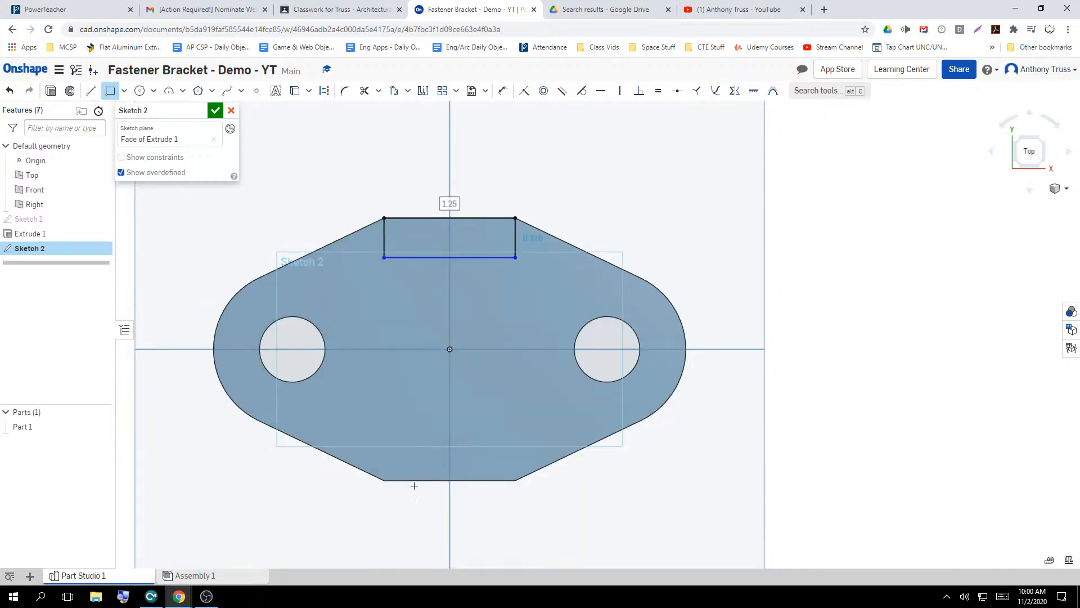
pyautogui.scroll(3, 369, 455)
pyautogui.click(369, 454)
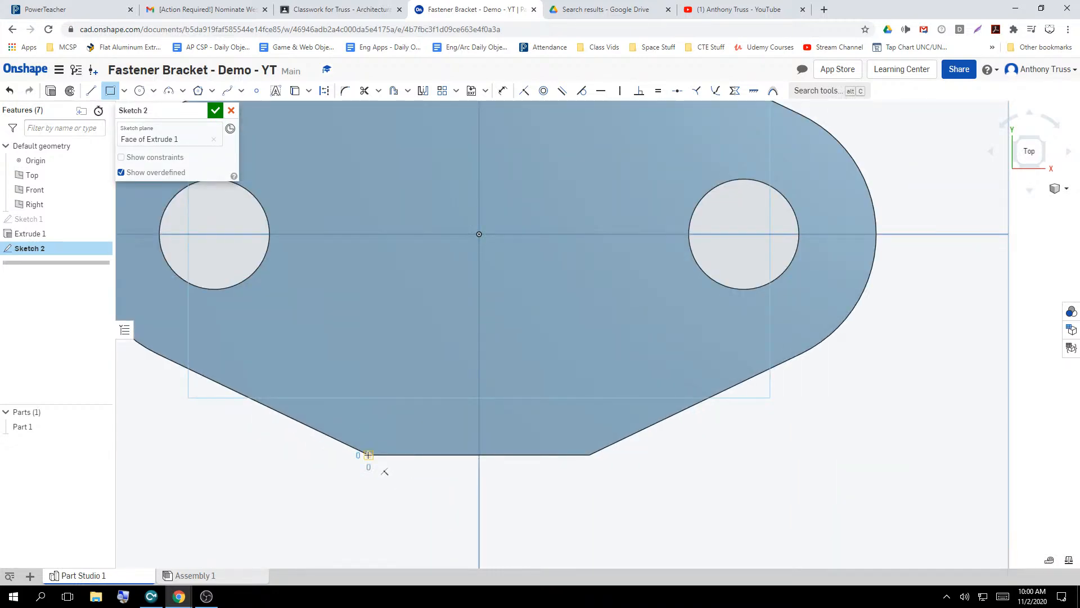
pyautogui.click(589, 385)
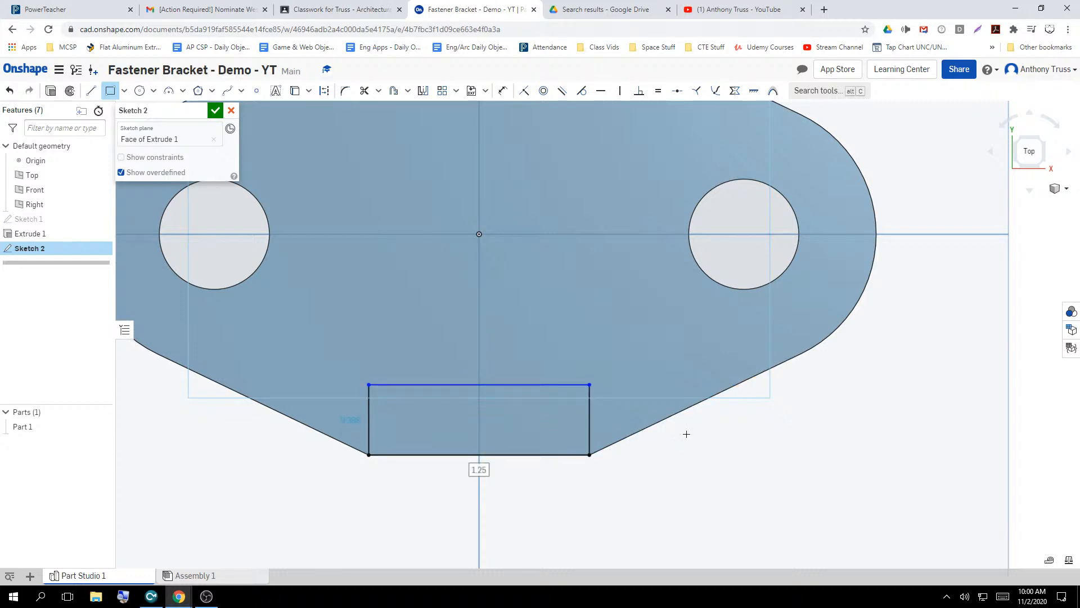
# Dimension the height of the rectangle at the plate's upper flat edge to 0.5 in
pyautogui.scroll(-4, 592, 435)
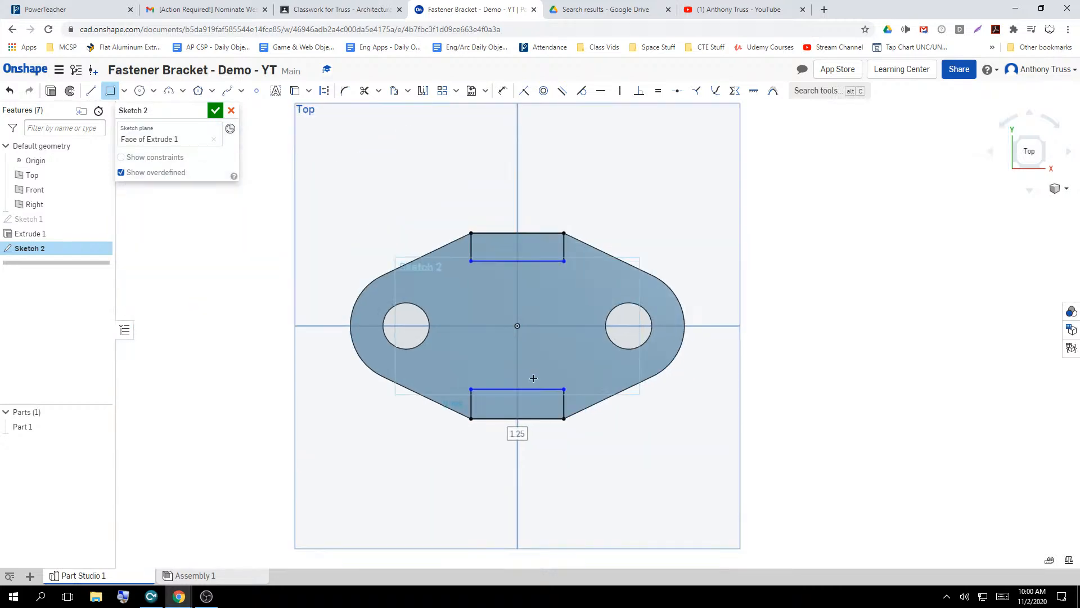
pyautogui.scroll(1, 566, 219)
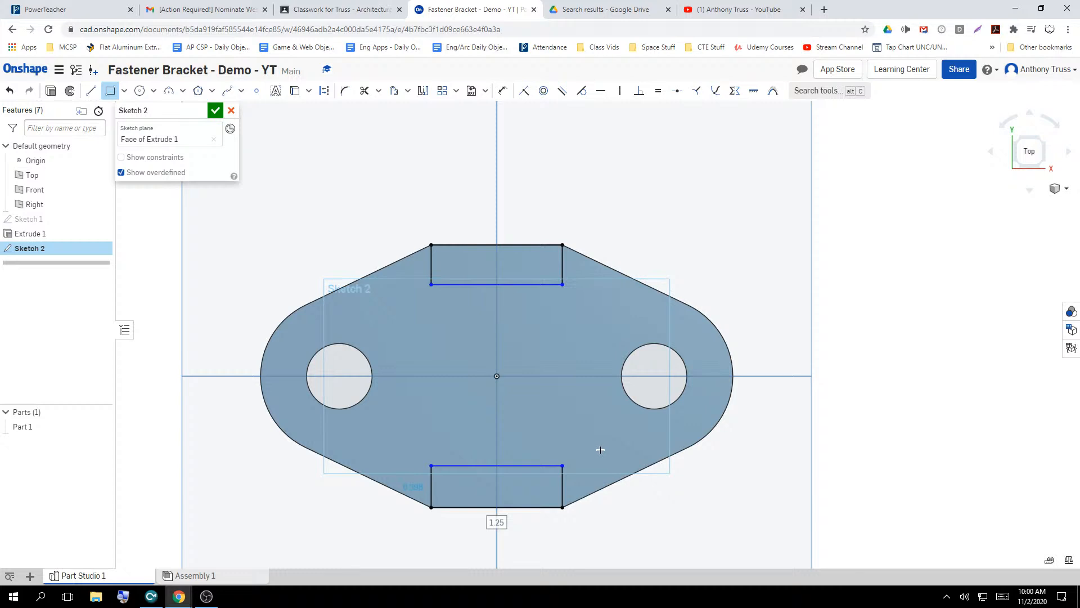
pyautogui.press('u')
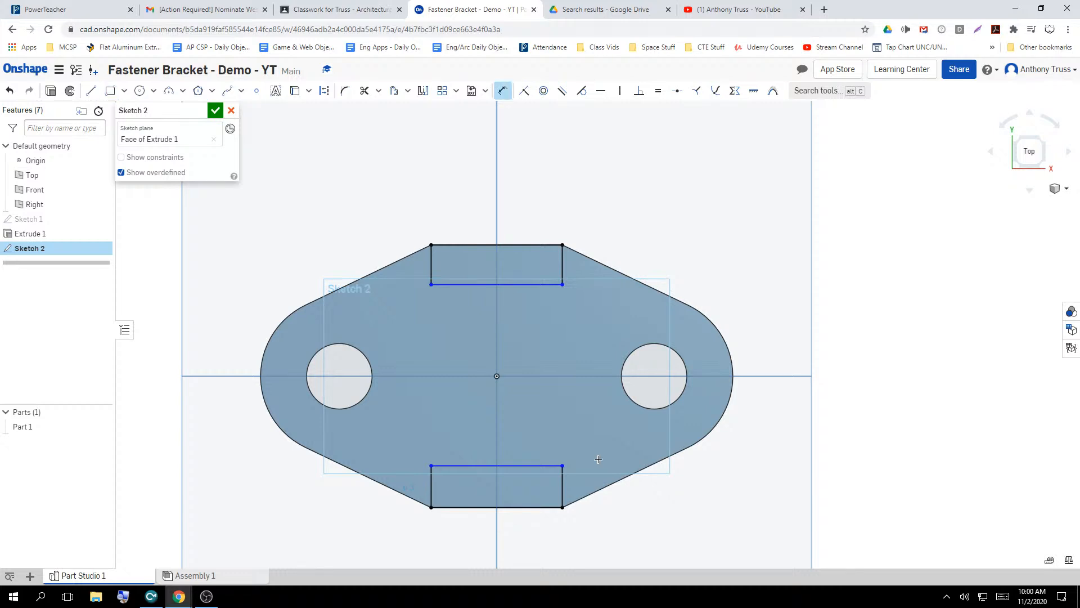
pyautogui.click(562, 261)
pyautogui.click(645, 262)
pyautogui.write('.625')
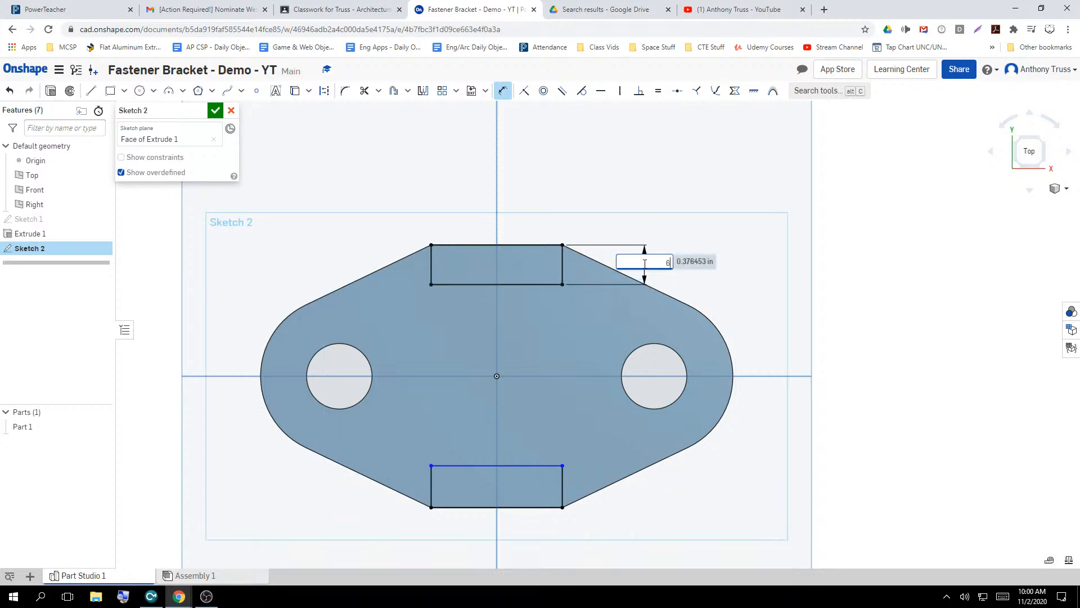
pyautogui.press('BackSpace')
pyautogui.press('BackSpace')
pyautogui.press('BackSpace')
pyautogui.press('BackSpace')
pyautogui.write('.5')
pyautogui.press('Return')
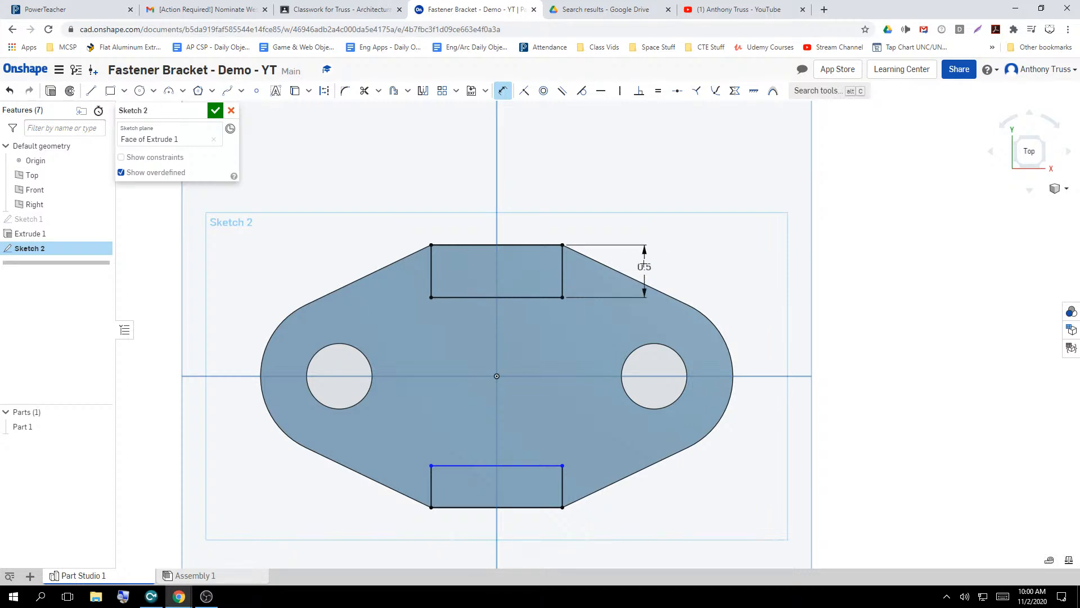
# Dimension the height of the rectangle at the plate's lower flat edge to 0.5 in and finish the sketch
pyautogui.click(562, 489)
pyautogui.click(632, 484)
pyautogui.write('.5')
pyautogui.press('Return')
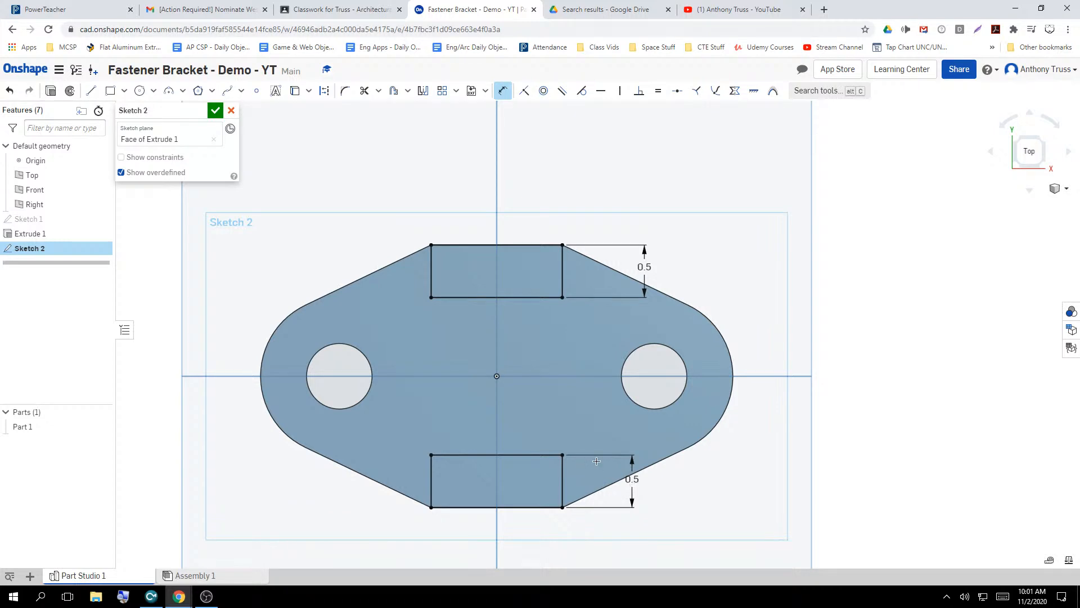
pyautogui.moveTo(490, 389); pyautogui.dragTo(455, 345, button='right')
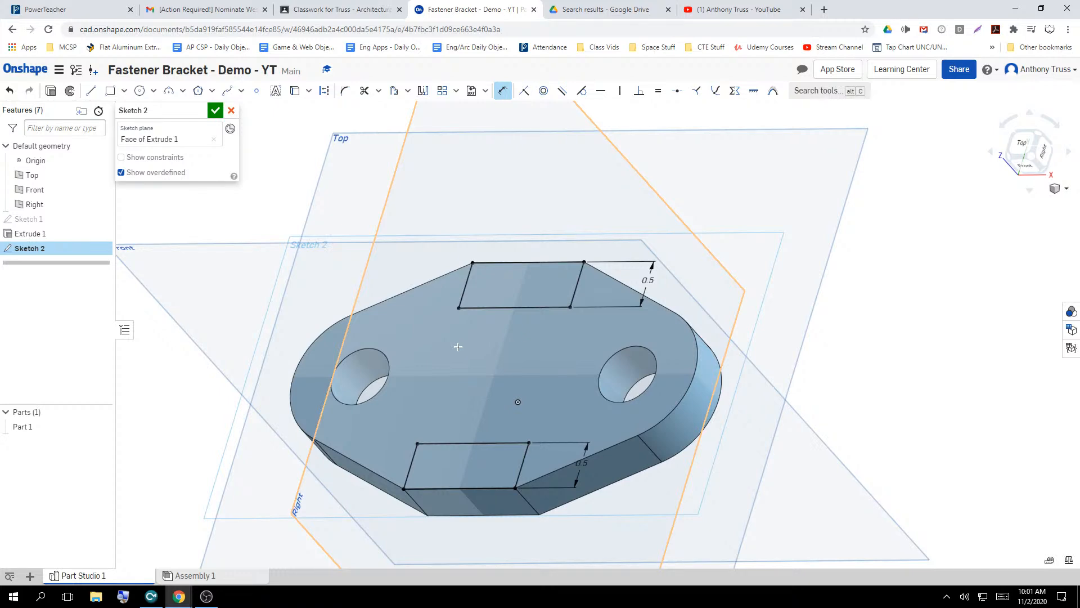
pyautogui.click(216, 110)
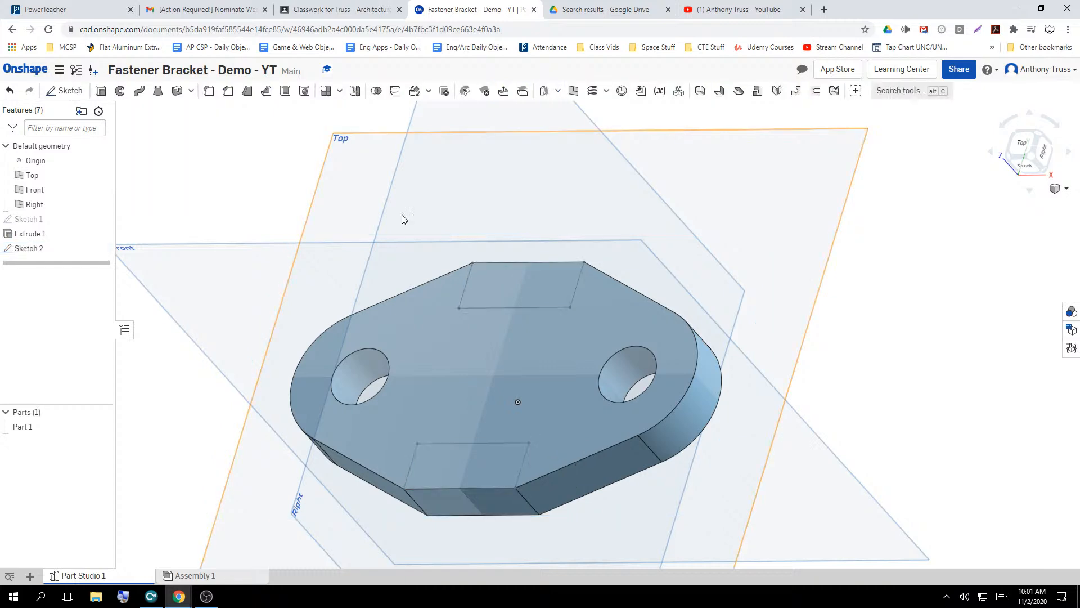
# Extrude both sketched rectangles upward from the plate as added material, with a blind depth of (1+(3/8)-(1/2)+(5/8)) in
pyautogui.click(35, 251)
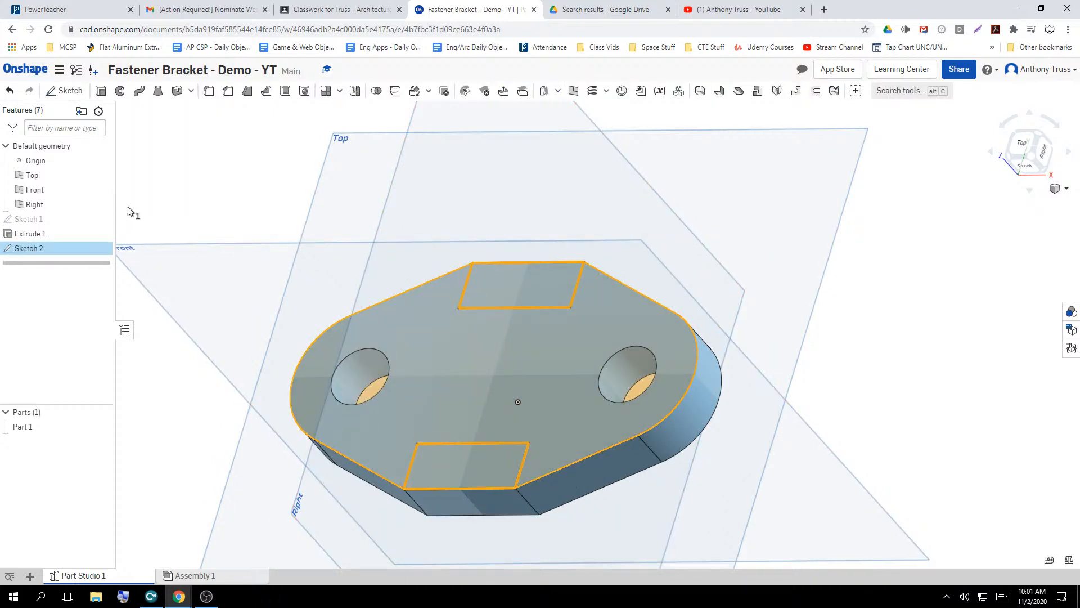
pyautogui.click(100, 90)
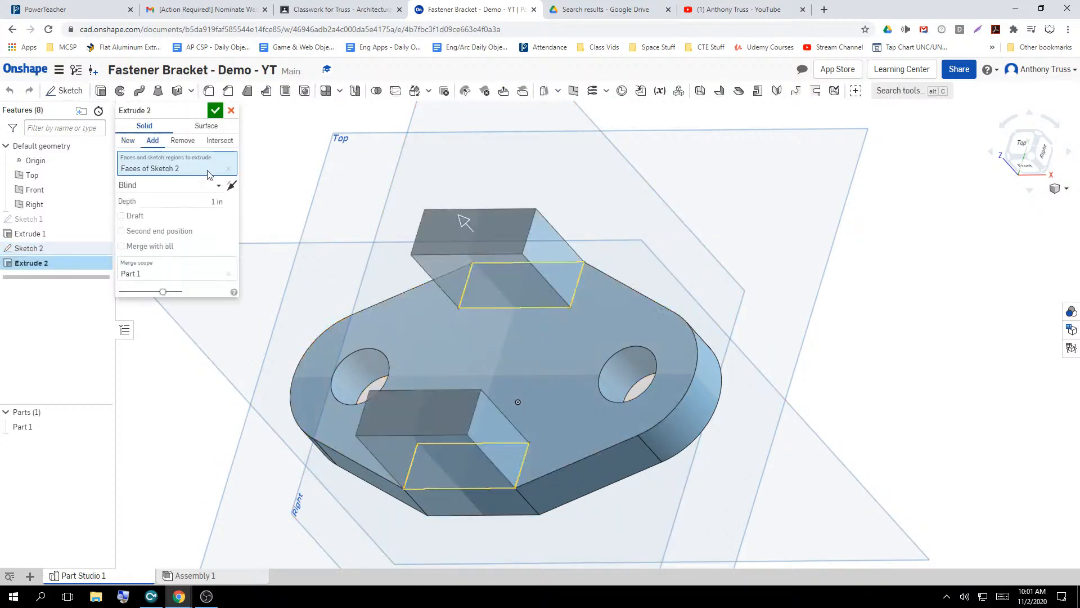
pyautogui.moveTo(311, 196); pyautogui.dragTo(310, 175, button='right')
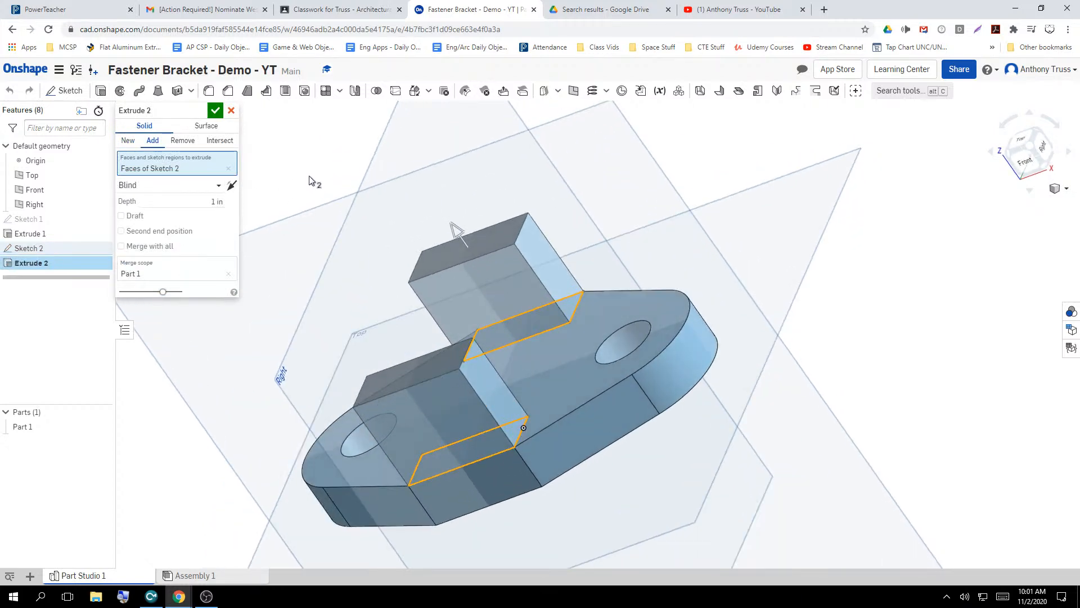
pyautogui.click(214, 202)
pyautogui.write('1+(3/8)')
pyautogui.write('-(1/2)')
pyautogui.write('+(5/8)')
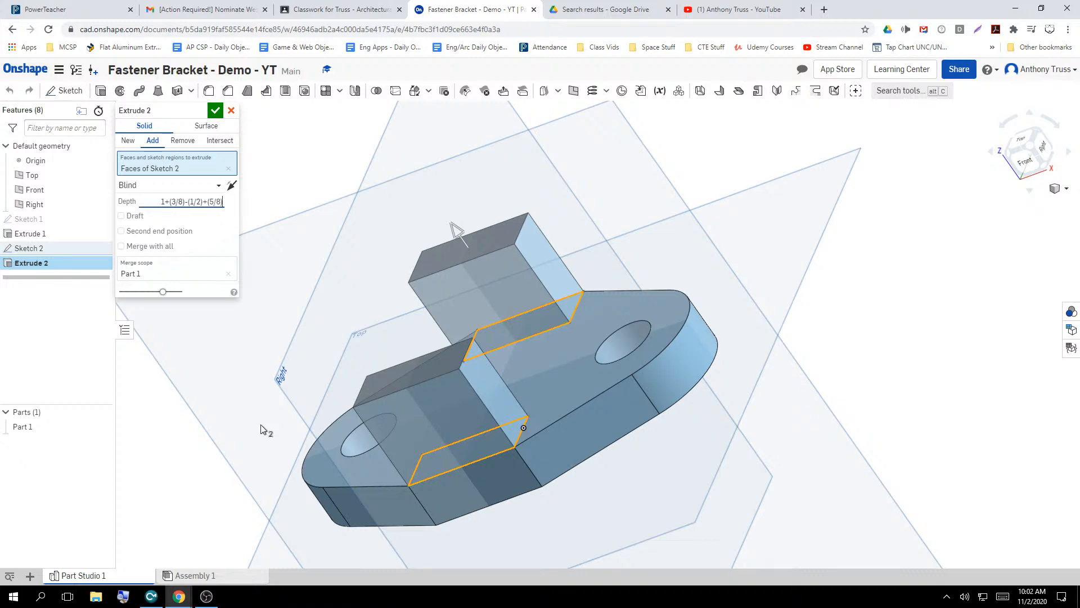
pyautogui.click(149, 204)
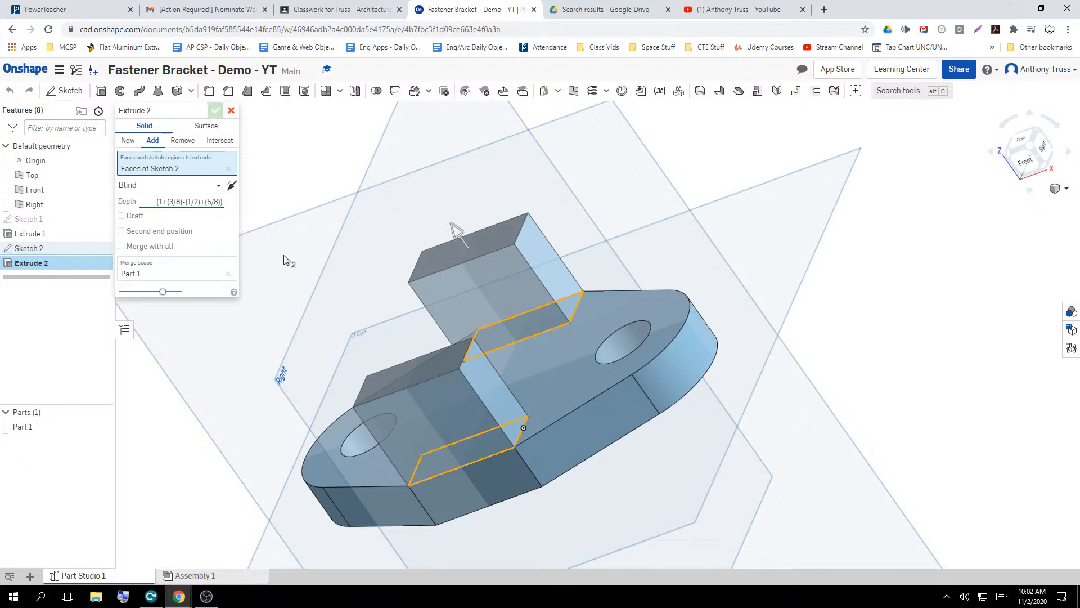
pyautogui.press('Return')
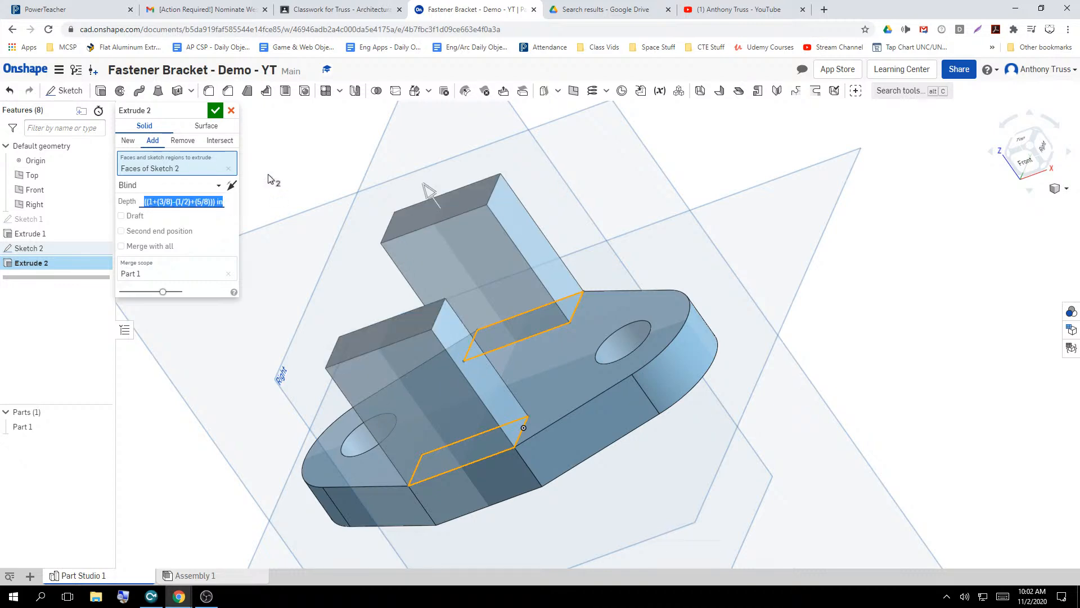
pyautogui.click(216, 112)
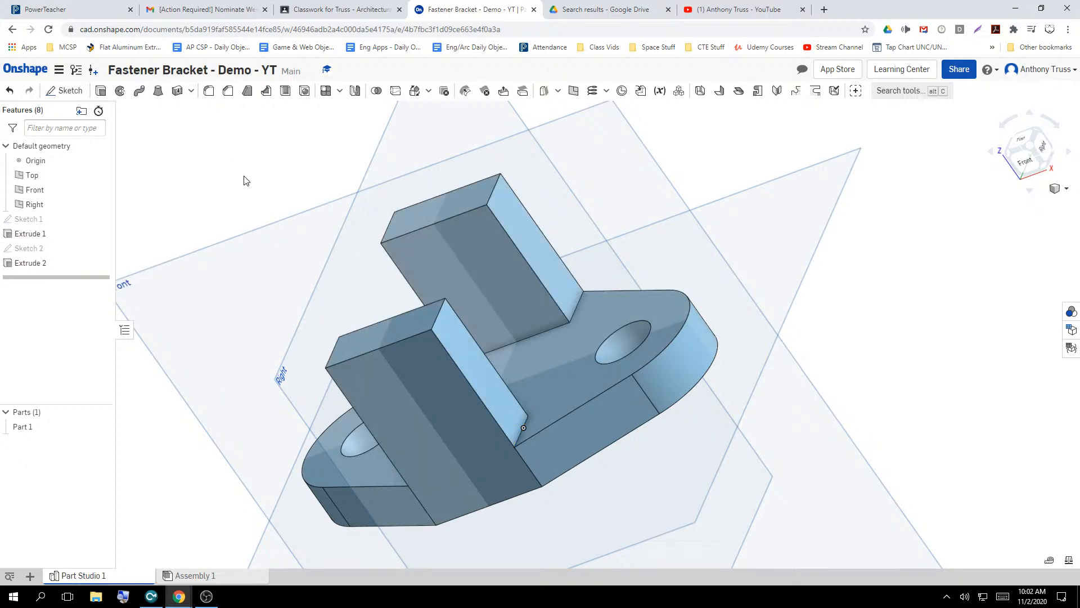
# Start a Fillet on the four short top corner edges of the two upright blocks
pyautogui.moveTo(248, 207); pyautogui.dragTo(277, 223, button='right')
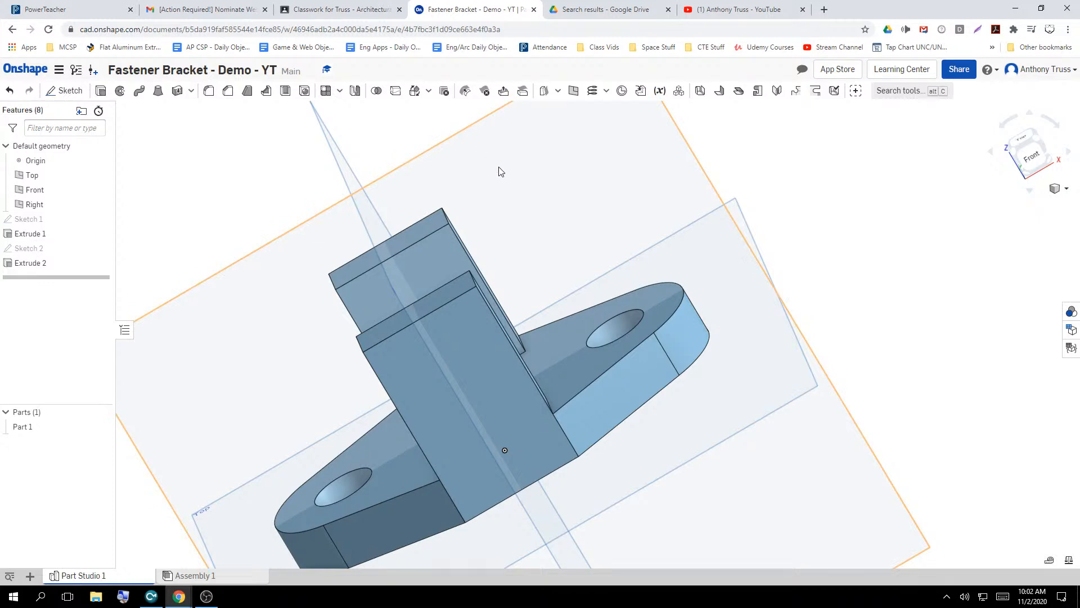
pyautogui.moveTo(496, 166); pyautogui.dragTo(505, 173, button='right')
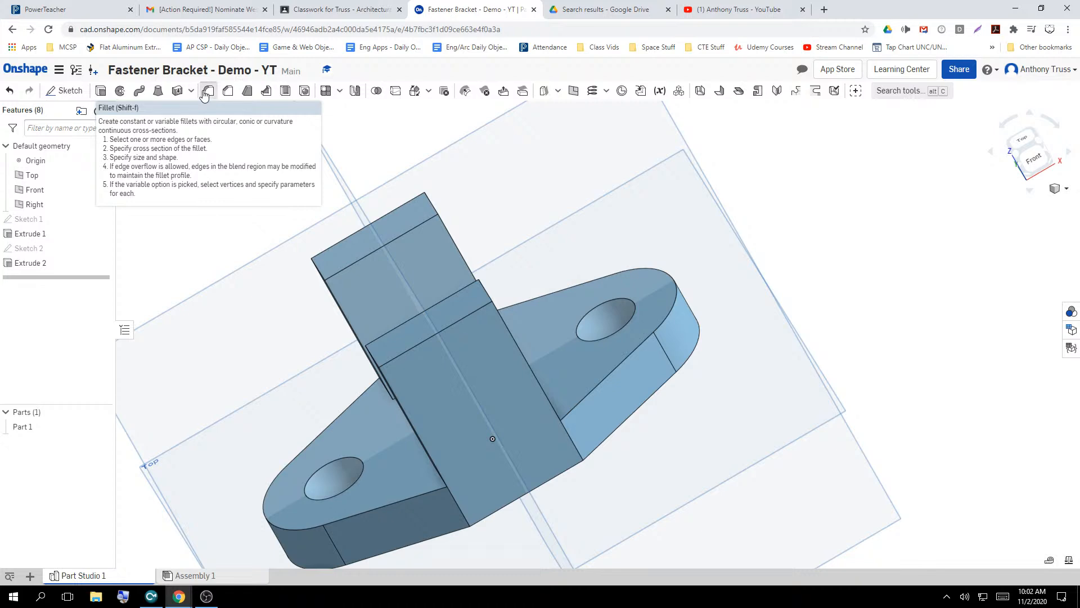
pyautogui.click(206, 93)
pyautogui.moveTo(509, 137); pyautogui.dragTo(459, 180, button='right')
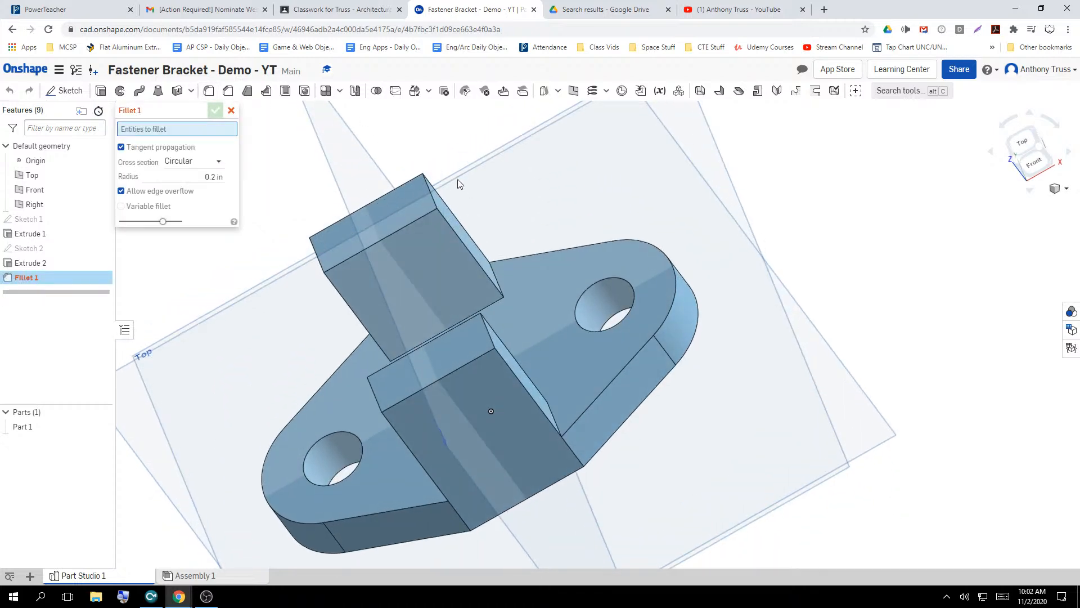
pyautogui.click(433, 203)
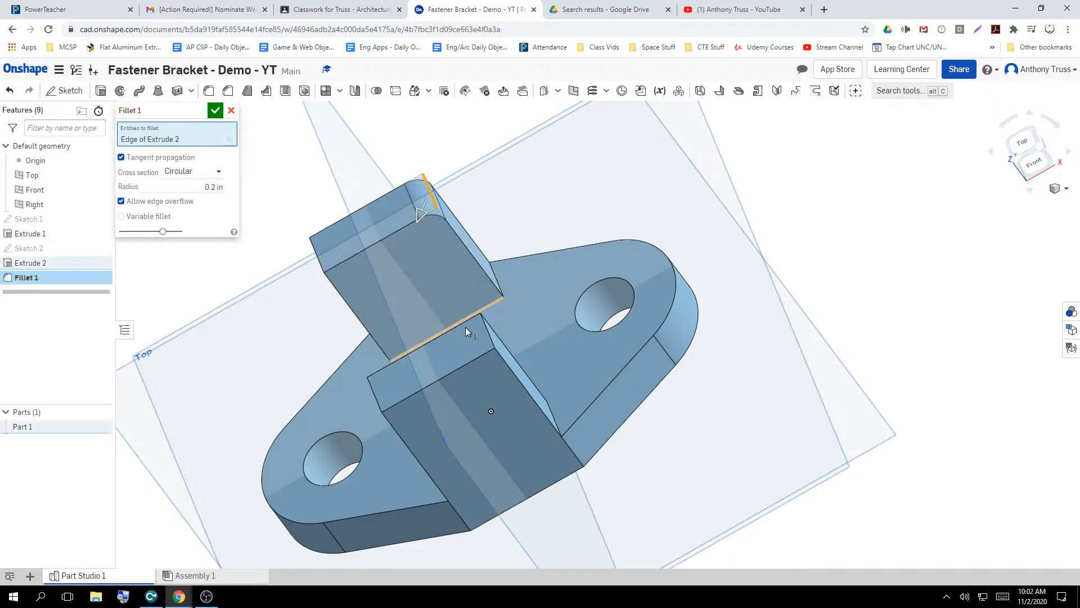
pyautogui.click(487, 335)
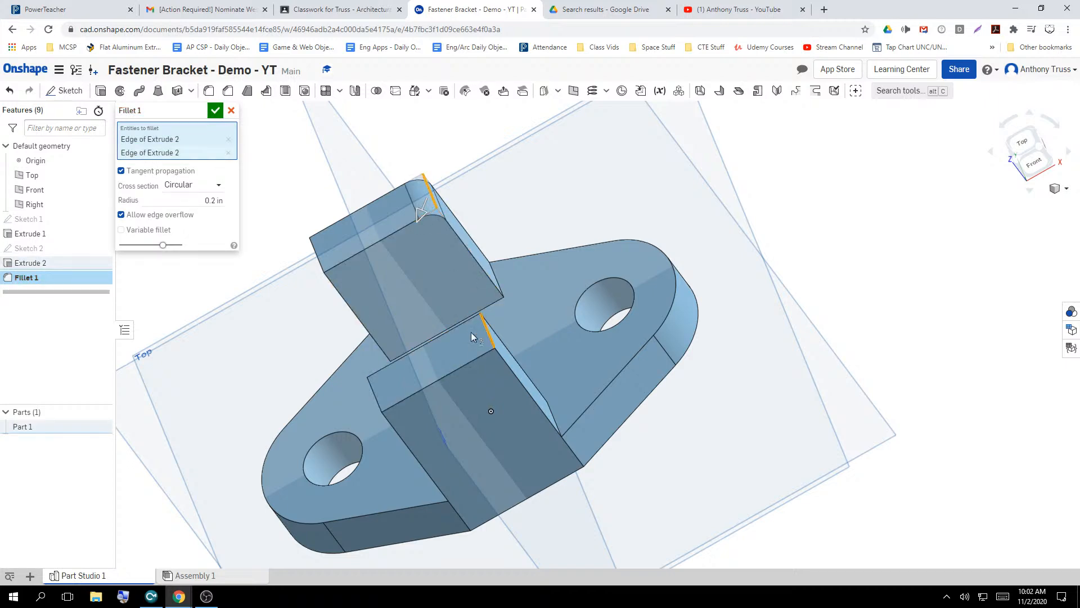
pyautogui.click(374, 394)
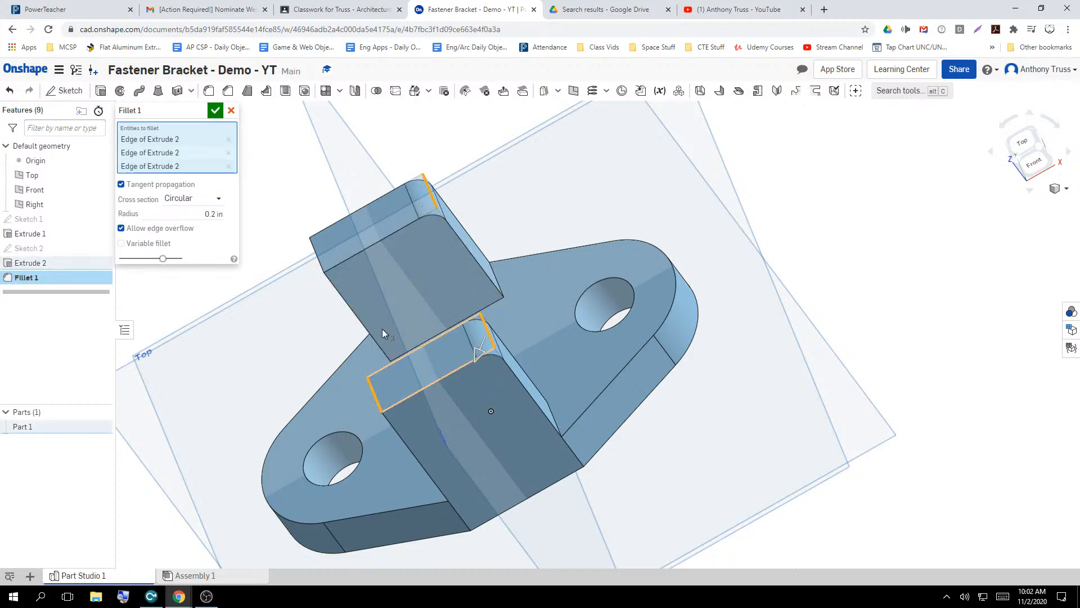
pyautogui.click(318, 256)
# Set the fillet radius to 0.625 in to fully round the tops of both uprights, and accept the fillet
pyautogui.moveTo(621, 216); pyautogui.dragTo(605, 200, button='right')
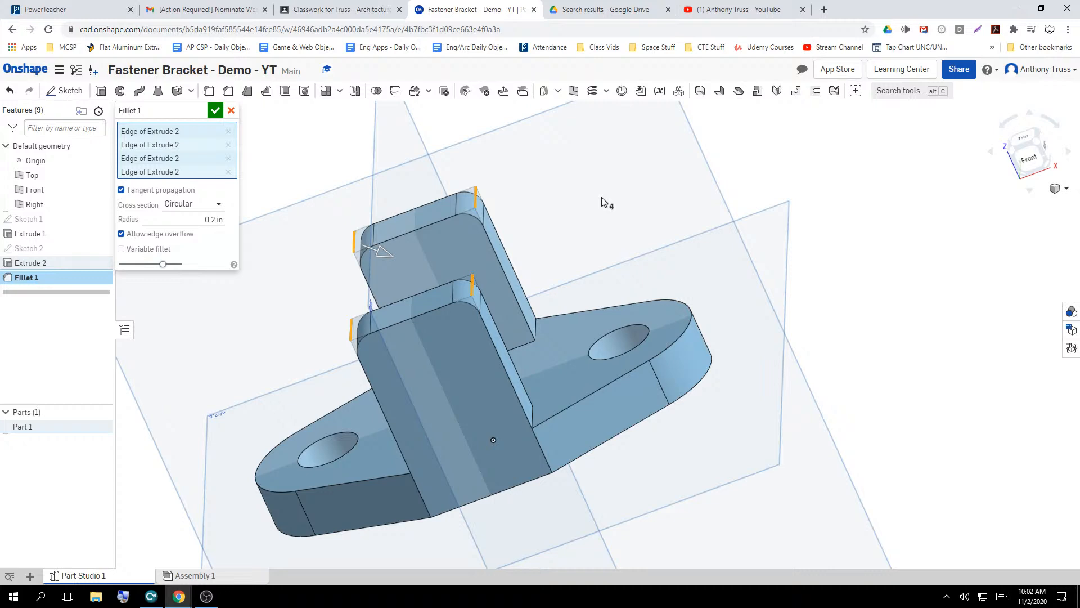
pyautogui.click(214, 220)
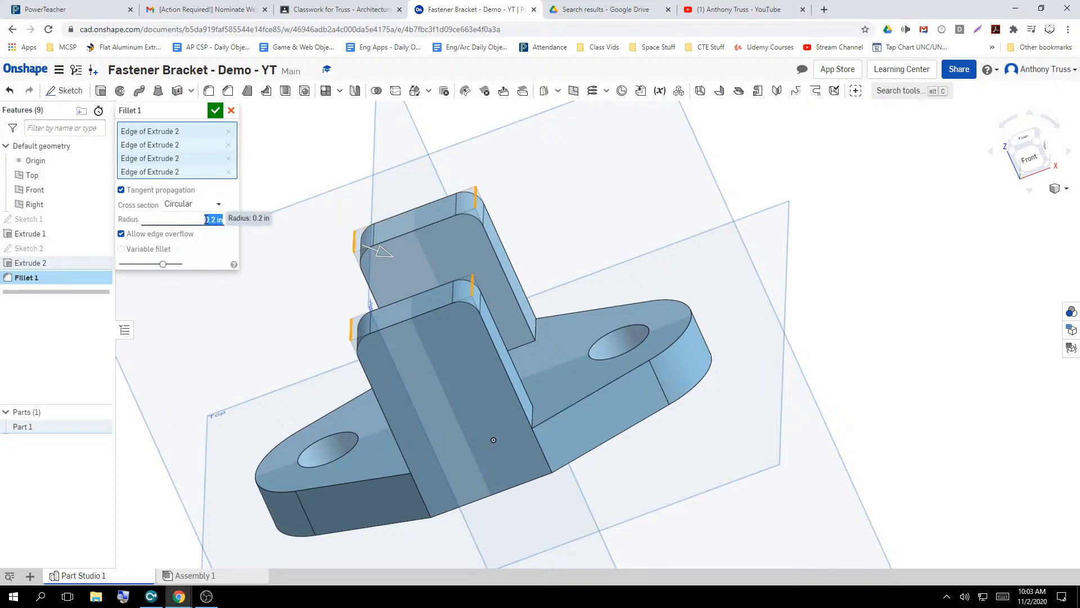
pyautogui.write('.625')
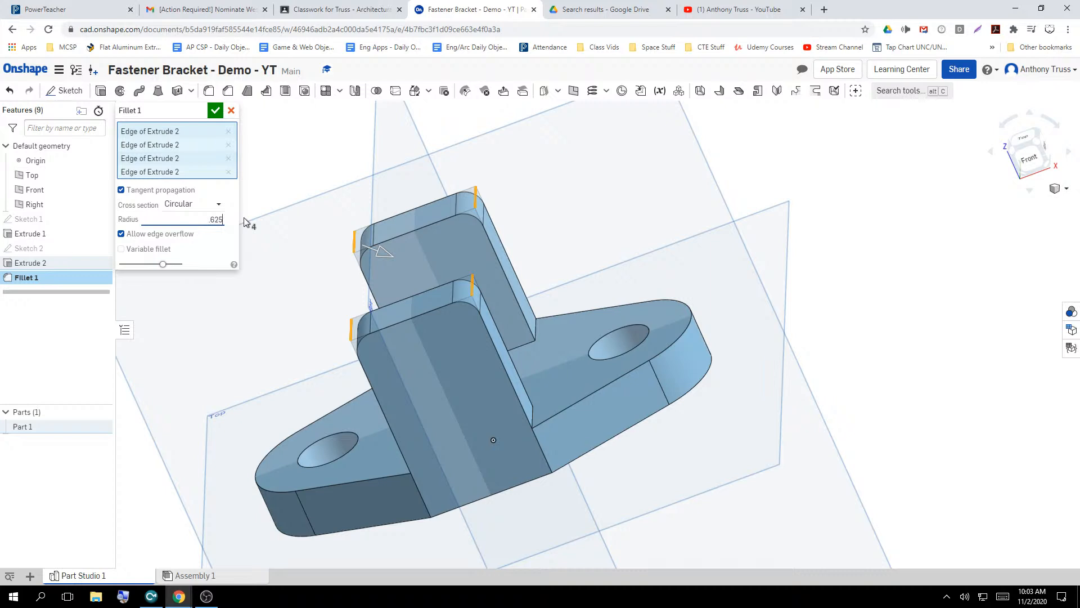
pyautogui.press('Return')
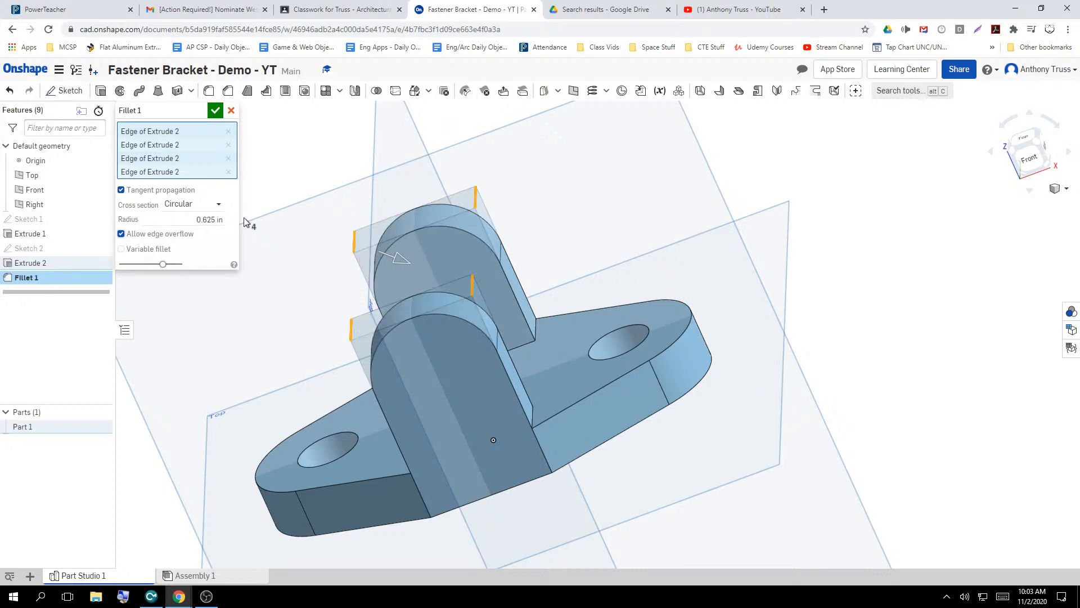
pyautogui.moveTo(380, 276)
pyautogui.mouseDown(button='right')
pyautogui.moveTo(326, 274)
pyautogui.moveTo(360, 268)
pyautogui.mouseUp(button='right')
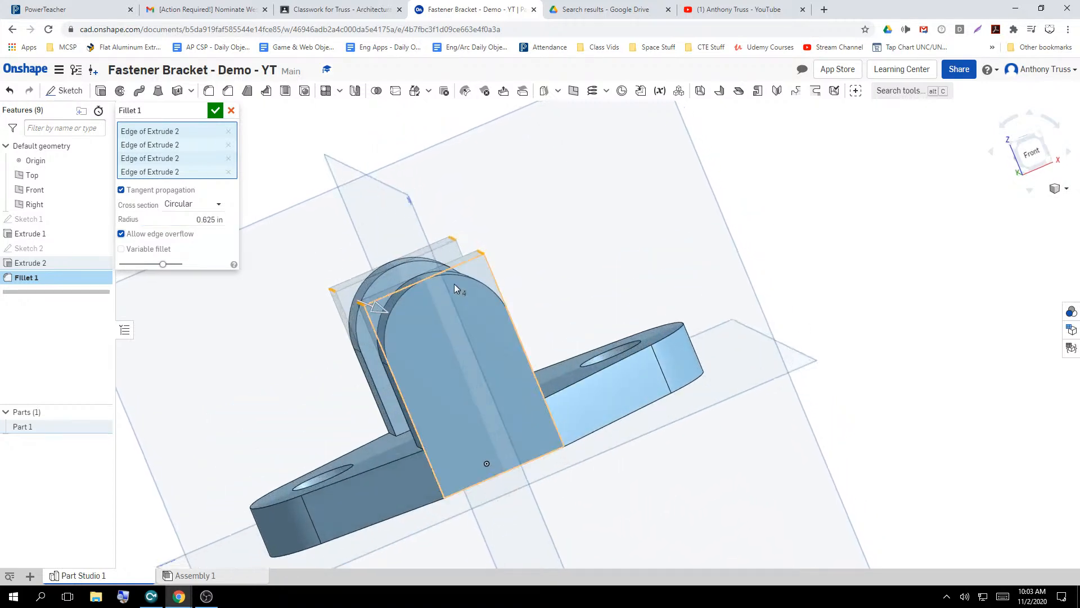
pyautogui.moveTo(430, 283); pyautogui.dragTo(393, 332, button='right')
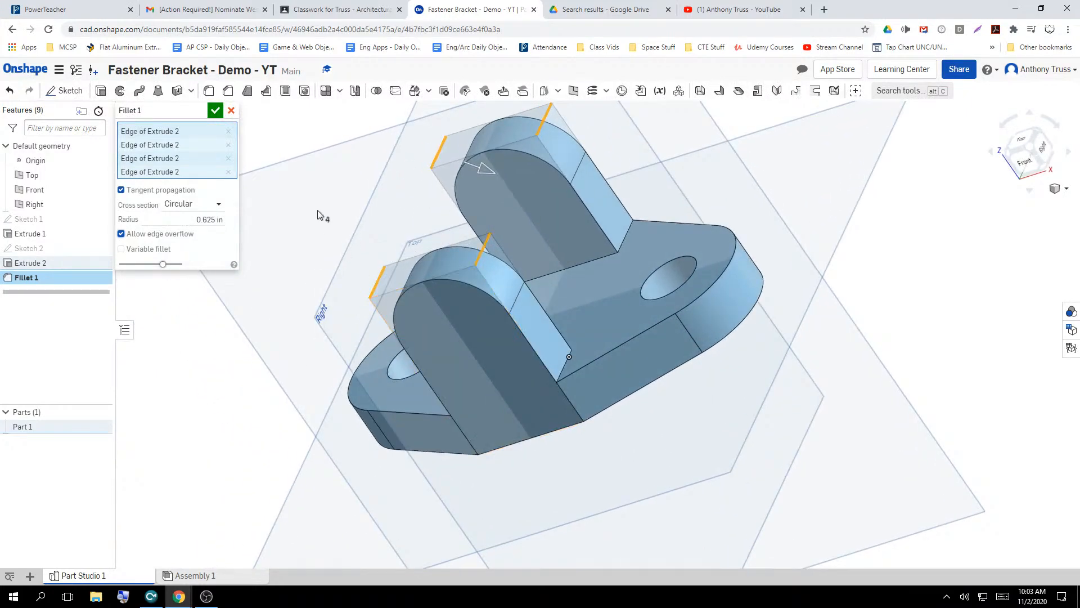
pyautogui.click(215, 110)
# Measure the radius of the rounded top edge on the back upright's outer face, then clear the selection
pyautogui.moveTo(217, 397); pyautogui.dragTo(478, 311, button='right')
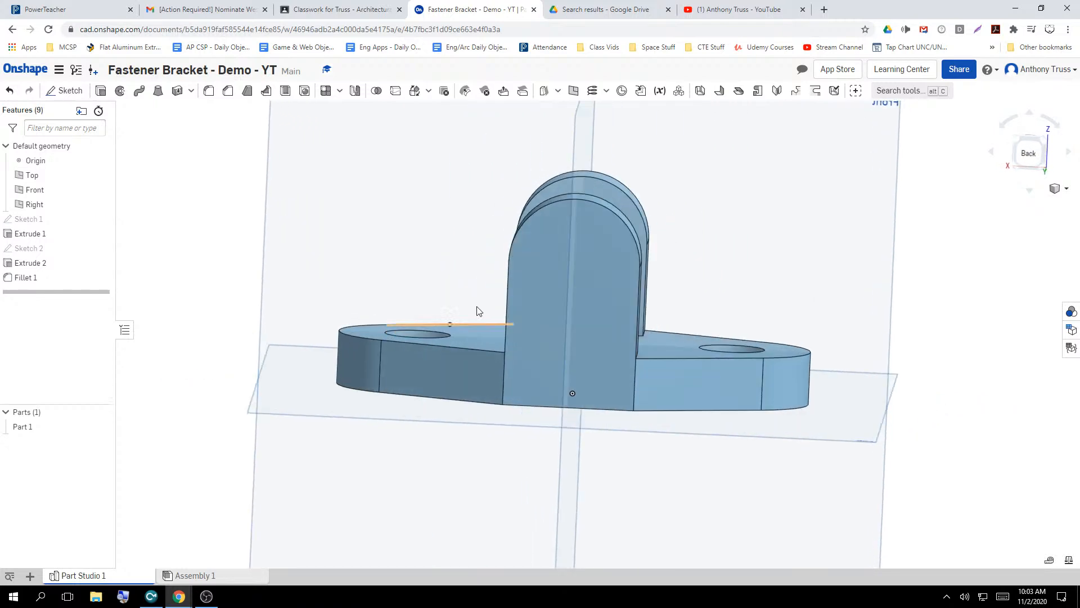
pyautogui.click(602, 208)
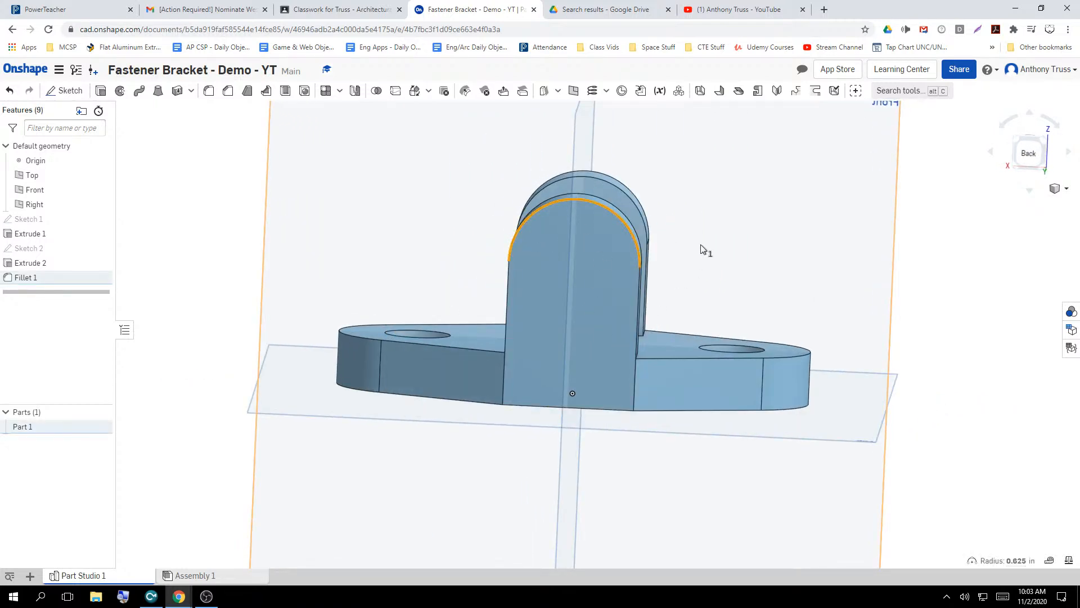
pyautogui.moveTo(782, 196); pyautogui.dragTo(762, 205, button='right')
pyautogui.click(237, 199)
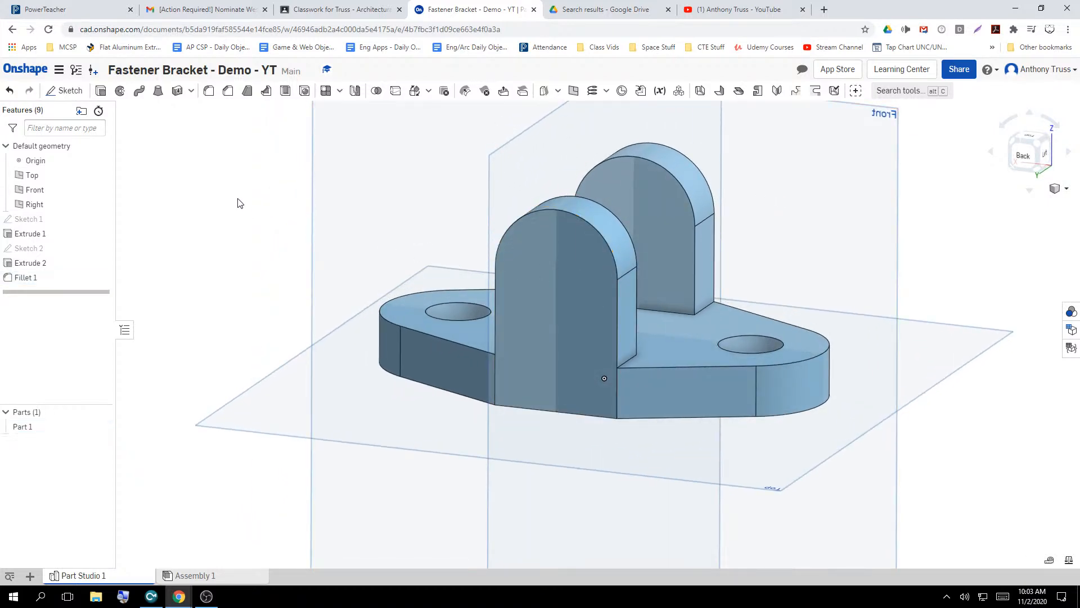
# Start a sketch on the back upright's outer face and draw a circle about 0.5 in in diameter at the rounded top's center
pyautogui.click(65, 91)
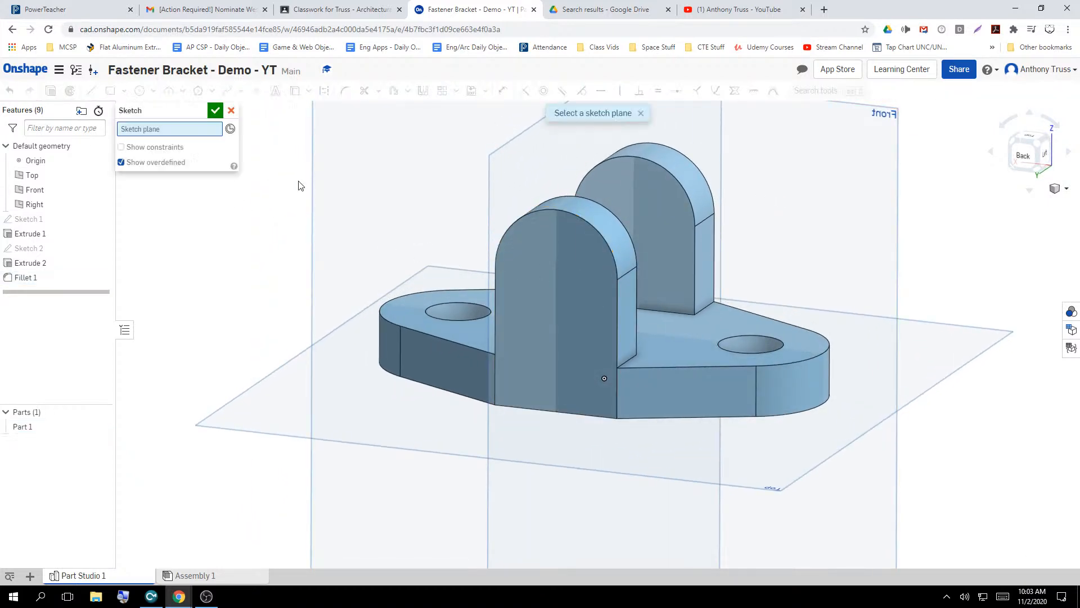
pyautogui.click(546, 259)
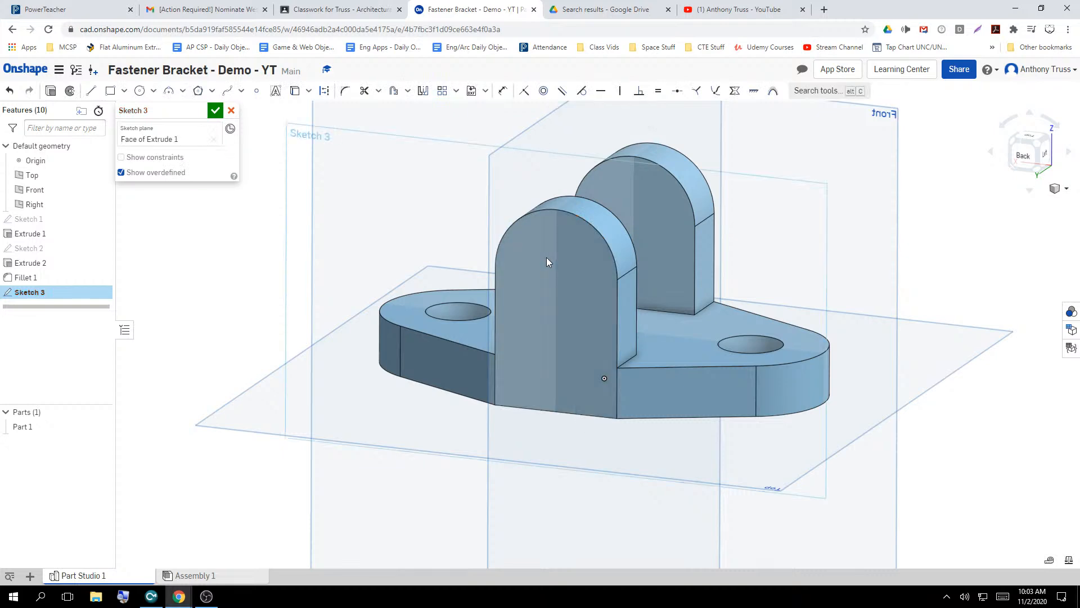
pyautogui.click(138, 95)
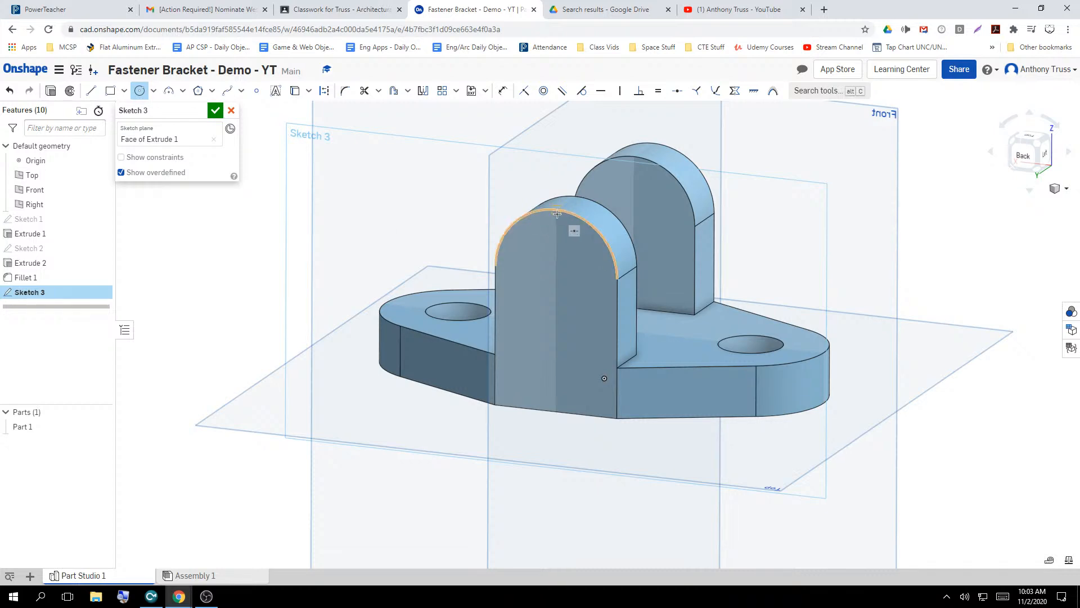
pyautogui.click(556, 274)
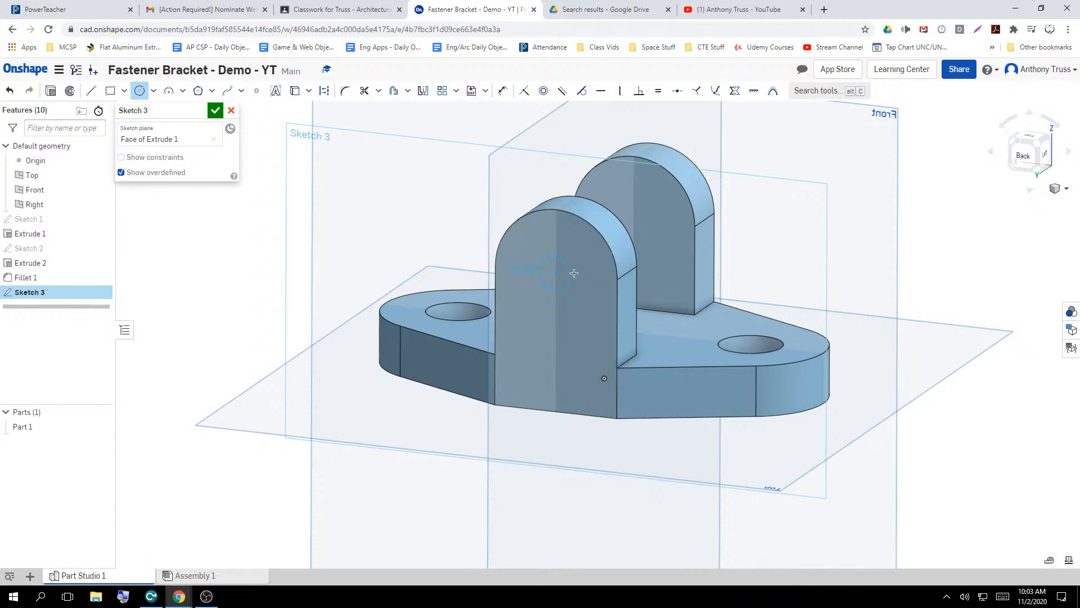
pyautogui.click(581, 271)
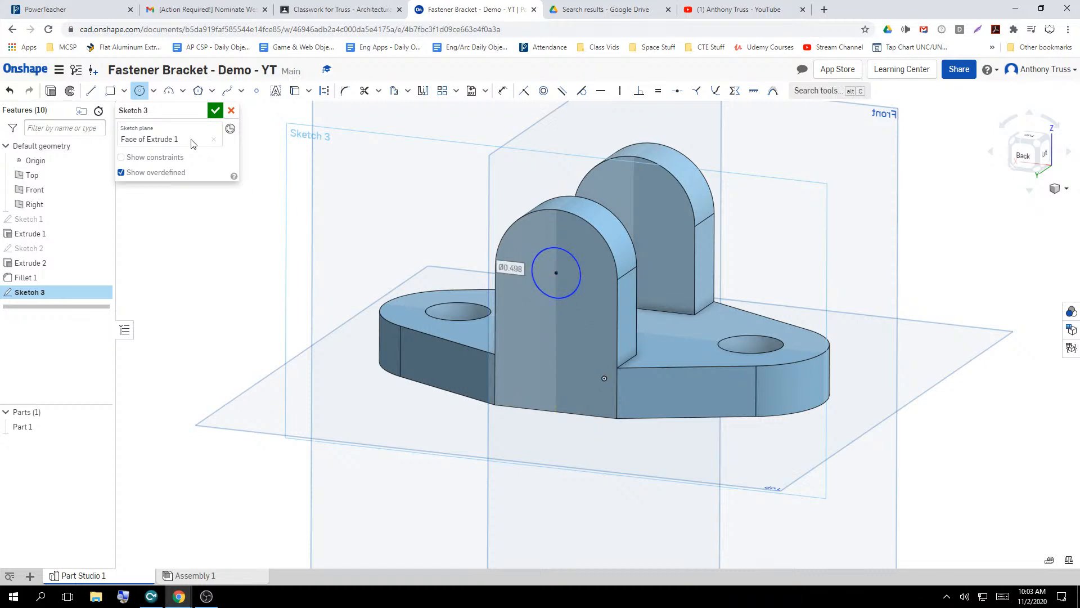
# Dimension the circle on the upright's outer face to a 0.5 in diameter and accept the sketch
pyautogui.press('d')
pyautogui.click(534, 264)
pyautogui.click(419, 236)
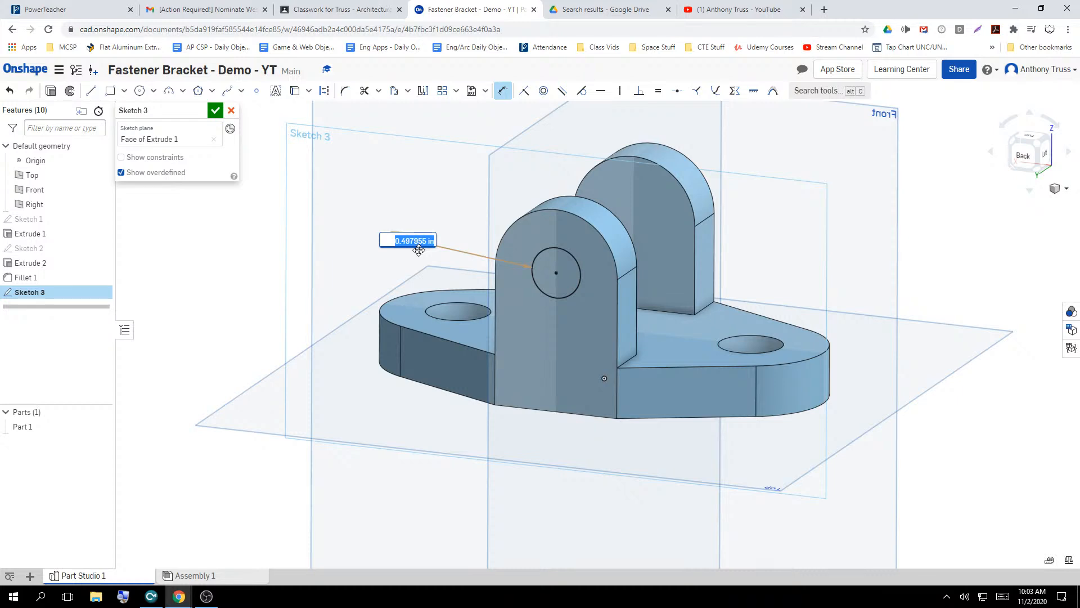
pyautogui.write('0.5')
pyautogui.press('Return')
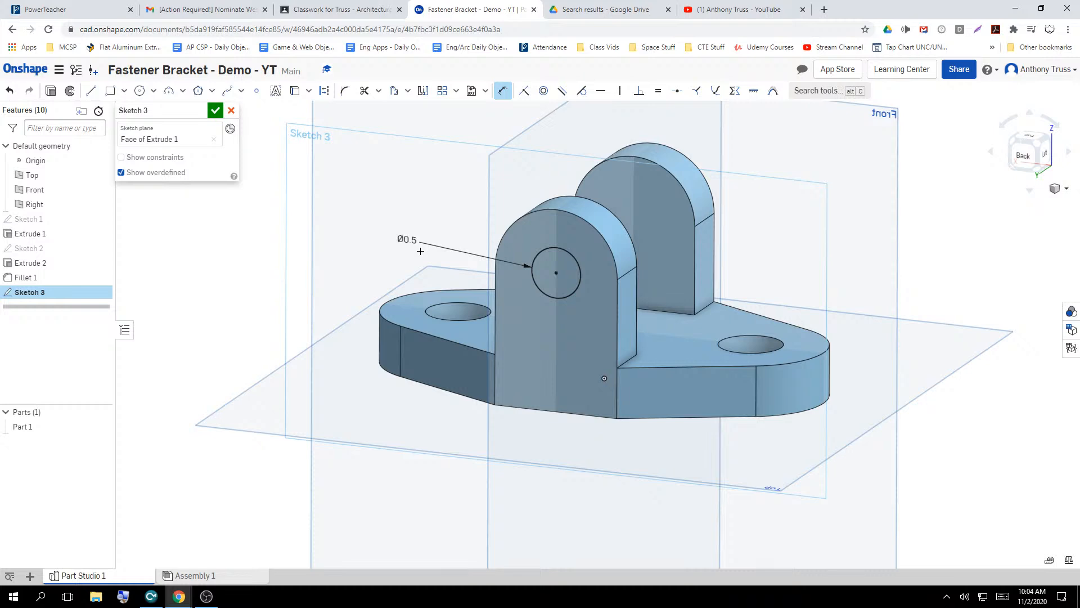
pyautogui.click(215, 114)
# Extrude the circle sketch as a Remove cut with the Through all end type, making the hole through both uprights
pyautogui.click(31, 292)
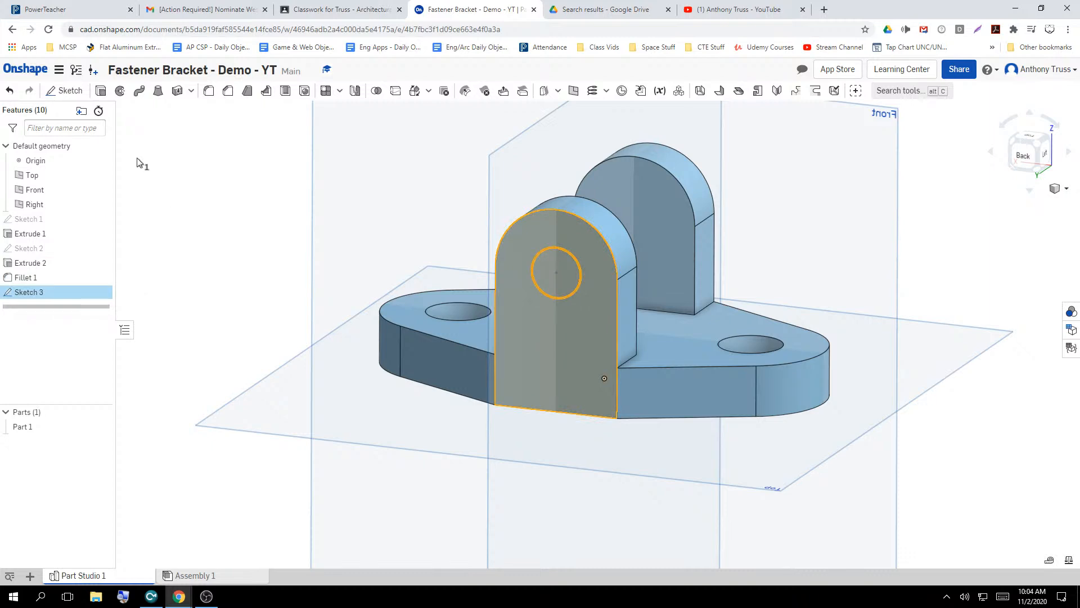
pyautogui.click(100, 90)
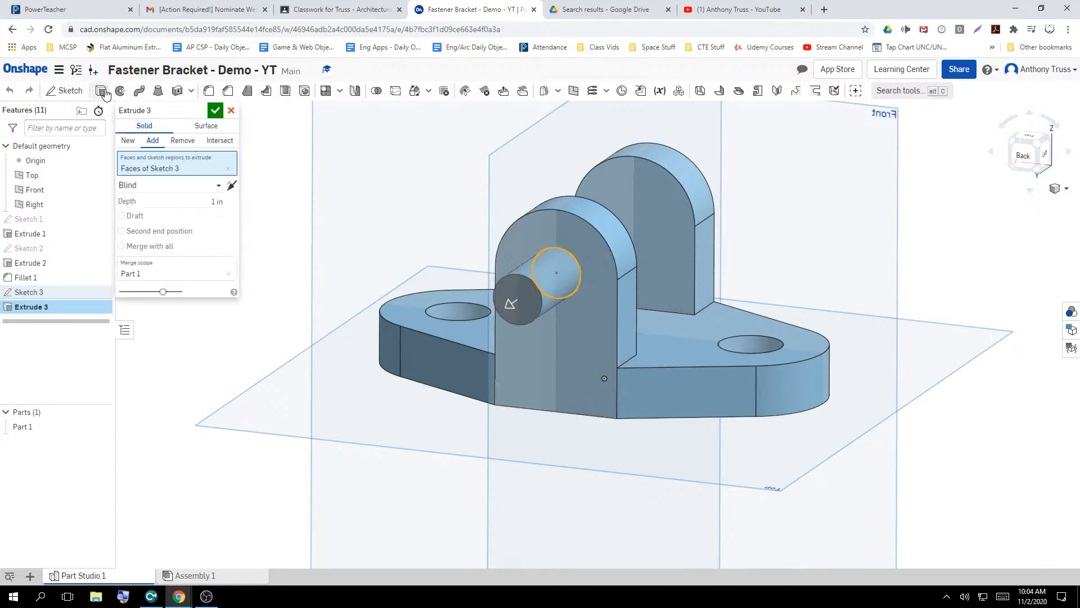
pyautogui.click(181, 141)
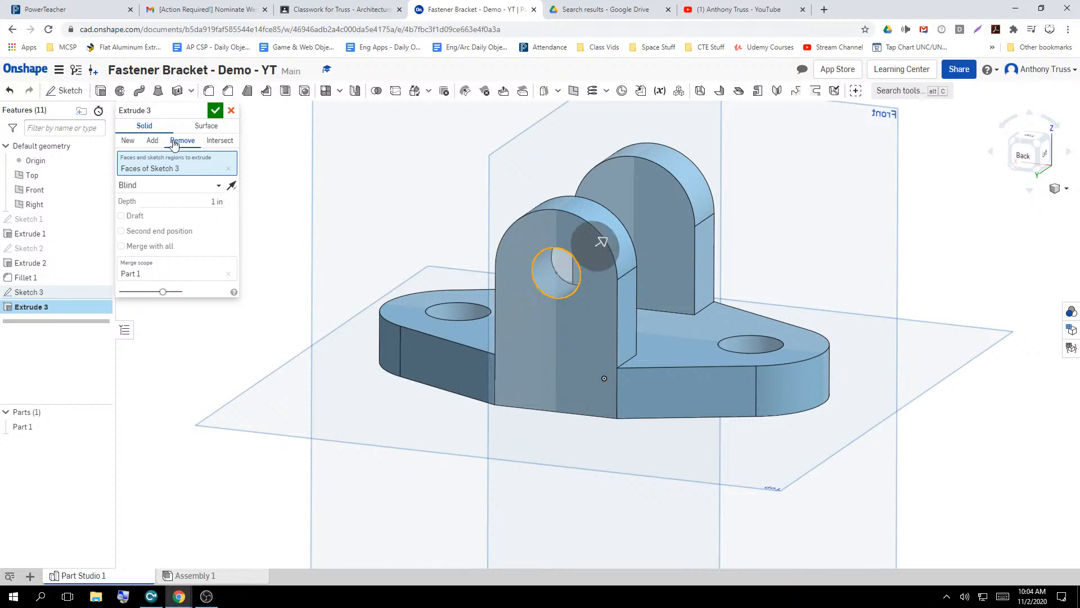
pyautogui.click(218, 186)
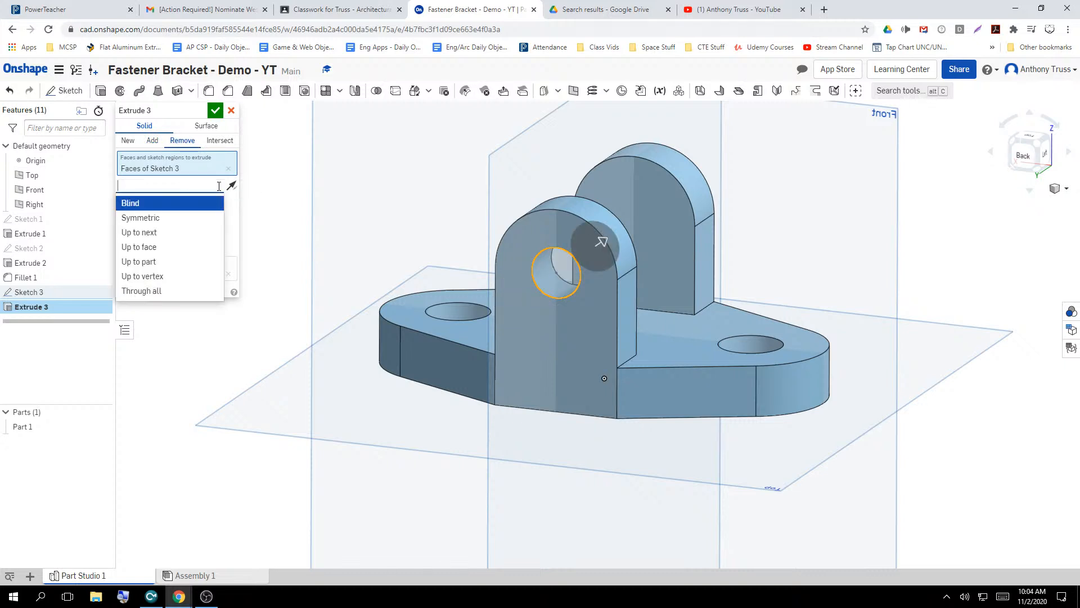
pyautogui.click(171, 297)
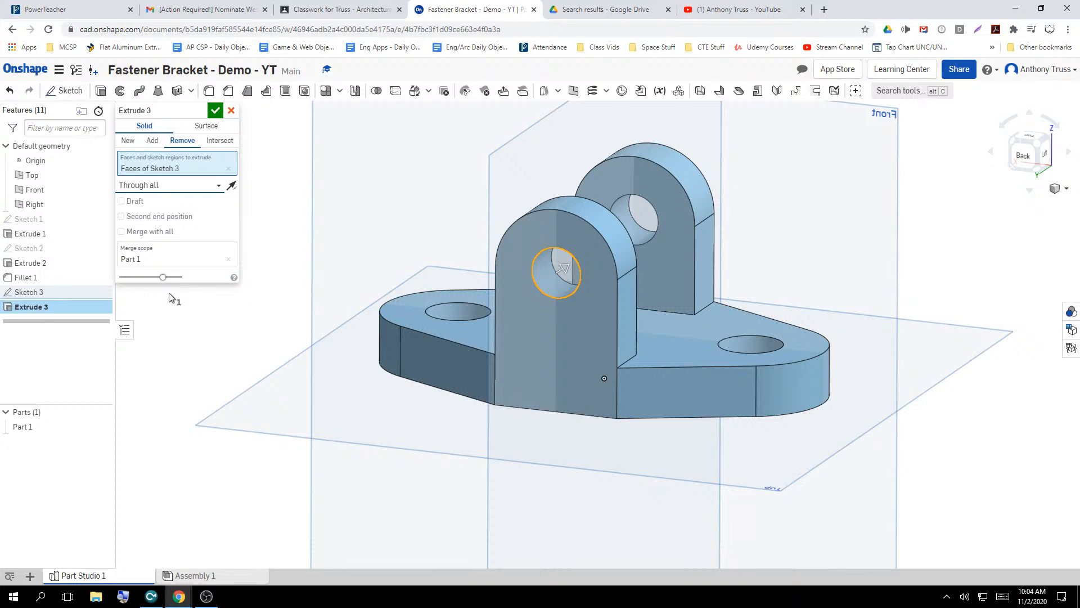
pyautogui.click(214, 112)
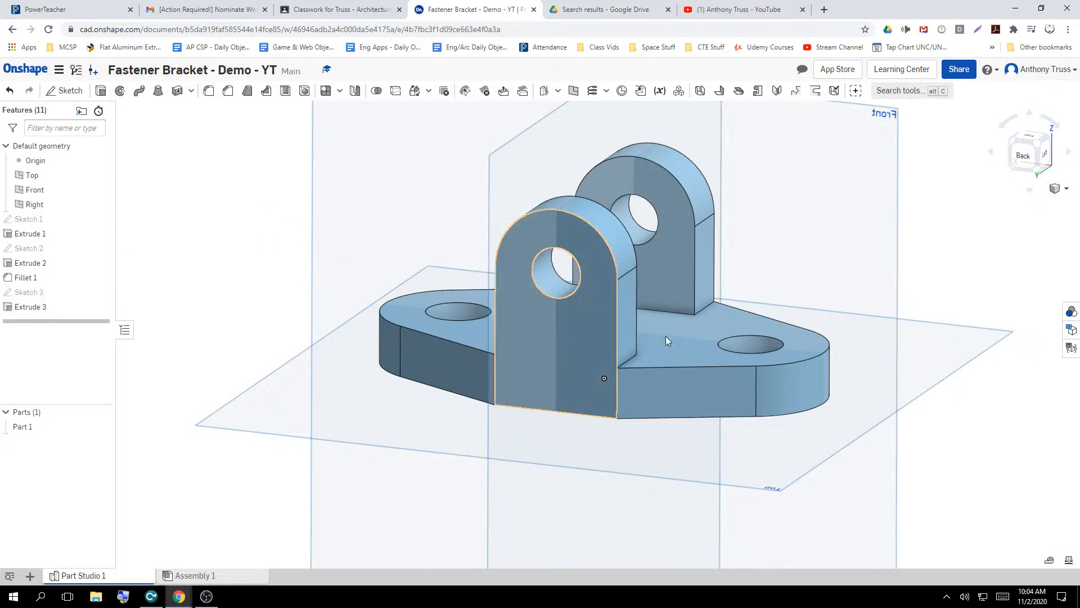
# Return the bracket to an isometric view and hide the Top, Front and Right planes
pyautogui.moveTo(715, 313); pyautogui.dragTo(831, 366, button='right')
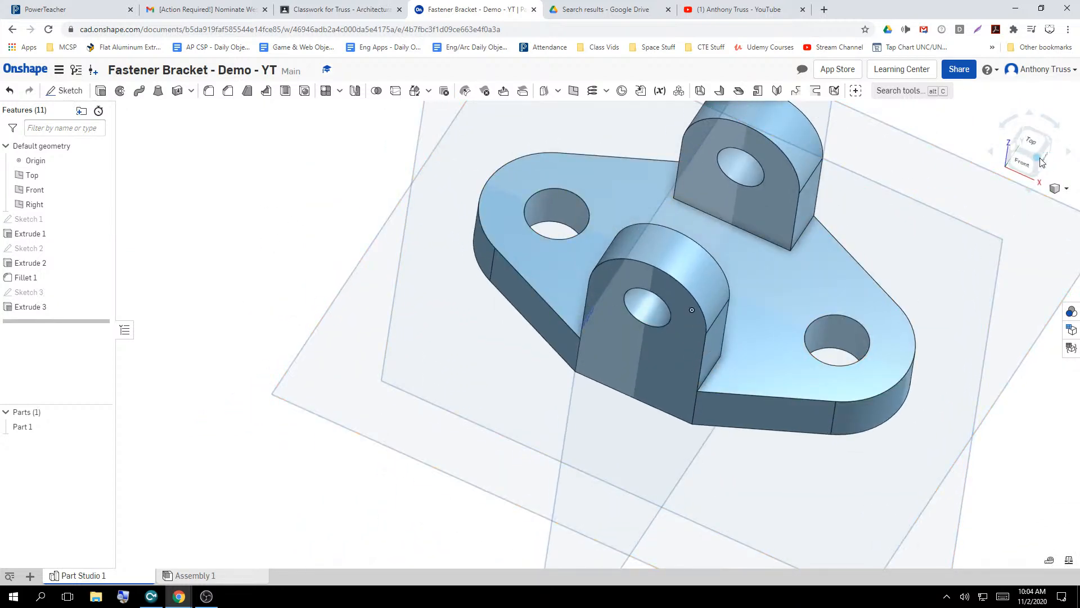
pyautogui.click(1040, 158)
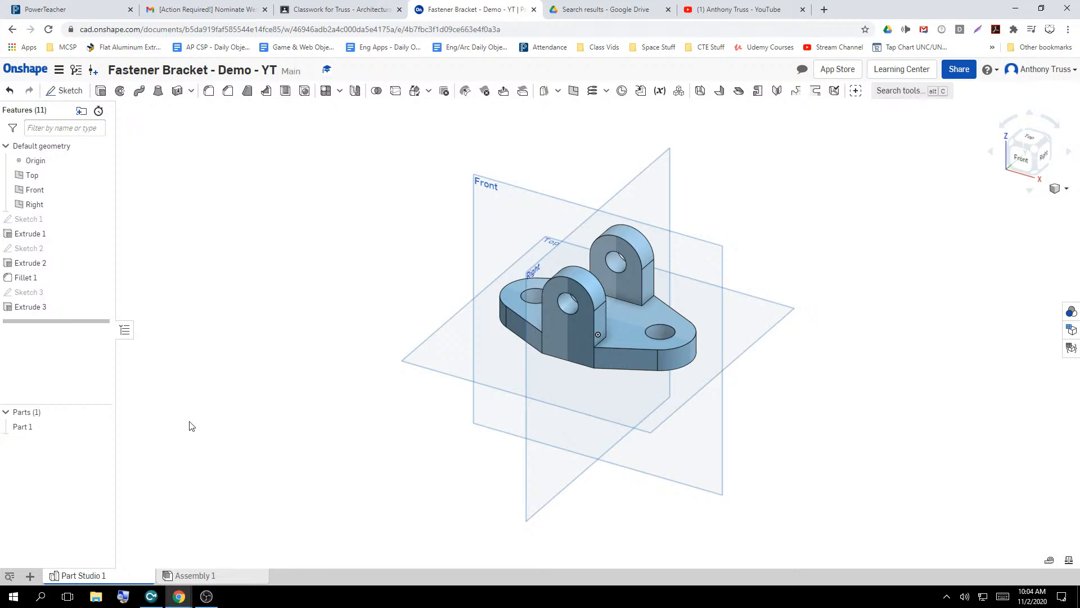
pyautogui.click(102, 175)
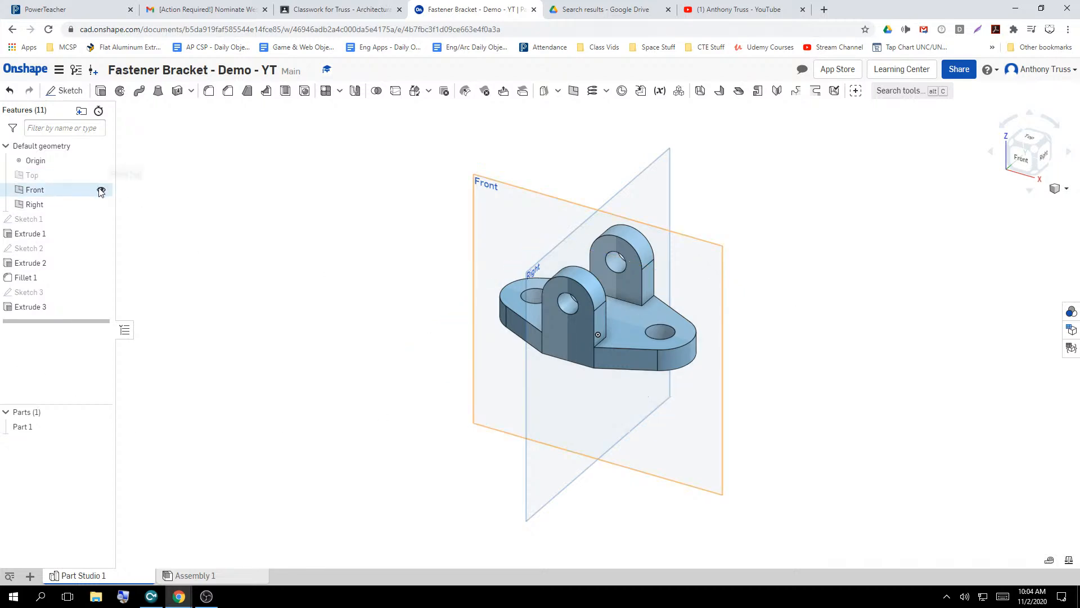
pyautogui.click(102, 190)
pyautogui.click(101, 204)
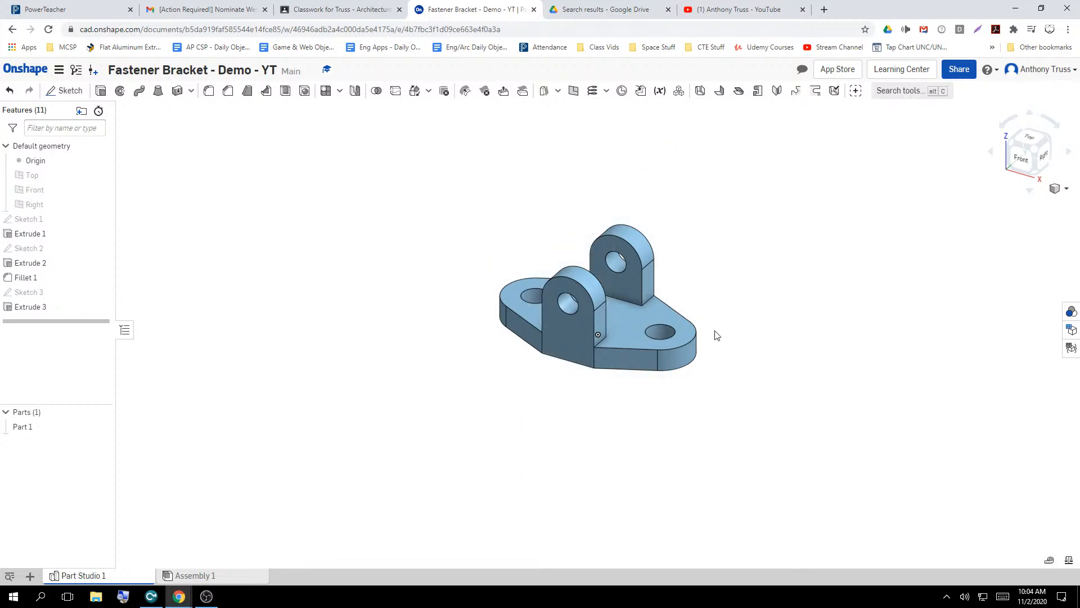
pyautogui.scroll(5, 695, 302)
pyautogui.scroll(2, 419, 247)
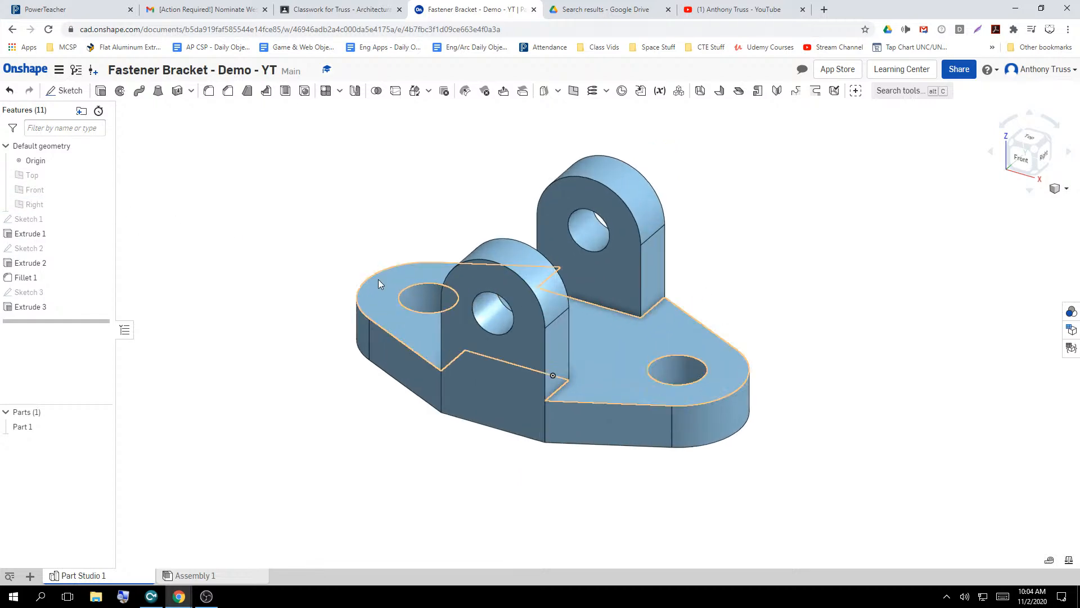